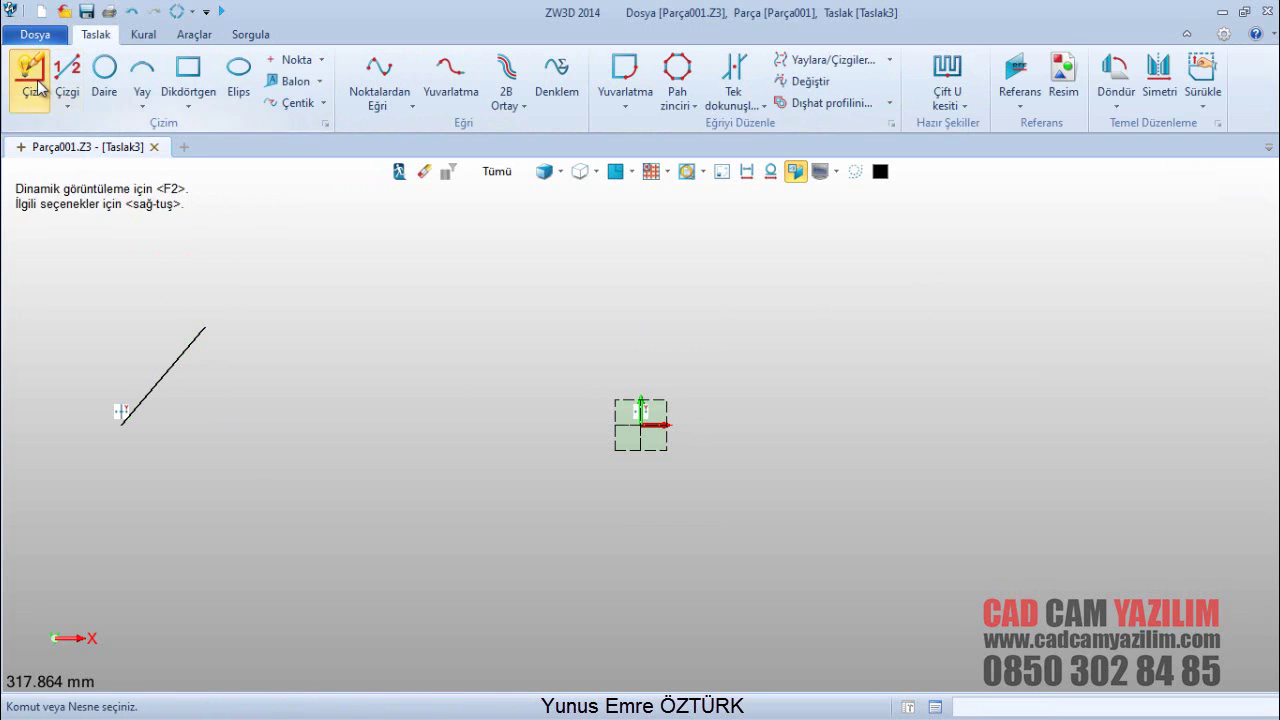
Step: Sketch a line sloping down to the right of the origin and a gently sloping line below and left of it
left_click(34, 83)
left_click(852, 295)
key("Escape")
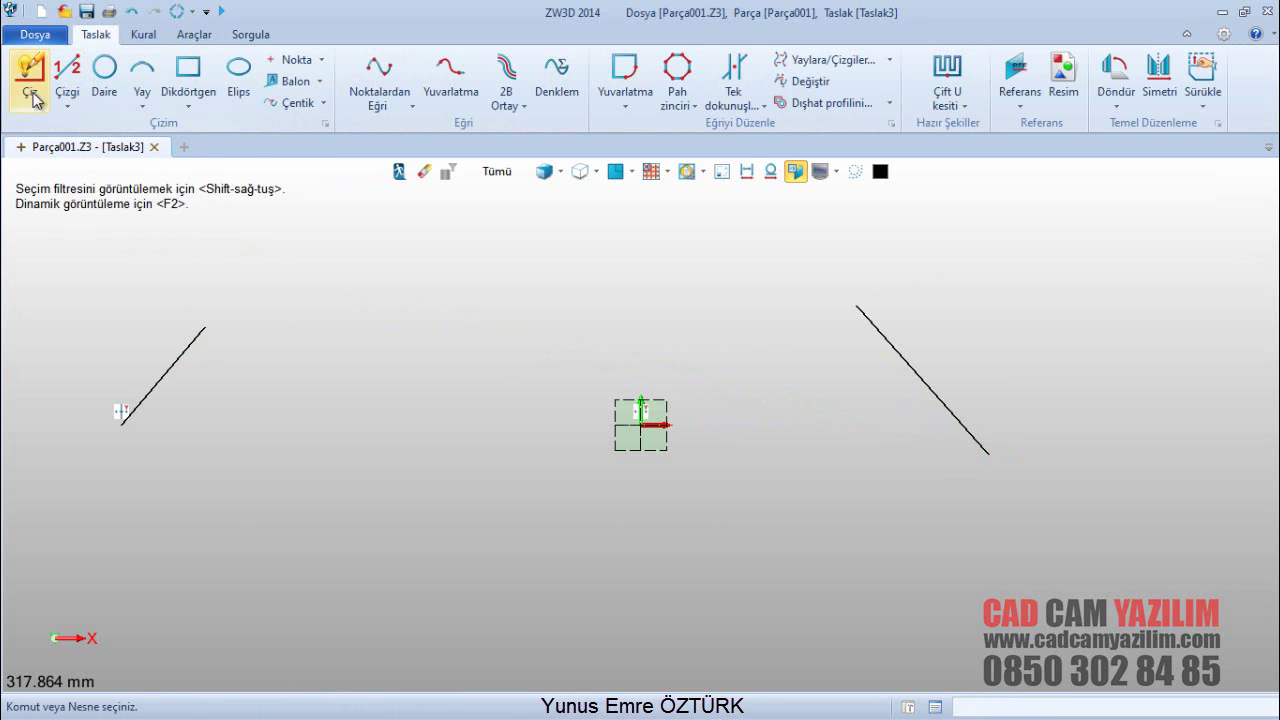
left_click(30, 75)
left_click(262, 567)
left_click(593, 607)
middle_click(117, 274)
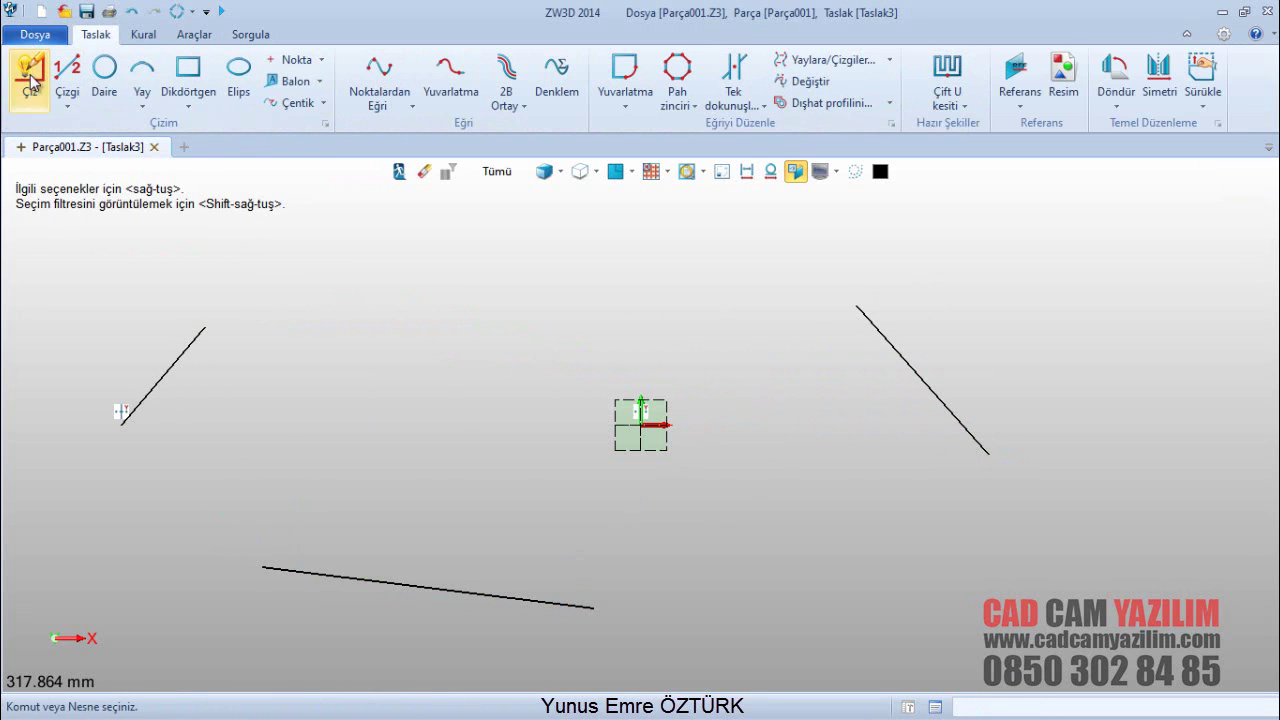
Step: Sketch a horizontal line below and right of the origin, level with the end of the lower sloping line
left_click(30, 75)
left_click(857, 607)
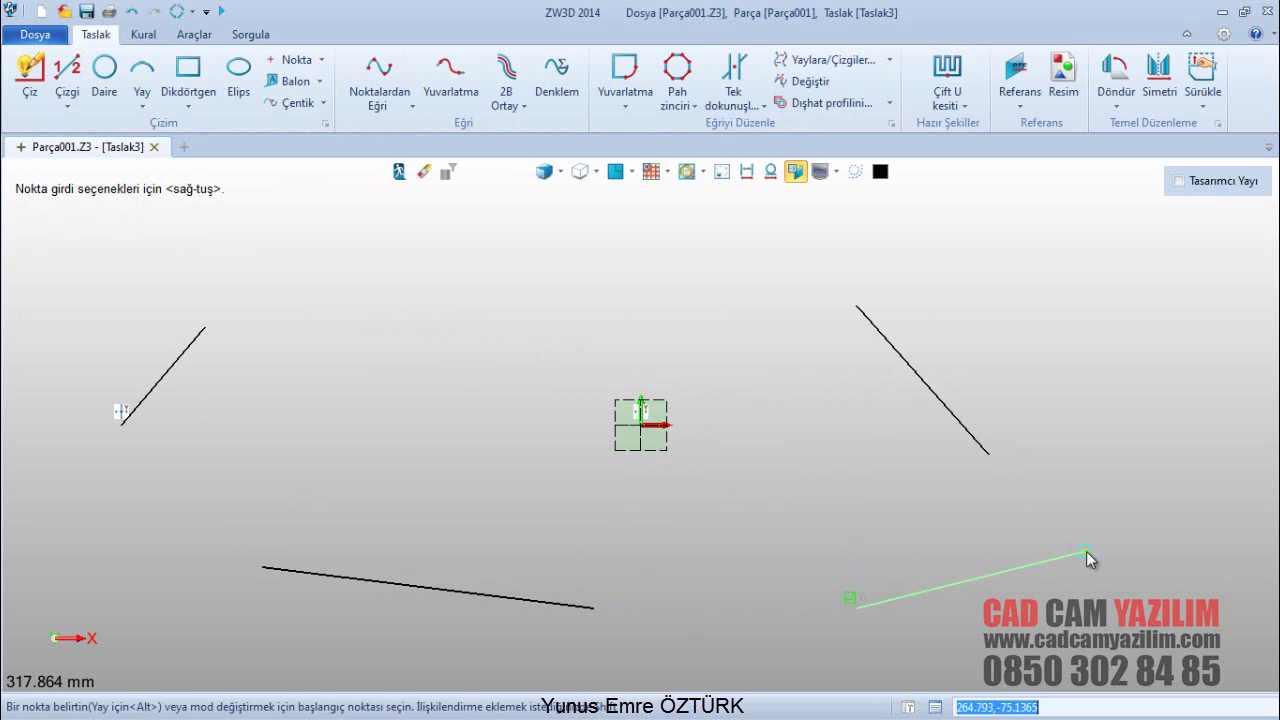
left_click(1125, 607)
middle_click(1125, 607)
middle_click(1125, 607)
scroll(774, 496, "down", 2)
middle_click_drag(774, 496, 562, 405)
middle_click_drag(307, 242, 334, 307)
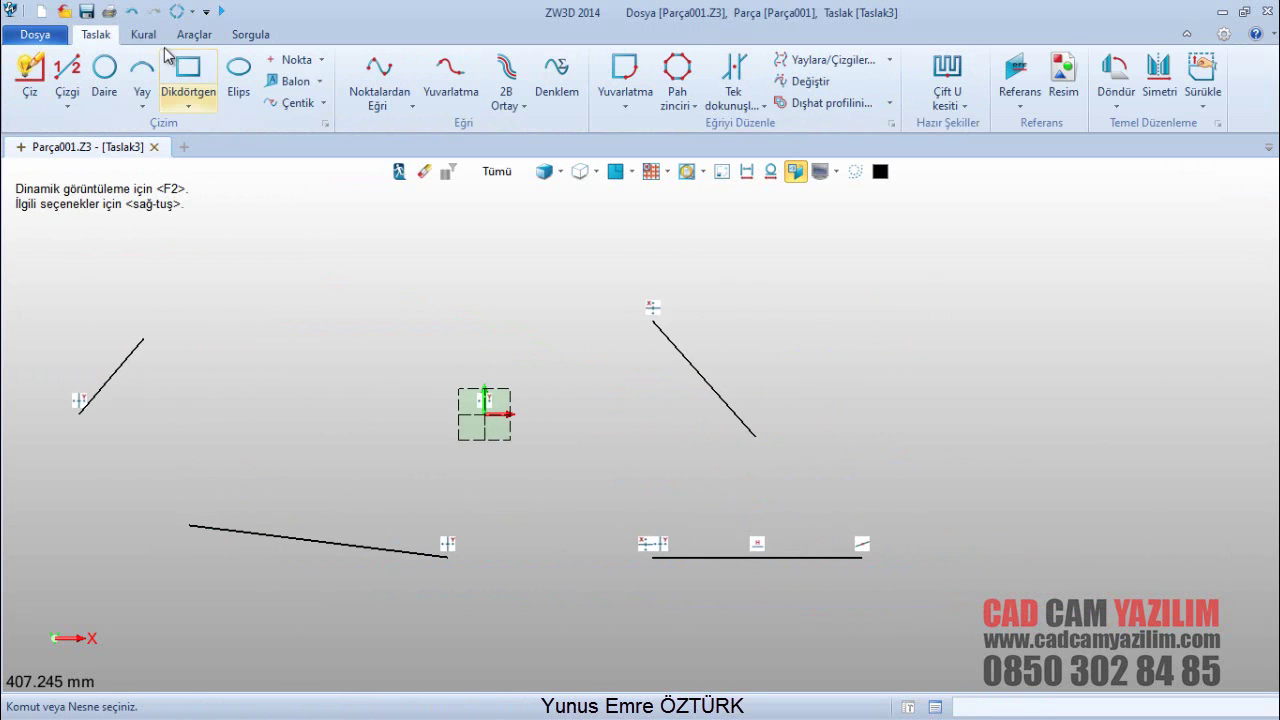
Step: Sketch a three-point arc with a radius of about 73 mm above and left of the origin
left_click(142, 68)
left_click(428, 270)
left_click(280, 257)
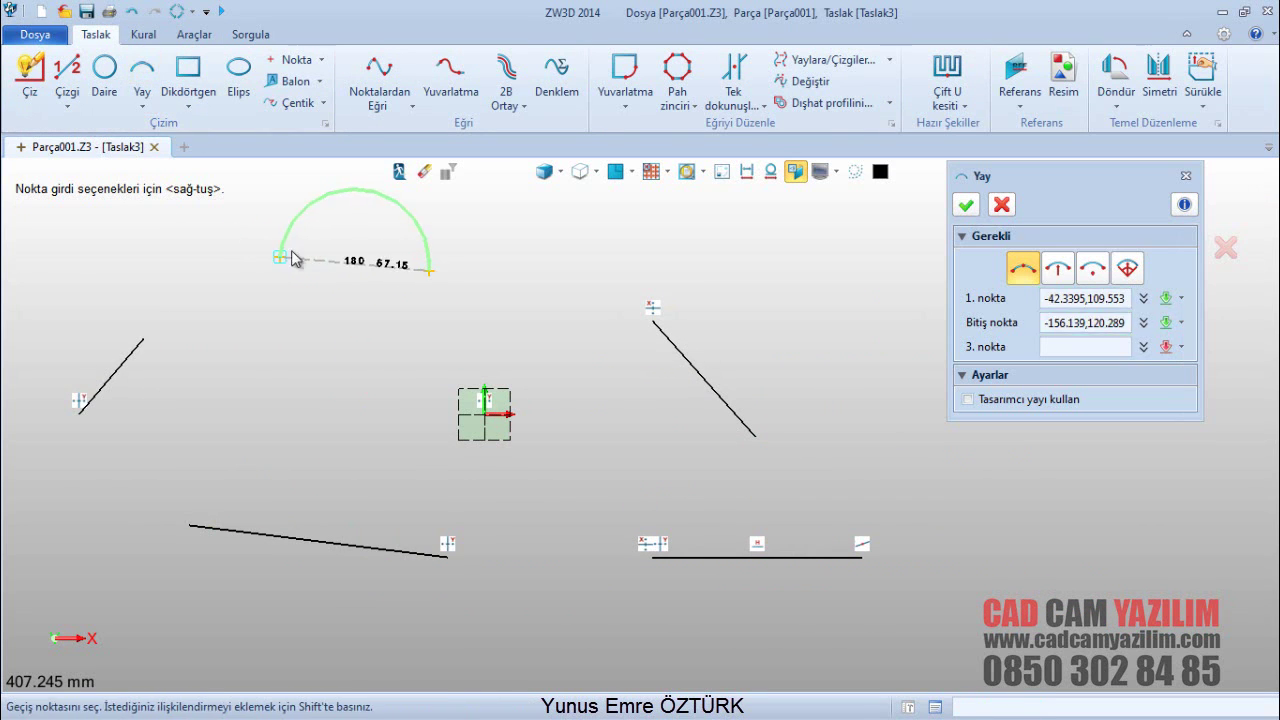
left_click(350, 235)
Step: Sketch a centre-point circle with a radius of about 84 mm to the upper right of the lines
left_click(104, 70)
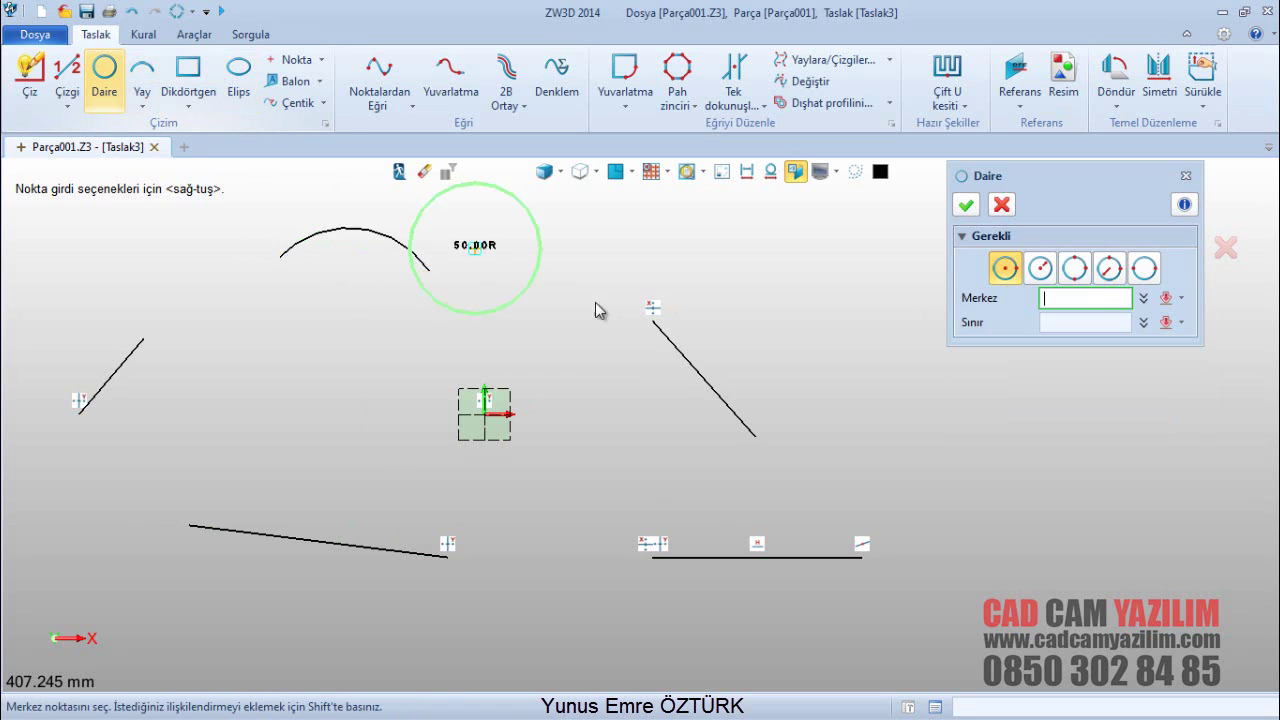
scroll(660, 325, "down", 1)
left_click(700, 279)
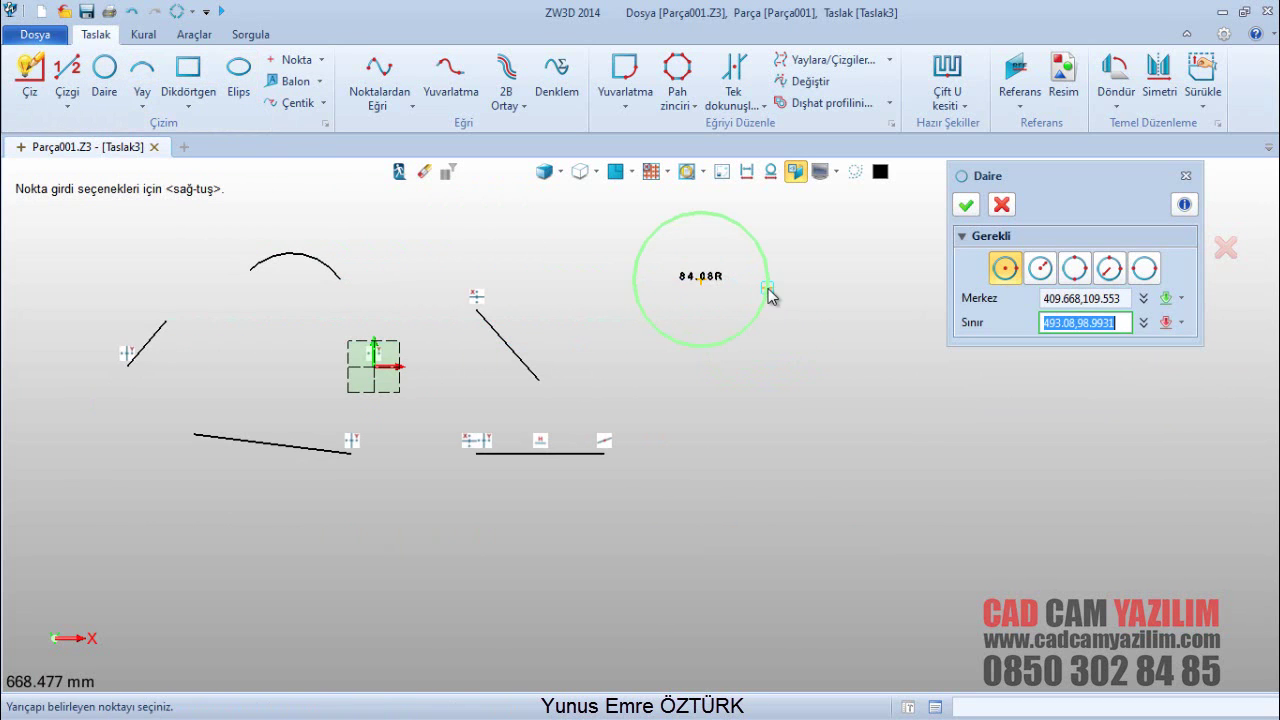
left_click(767, 289)
left_click(966, 205)
scroll(531, 297, "down", 1)
Step: Dimension the arc's radius with Quick Dimension, placing the text above the arc and keeping the proposed value
left_click(143, 34)
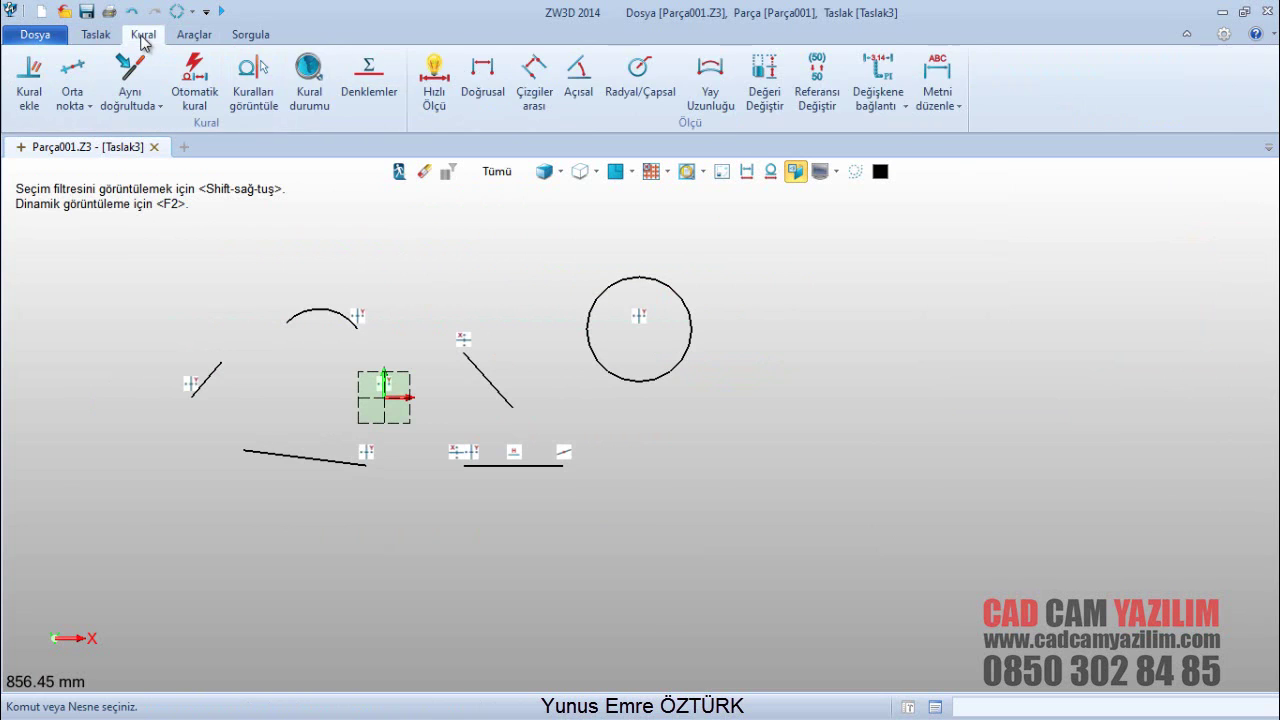
left_click(433, 96)
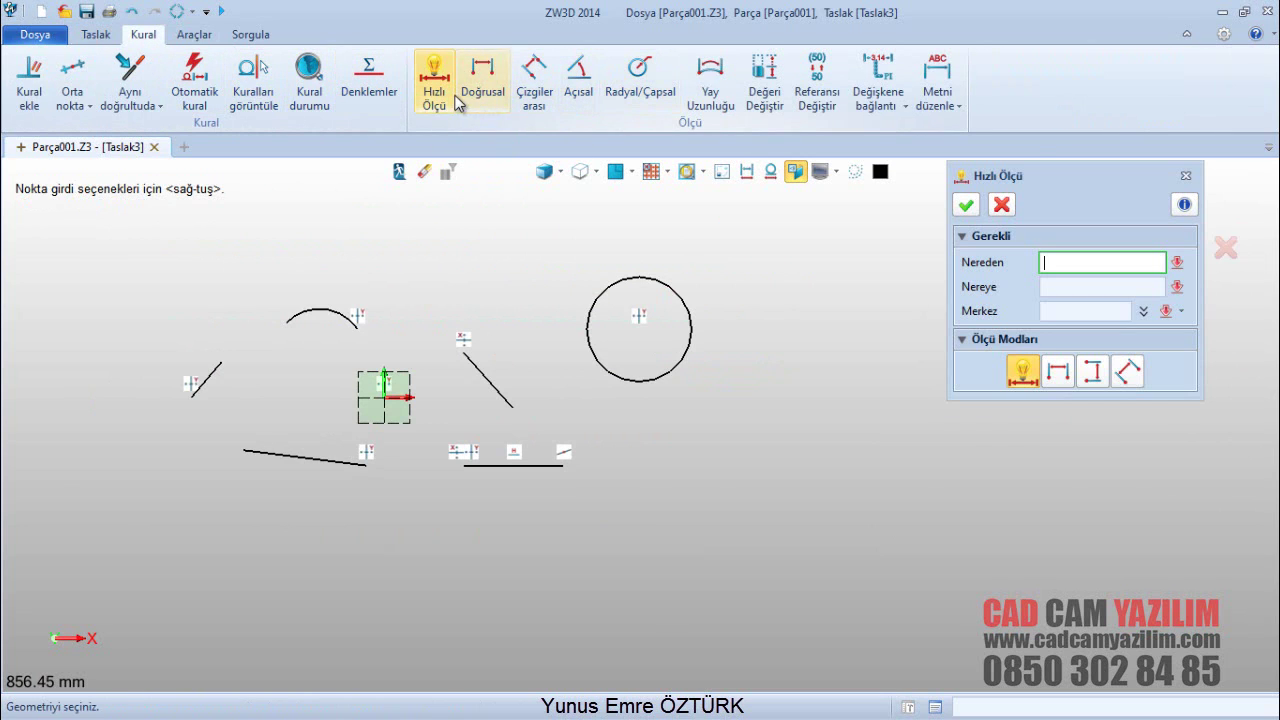
left_click_drag(1069, 181, 1033, 171)
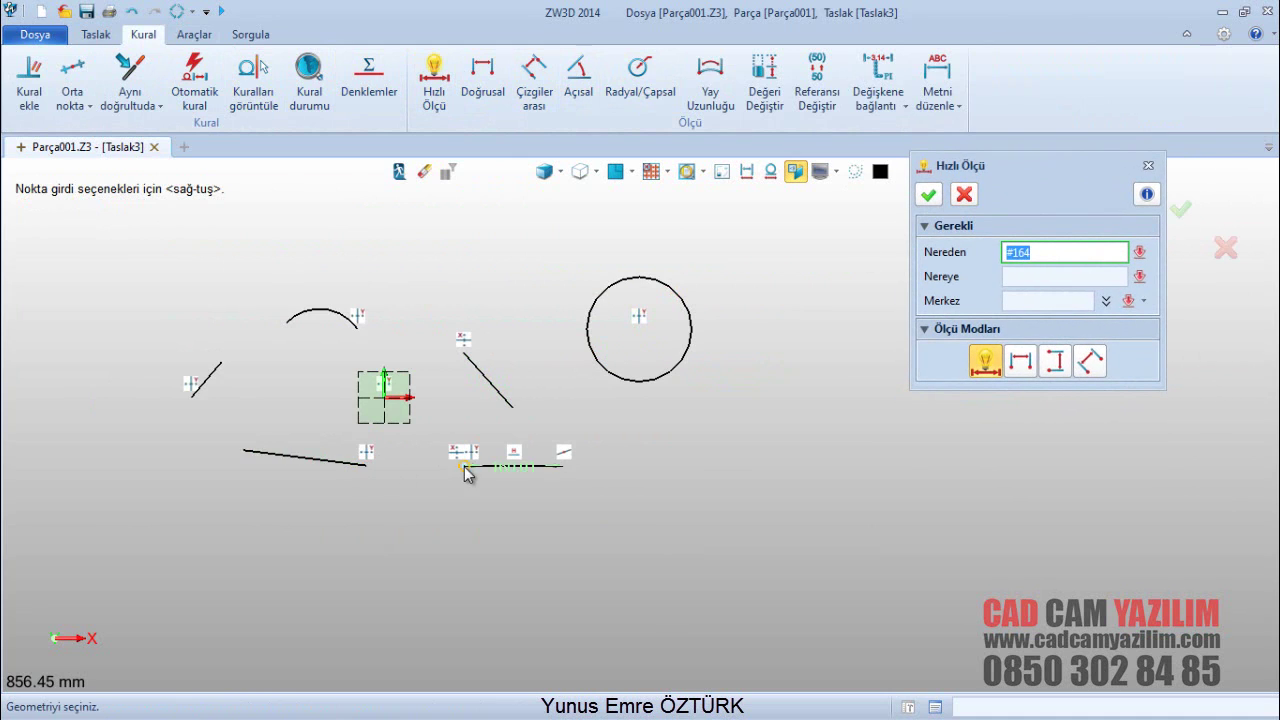
scroll(334, 320, "up", 2)
scroll(320, 314, "down", 1)
left_click(330, 305)
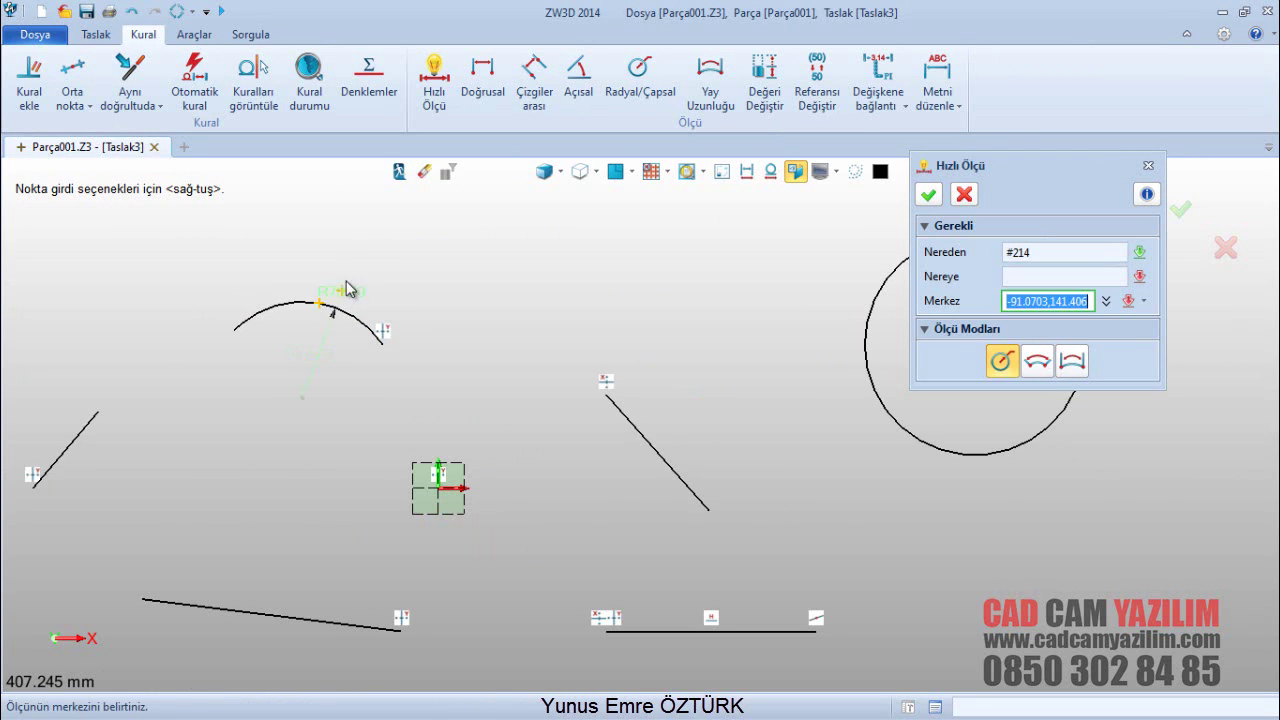
left_click(353, 266)
left_click(651, 240)
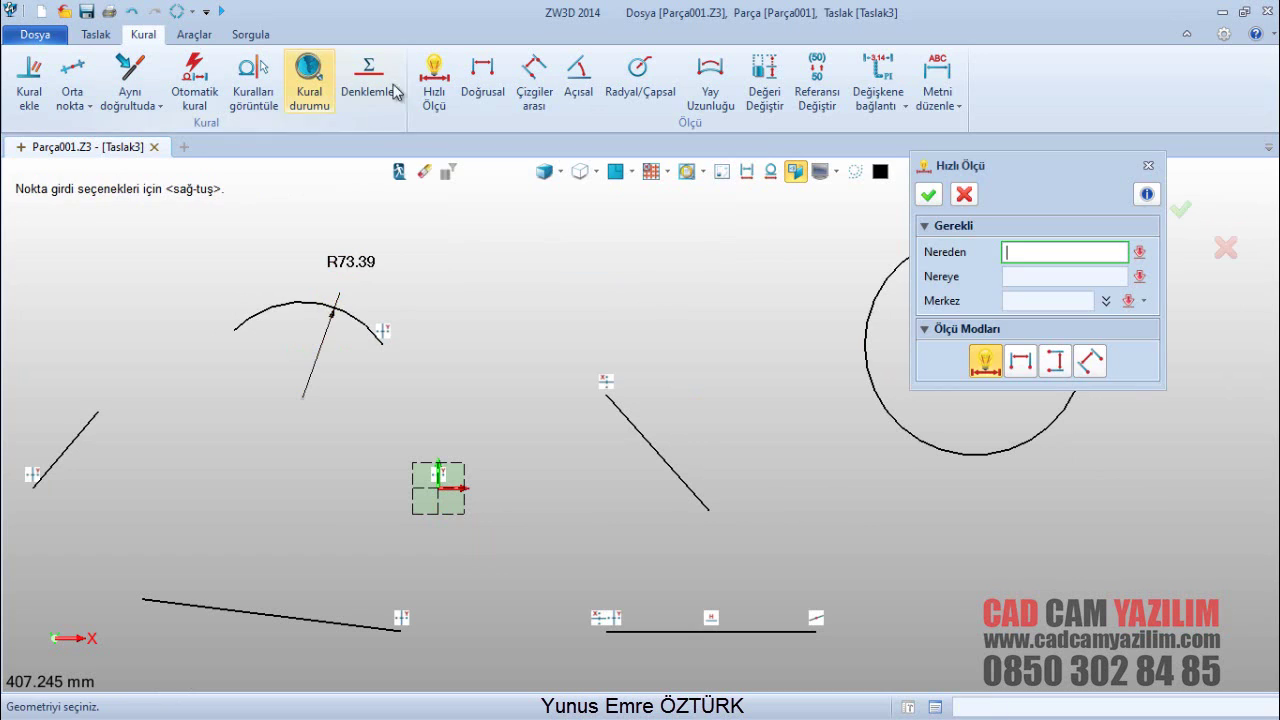
Step: Dimension the circle's diameter, placing the text outside its left side and keeping the proposed value
left_click(872, 396)
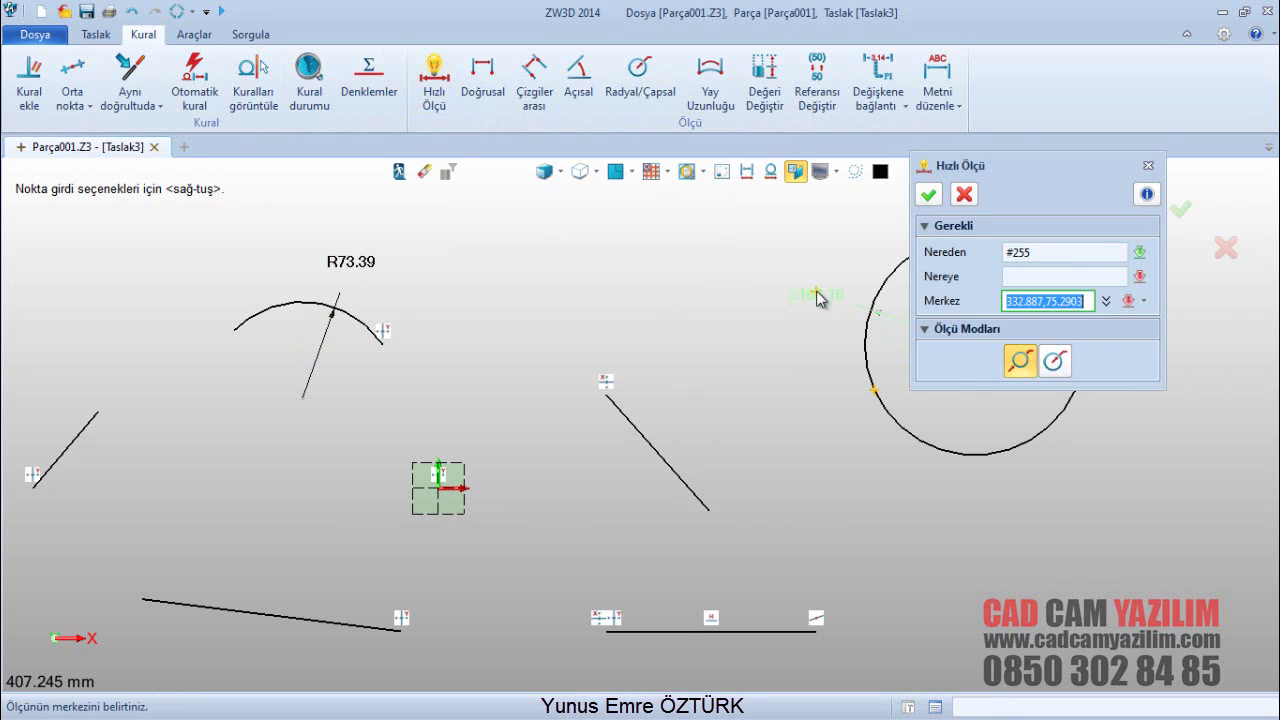
left_click(818, 294)
left_click(651, 240)
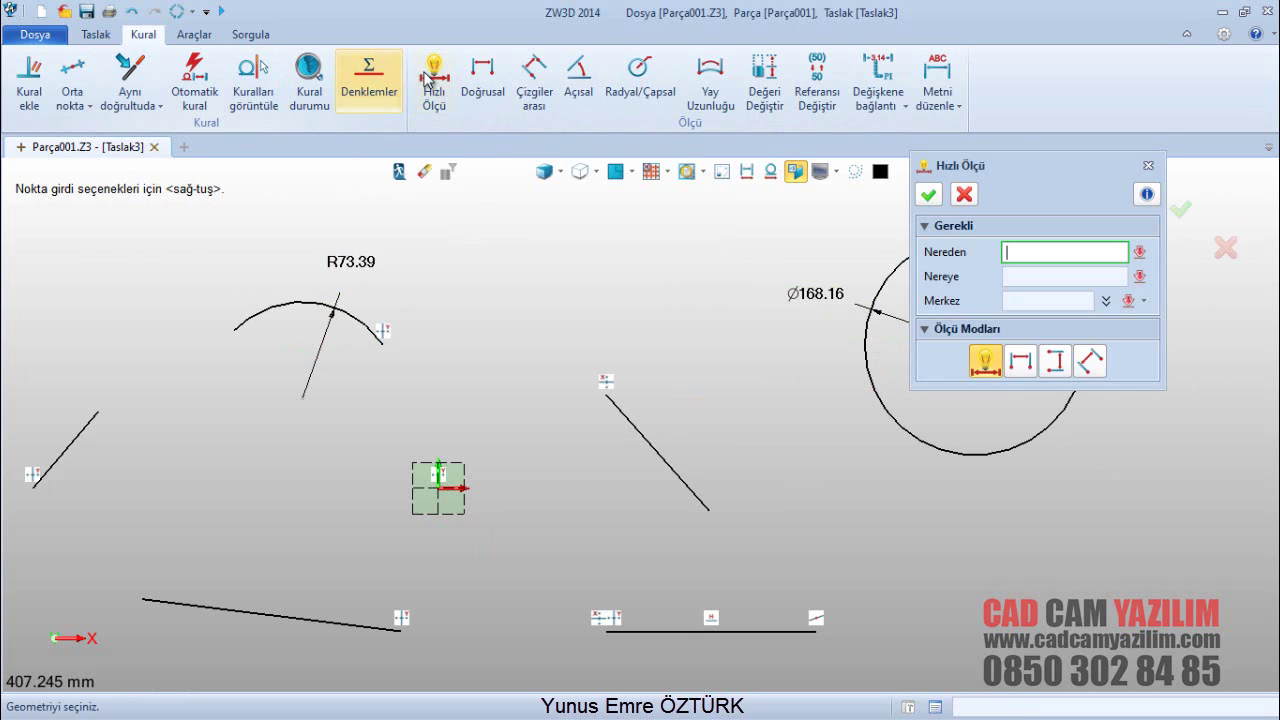
Step: Dimension the vertical distance between the horizontal line and the lower end of the sloping line above it
left_click(726, 631)
left_click(960, 572)
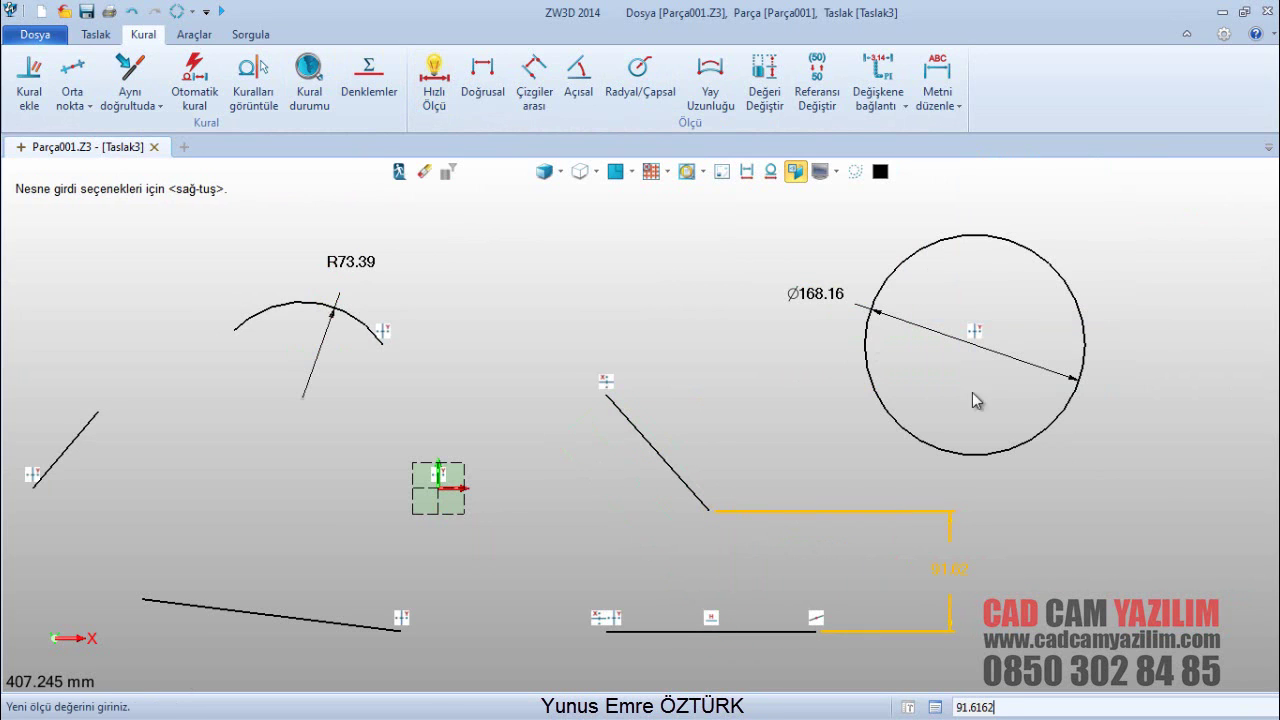
left_click(731, 265)
scroll(492, 469, "down", 1)
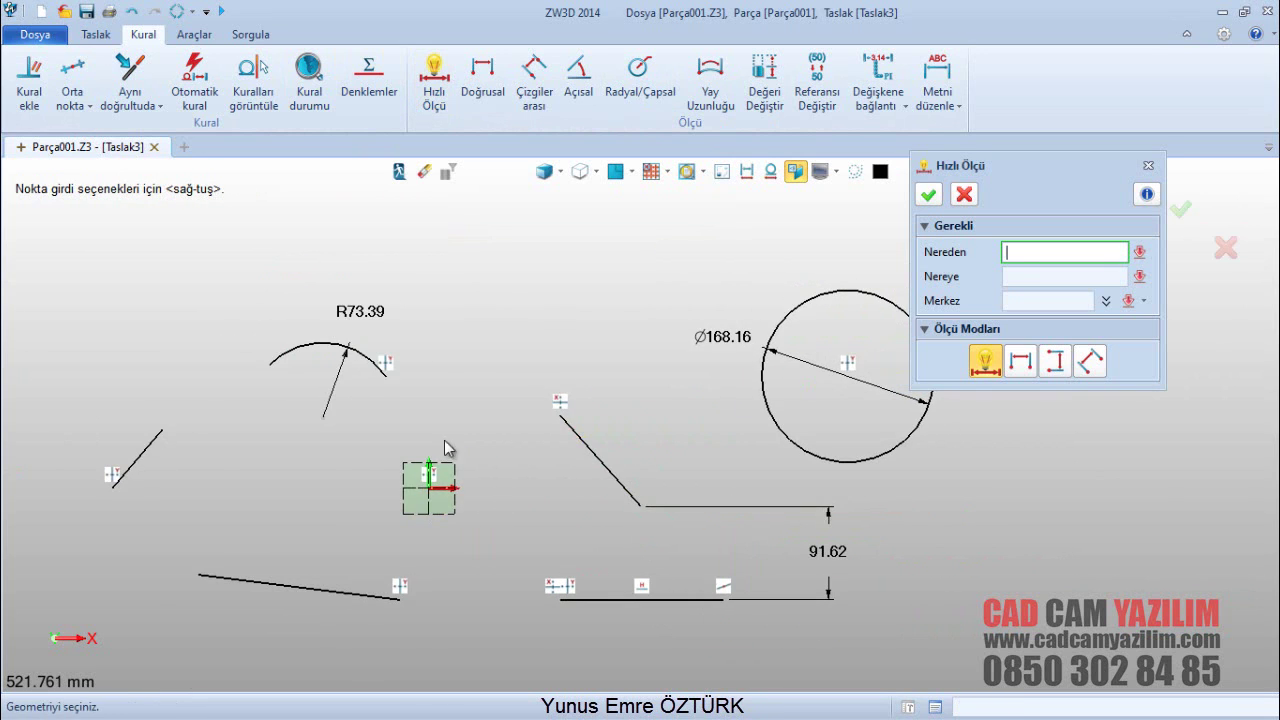
Step: Dimension the horizontal gap between the facing ends of the two lower lines, placing the text below them, and finish dimensioning
left_click(562, 598)
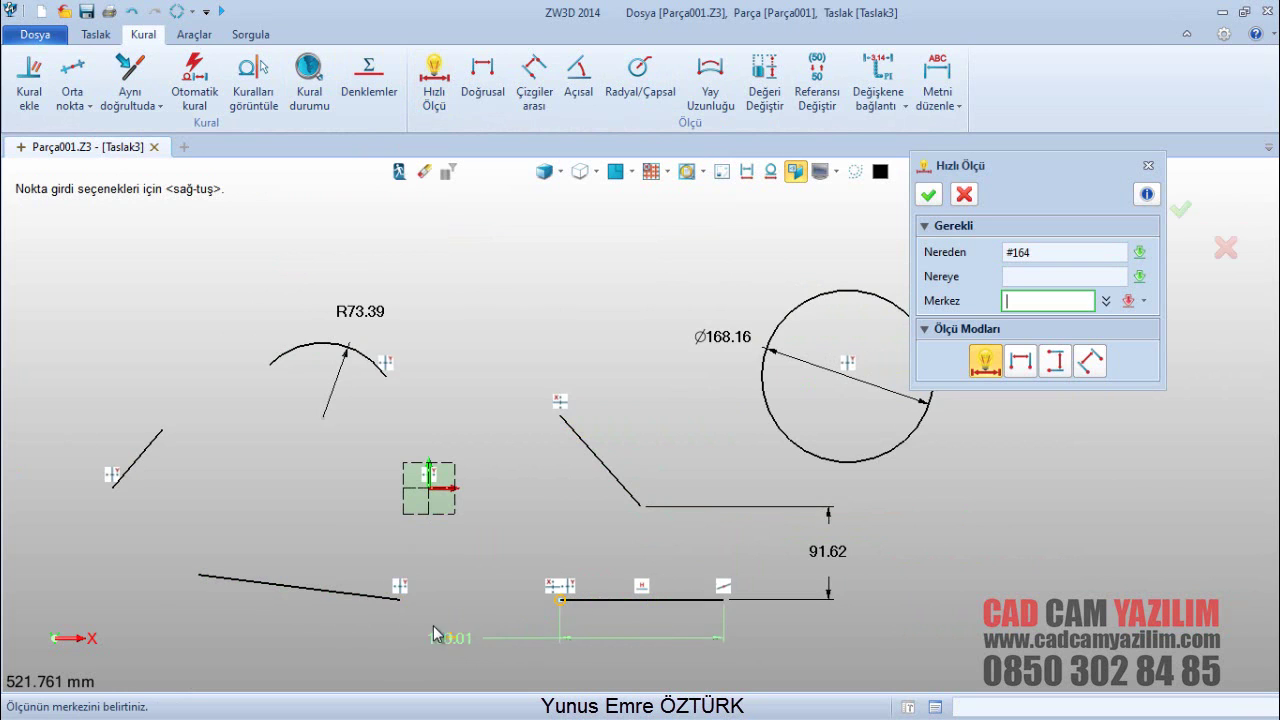
middle_click_drag(489, 675, 495, 609)
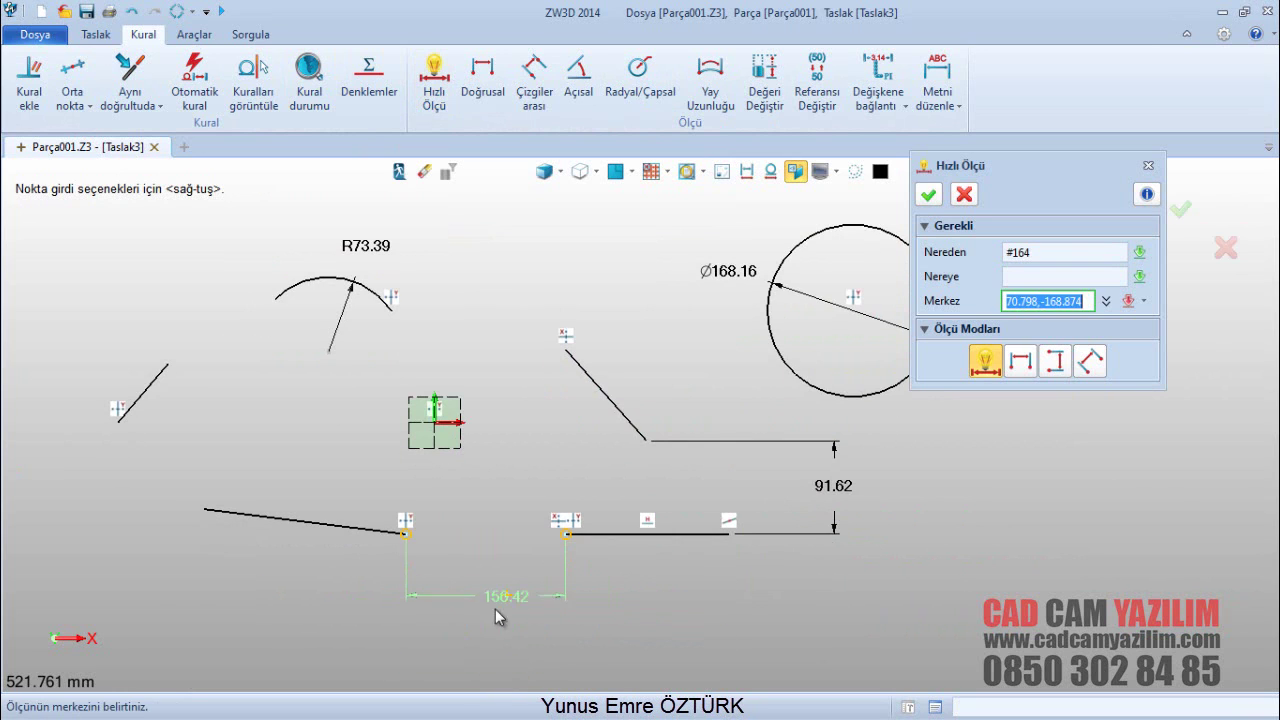
left_click(472, 626)
left_click(655, 241)
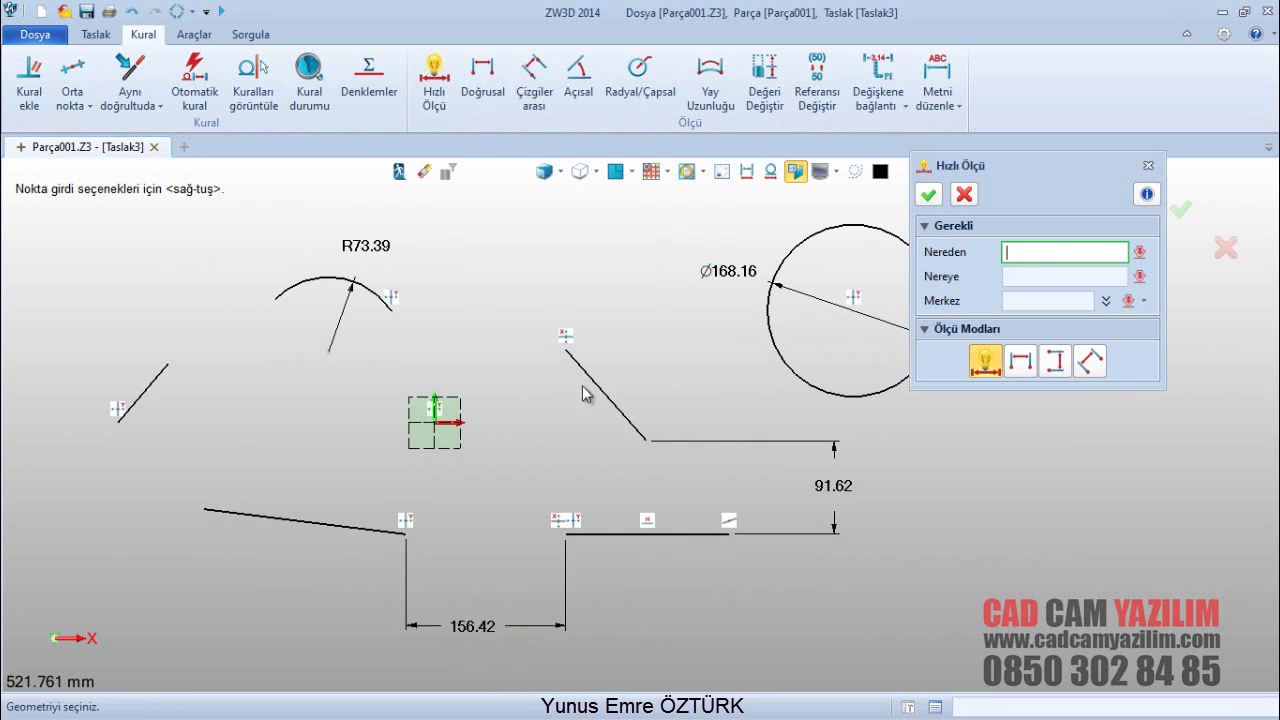
scroll(289, 590, "down", 2)
left_click(928, 194)
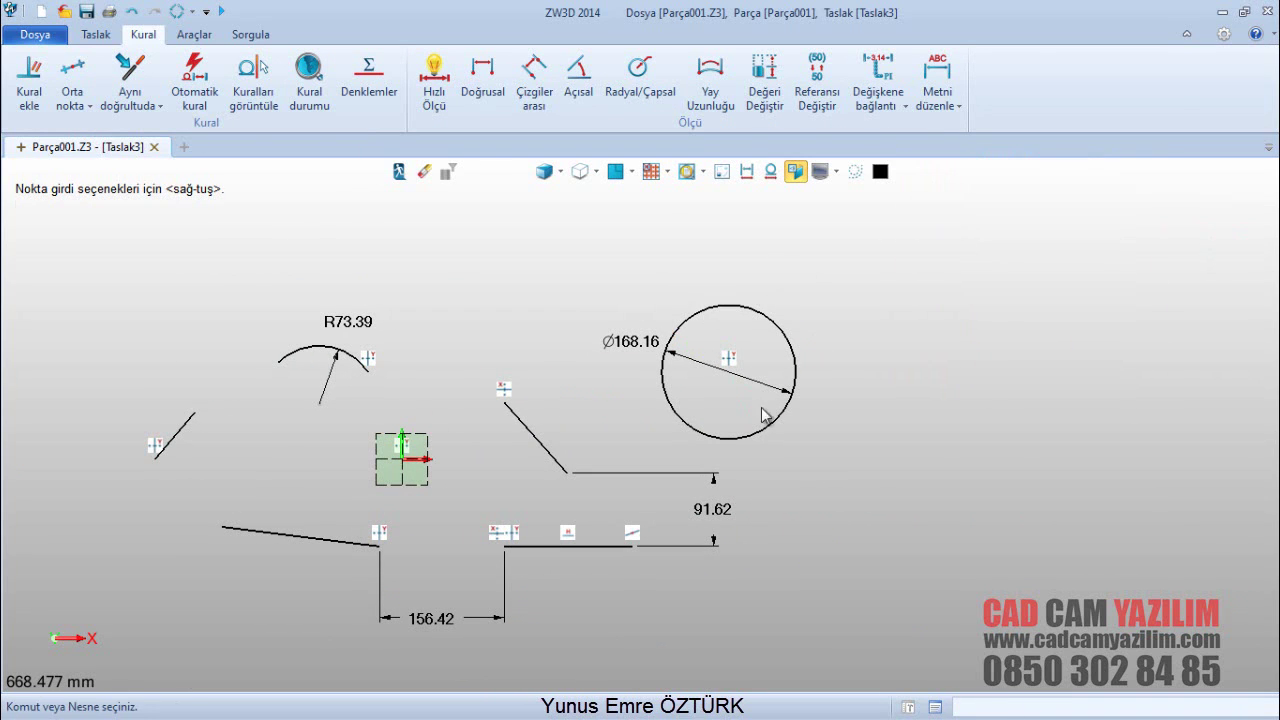
Step: Delete all lines, the arc, the circle and their dimensions from the sketch
scroll(456, 430, "down", 2)
middle_click_drag(545, 470, 516, 466)
mouse_move(856, 614)
left_mouse_down()
mouse_move(51, 254)
mouse_move(114, 261)
left_mouse_up()
left_click(319, 262)
left_click(606, 461)
mouse_move(878, 612)
left_mouse_down()
mouse_move(12, 200)
mouse_move(182, 252)
left_mouse_up()
key("Delete")
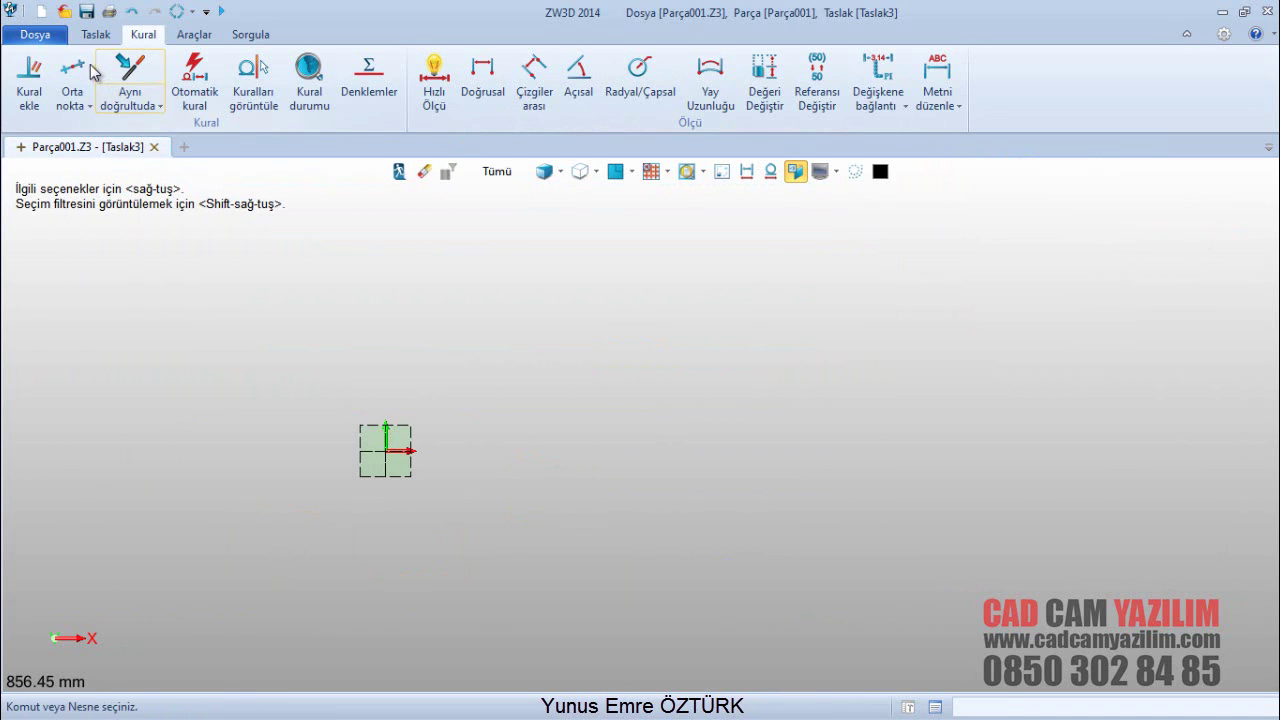
Step: Sketch a slightly rising line to the upper left of the origin and a downward-sloping line to its right
left_click(96, 34)
left_click(30, 78)
left_click(114, 332)
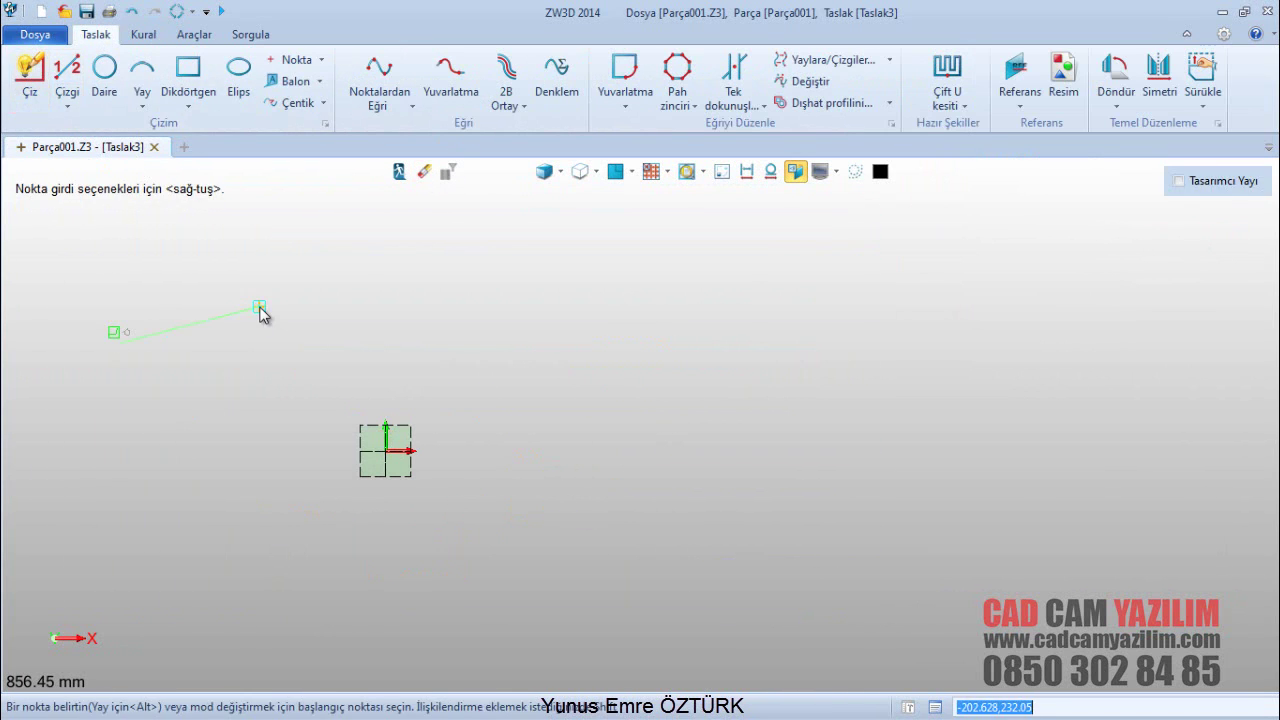
left_click(259, 313)
key("Escape")
left_click(30, 78)
left_click(648, 386)
left_click(844, 514)
key("Escape")
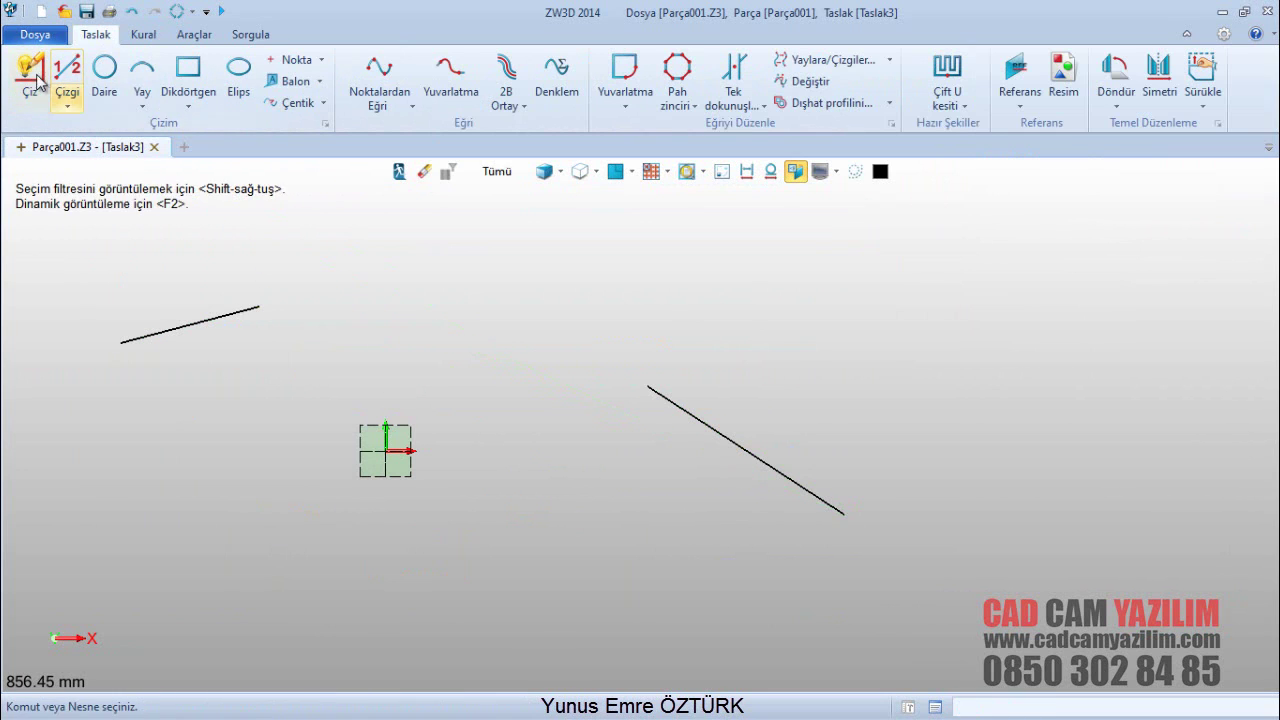
Step: Sketch two gently falling separate lines, one at the far upper right and one above the origin
left_click(34, 78)
left_click(812, 287)
left_click(1079, 313)
key("Escape")
left_click(30, 78)
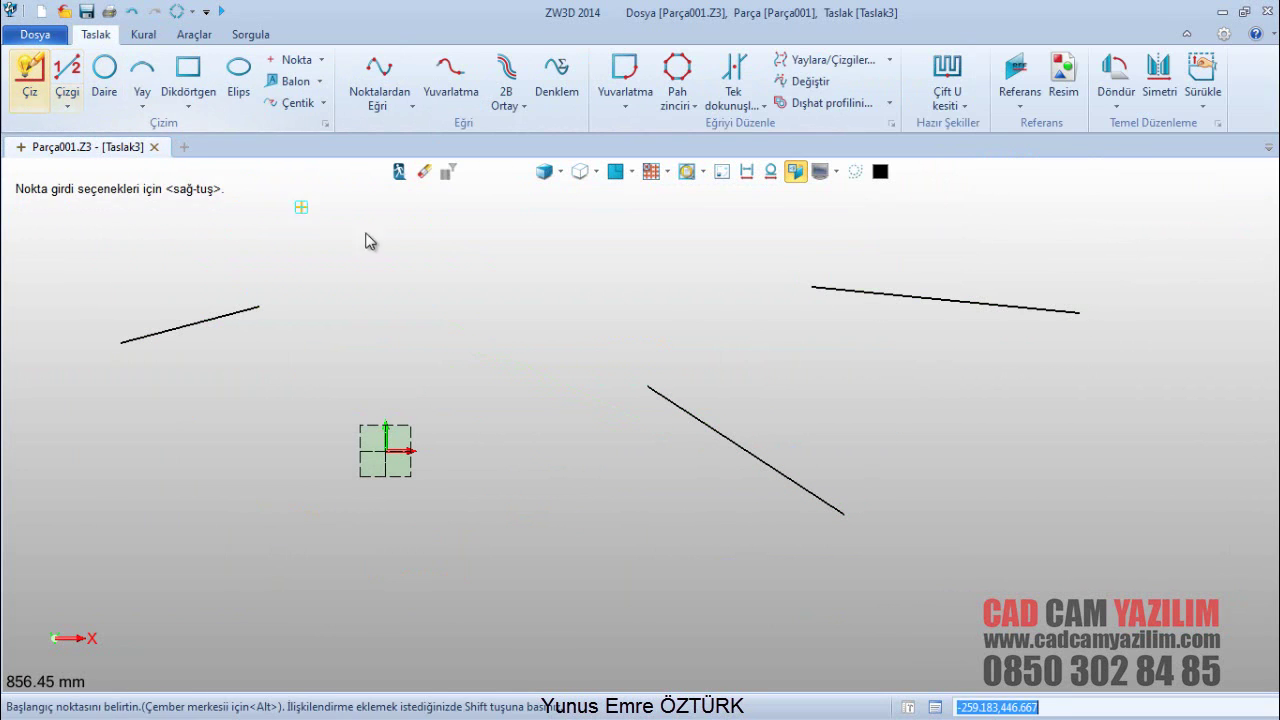
left_click(367, 233)
left_click(573, 263)
key("Escape")
Step: Sketch a line below and left of the origin, parallel to the steeper sloping line on the right
left_click(30, 78)
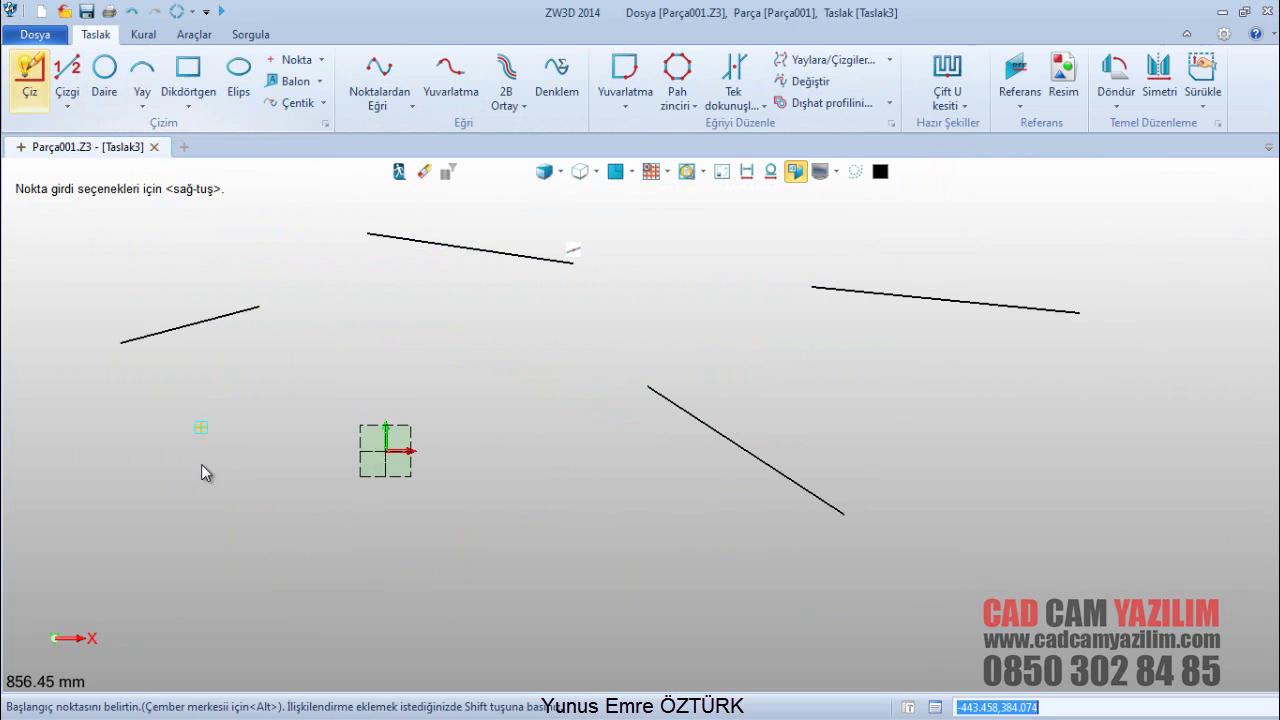
left_click(190, 514)
left_click(350, 618)
key("Escape")
left_click(142, 78)
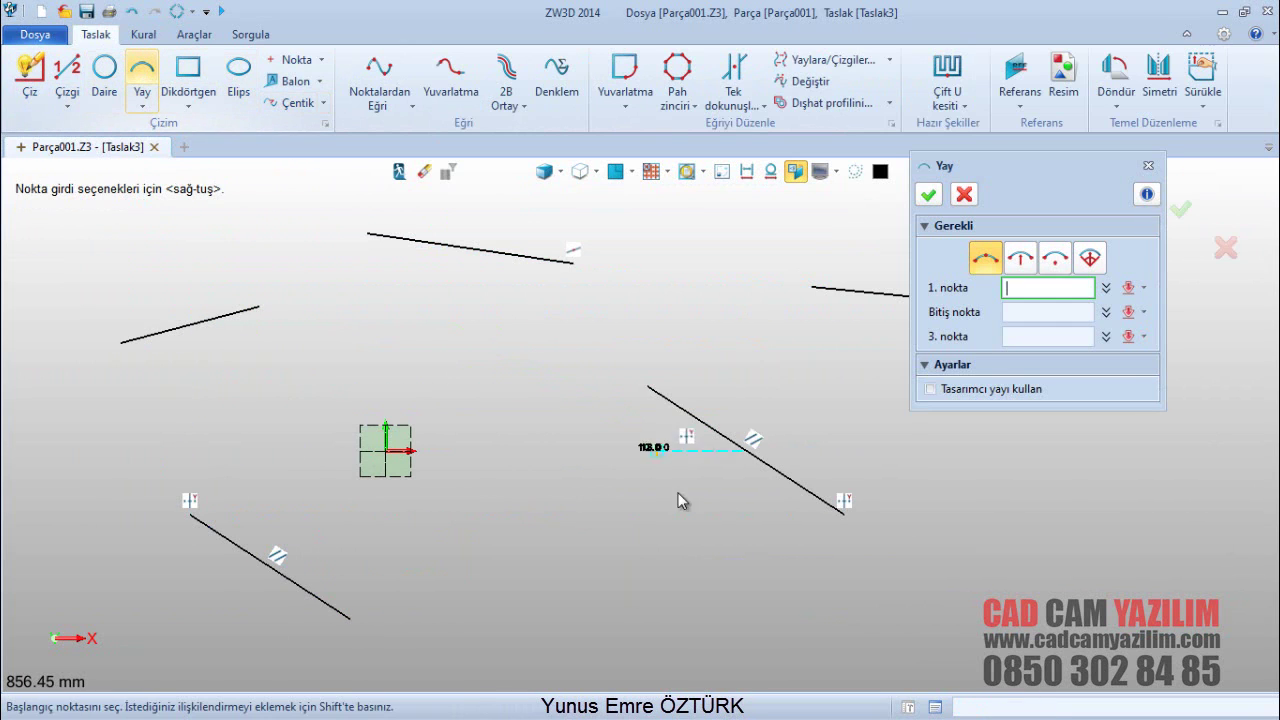
left_click(776, 619)
left_click(632, 645)
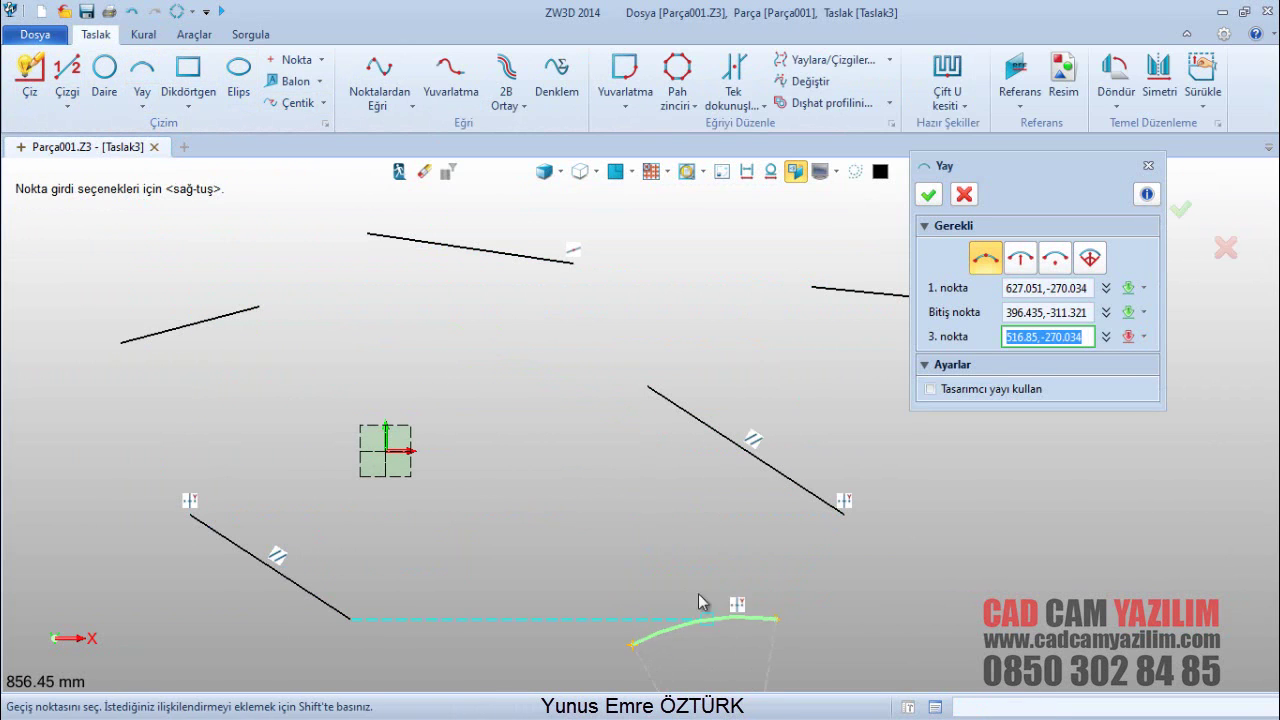
key("Escape")
Step: Sketch a centre-point circle to the lower right of the sketched lines
left_click(104, 72)
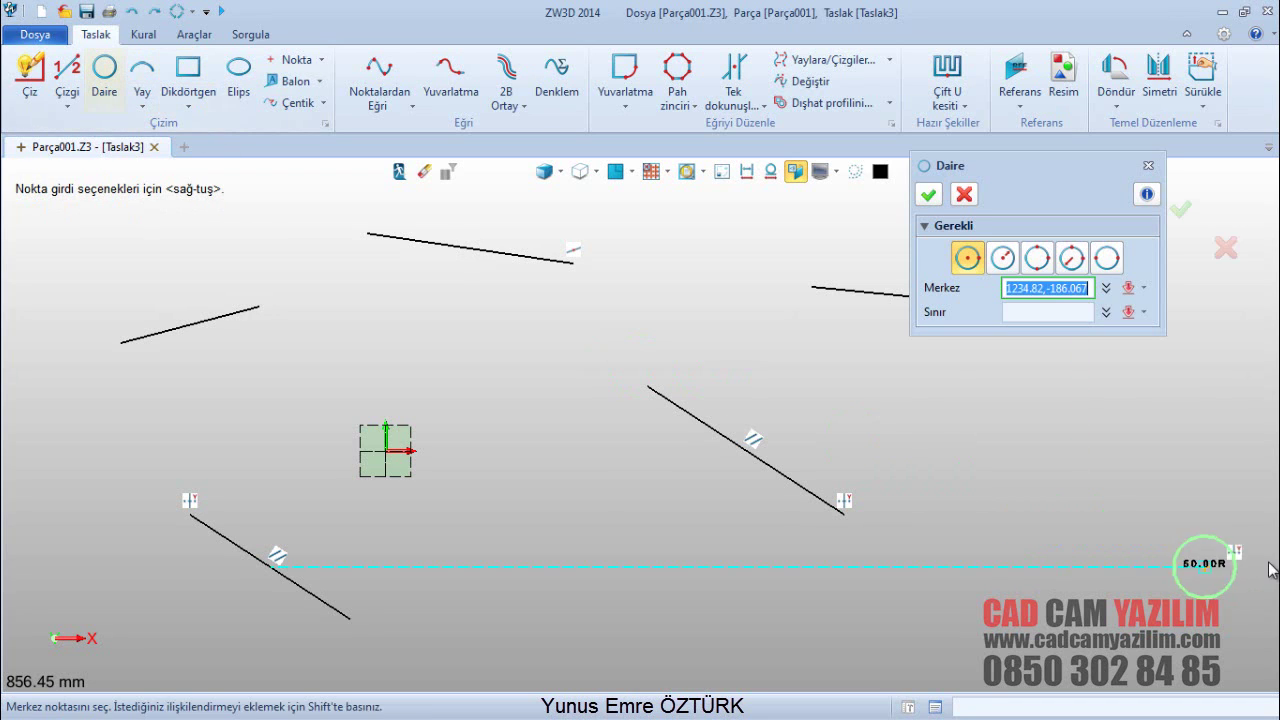
left_click(1225, 567)
left_click(1186, 522)
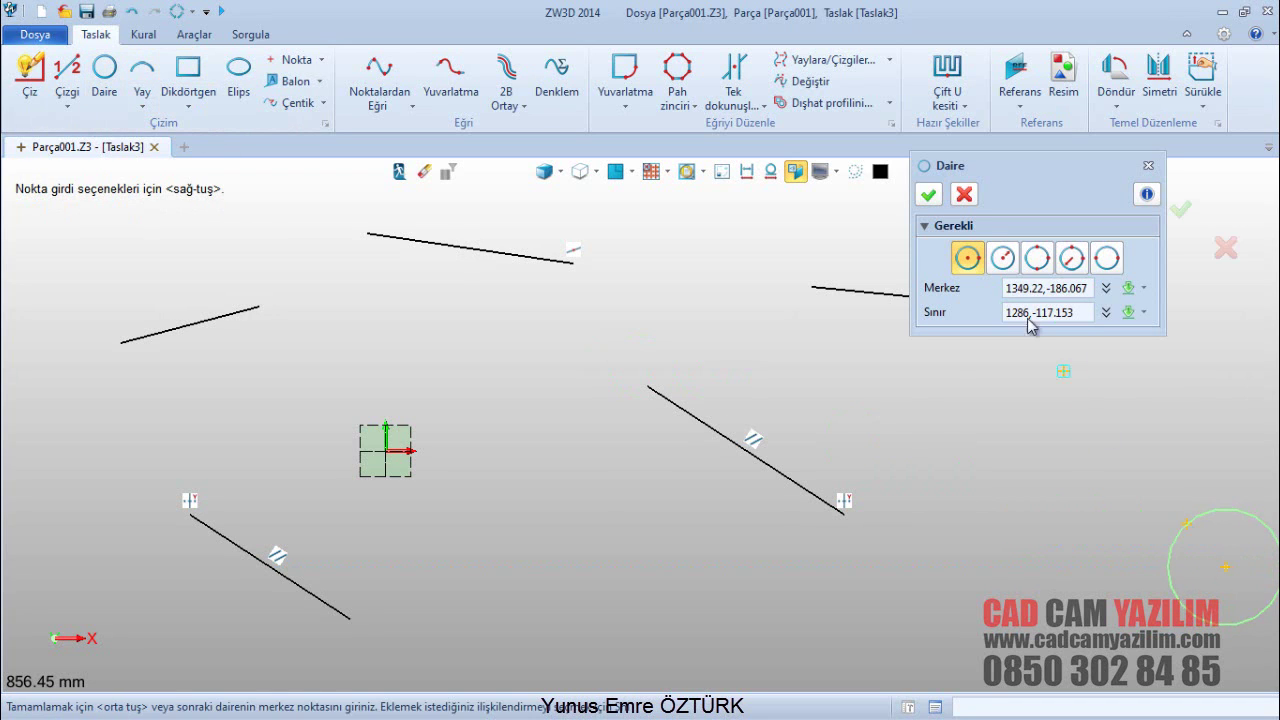
left_click(927, 197)
Step: Sketch a shallow three-point arc, bulging upward, below the lines and left of the circle
left_click(143, 34)
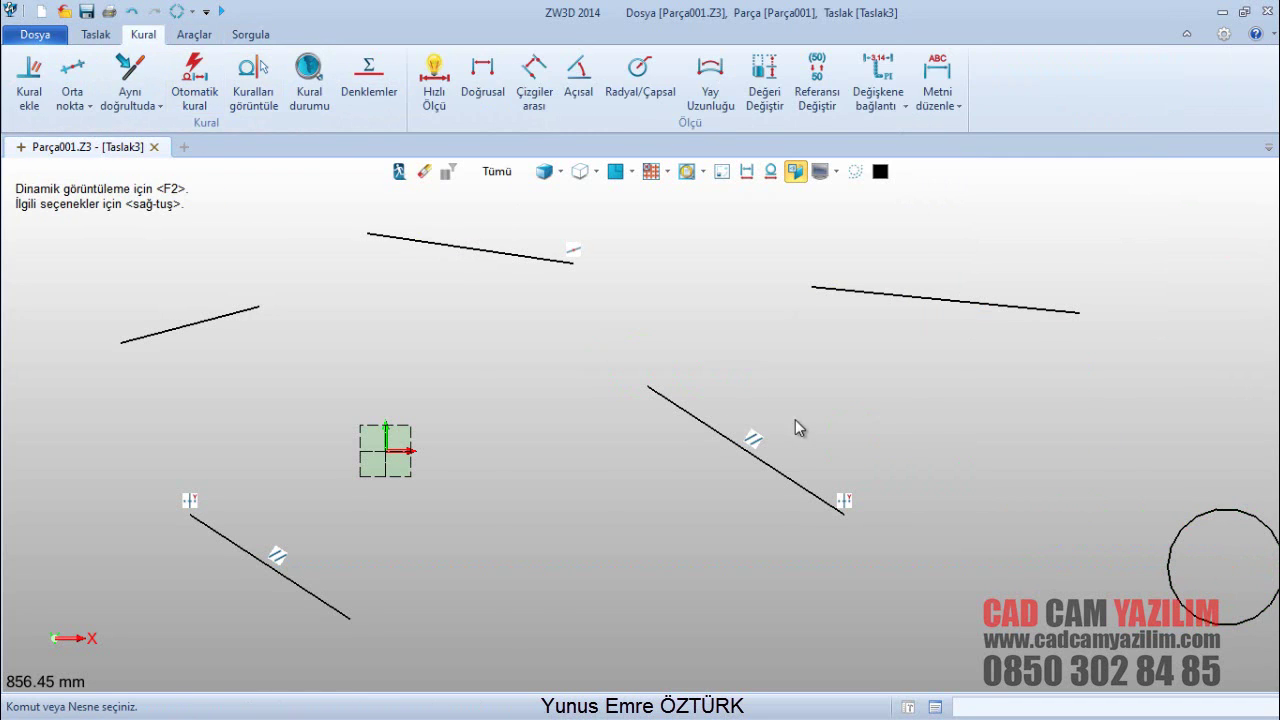
scroll(795, 419, "down", 1)
mouse_move(642, 371)
middle_mouse_down()
mouse_move(505, 316)
mouse_move(431, 464)
middle_mouse_up()
scroll(505, 316, "down", 2)
scroll(455, 416, "up", 1)
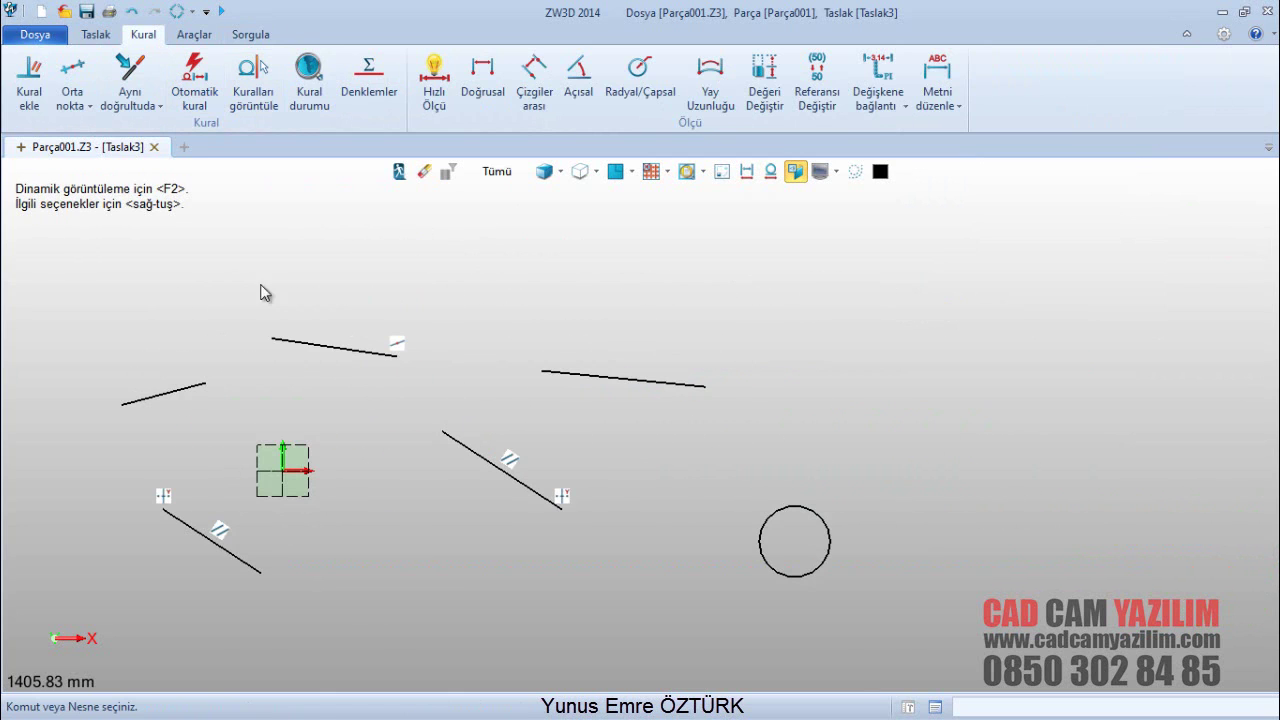
left_click(96, 34)
left_click(142, 80)
left_click(548, 647)
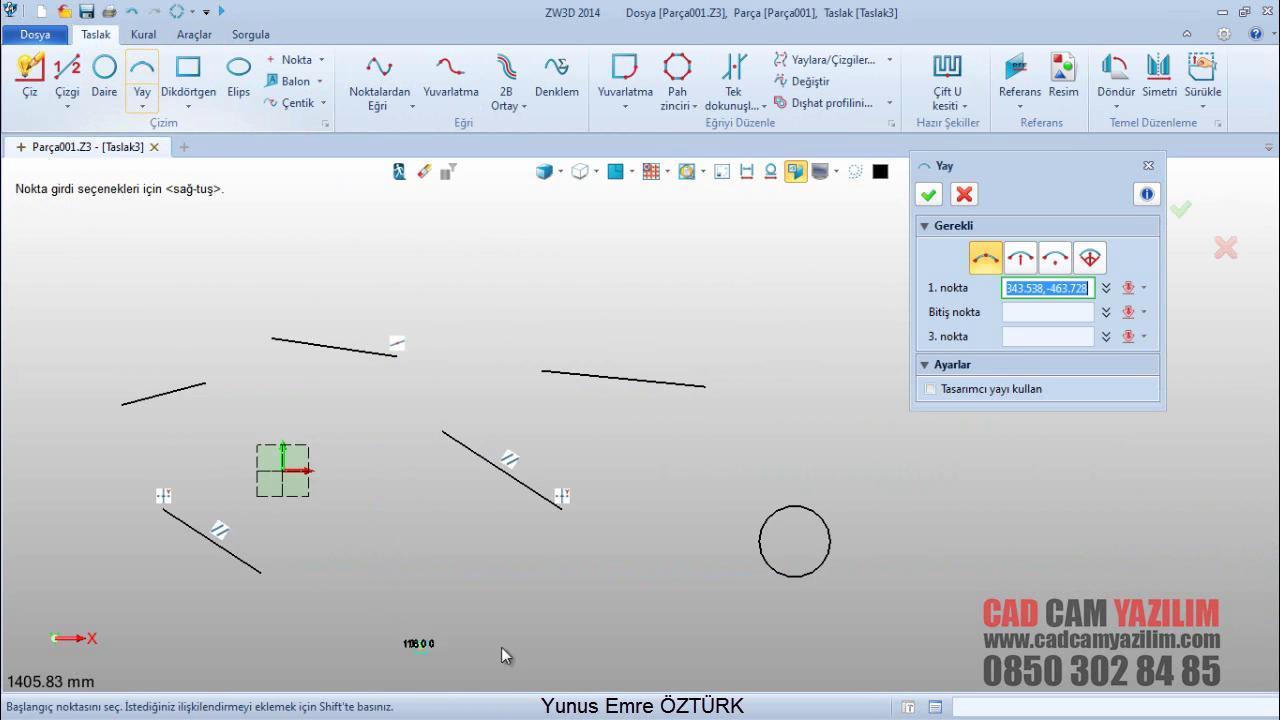
left_click(372, 627)
left_click(468, 609)
left_click(928, 195)
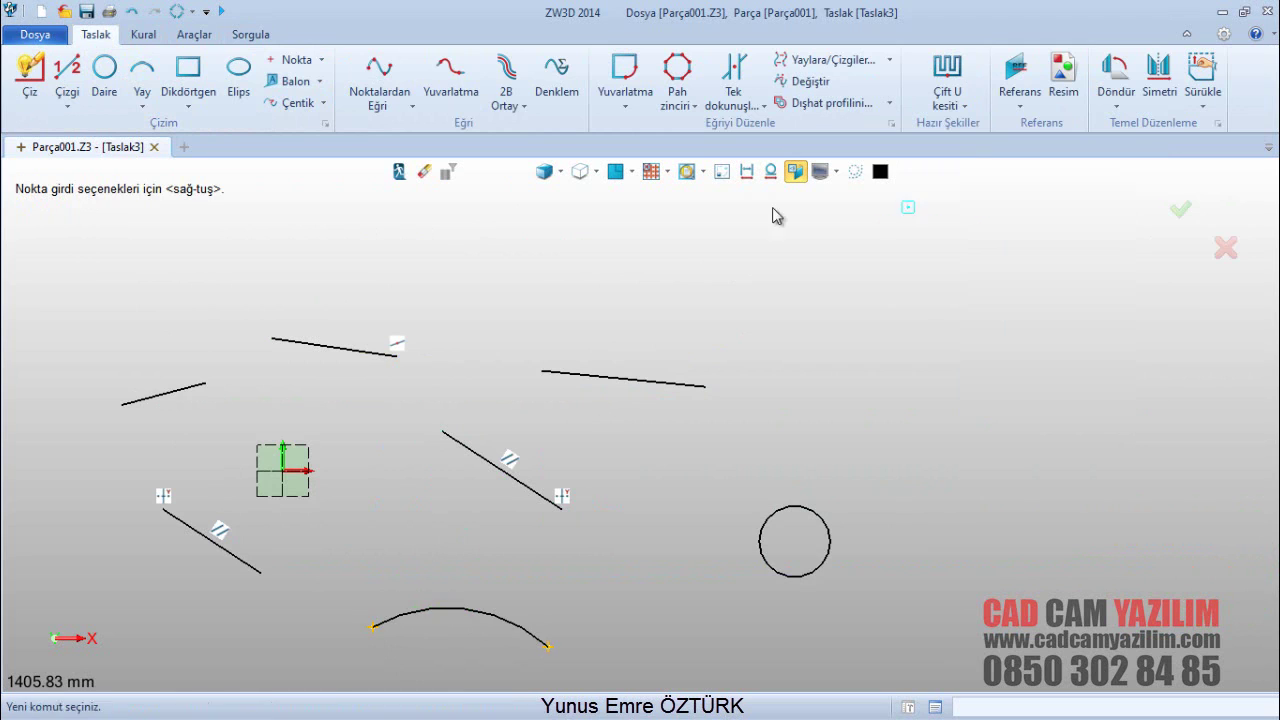
Step: Add a horizontal linear dimension between the endpoints of the far upper-right line, placed above it, keeping the proposed value
left_click(148, 36)
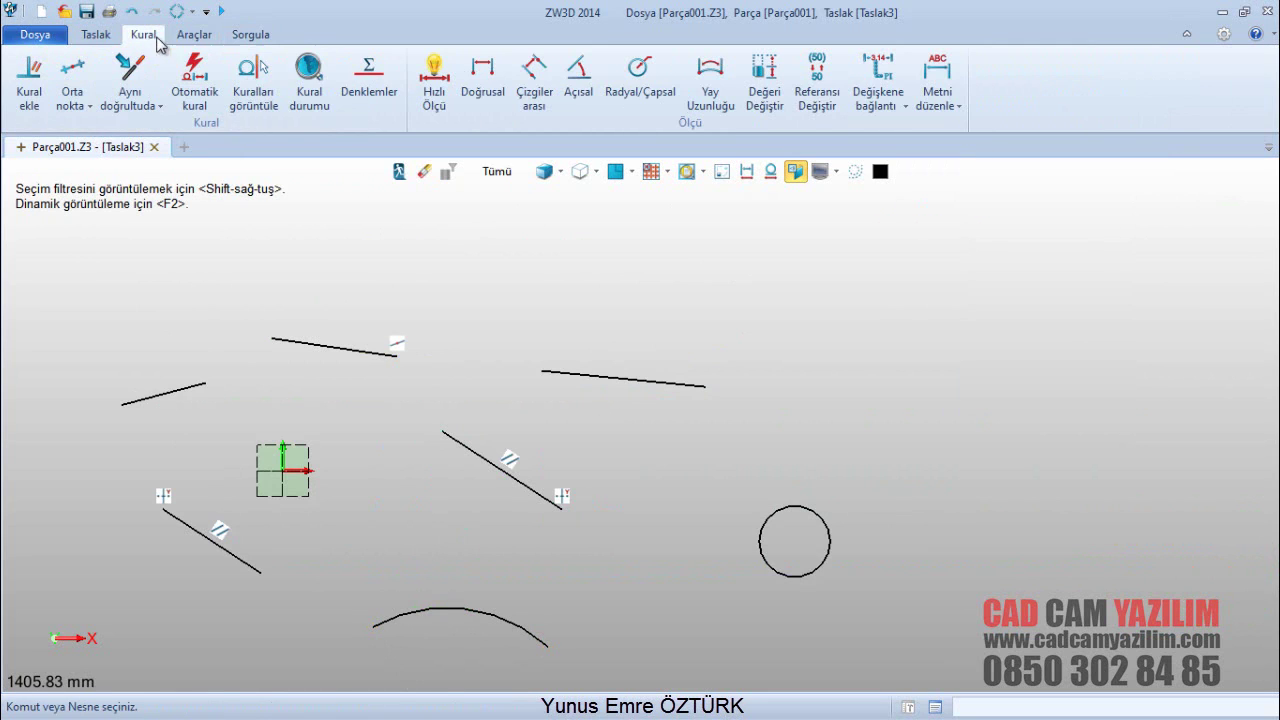
left_click(478, 88)
scroll(523, 309, "up", 1)
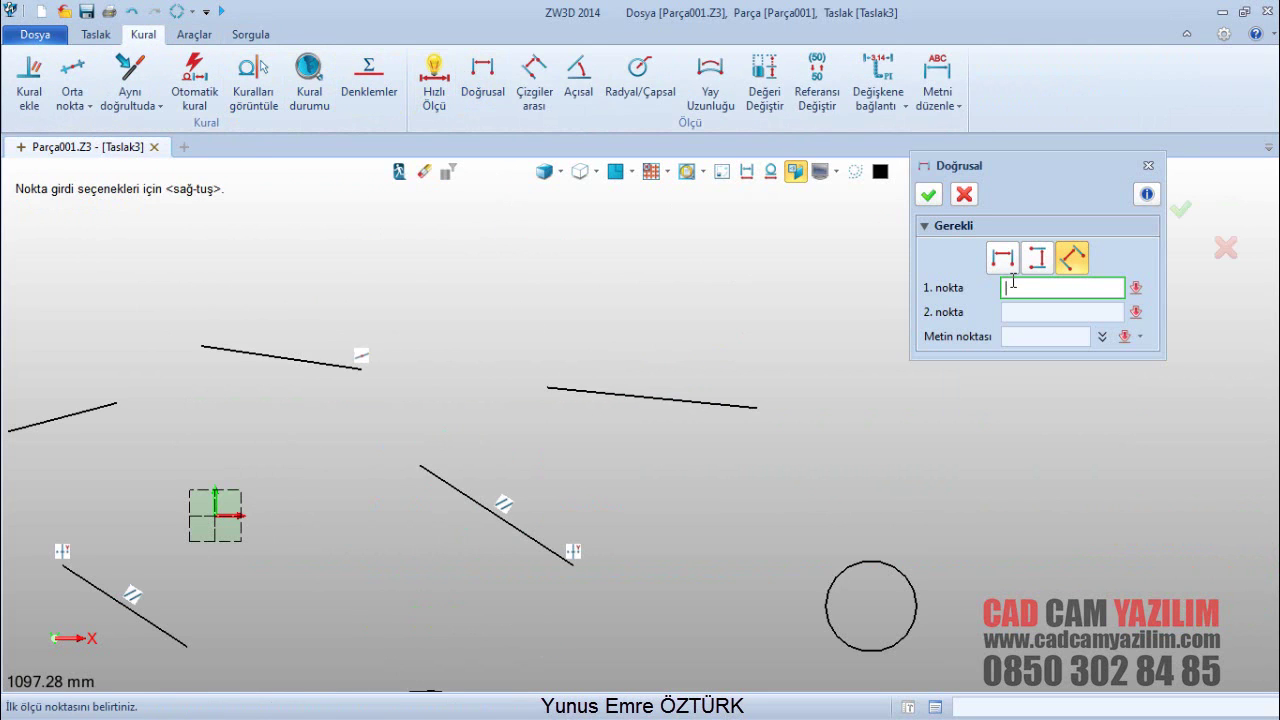
left_click(550, 389)
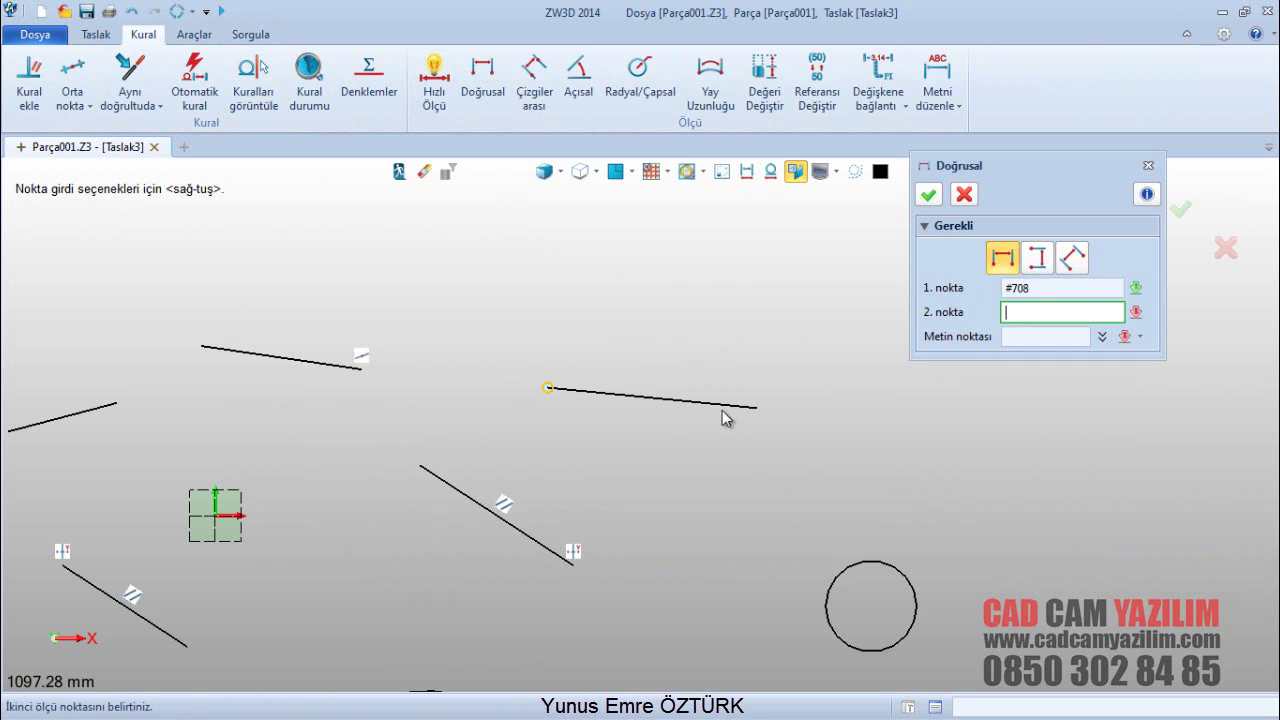
left_click(757, 409)
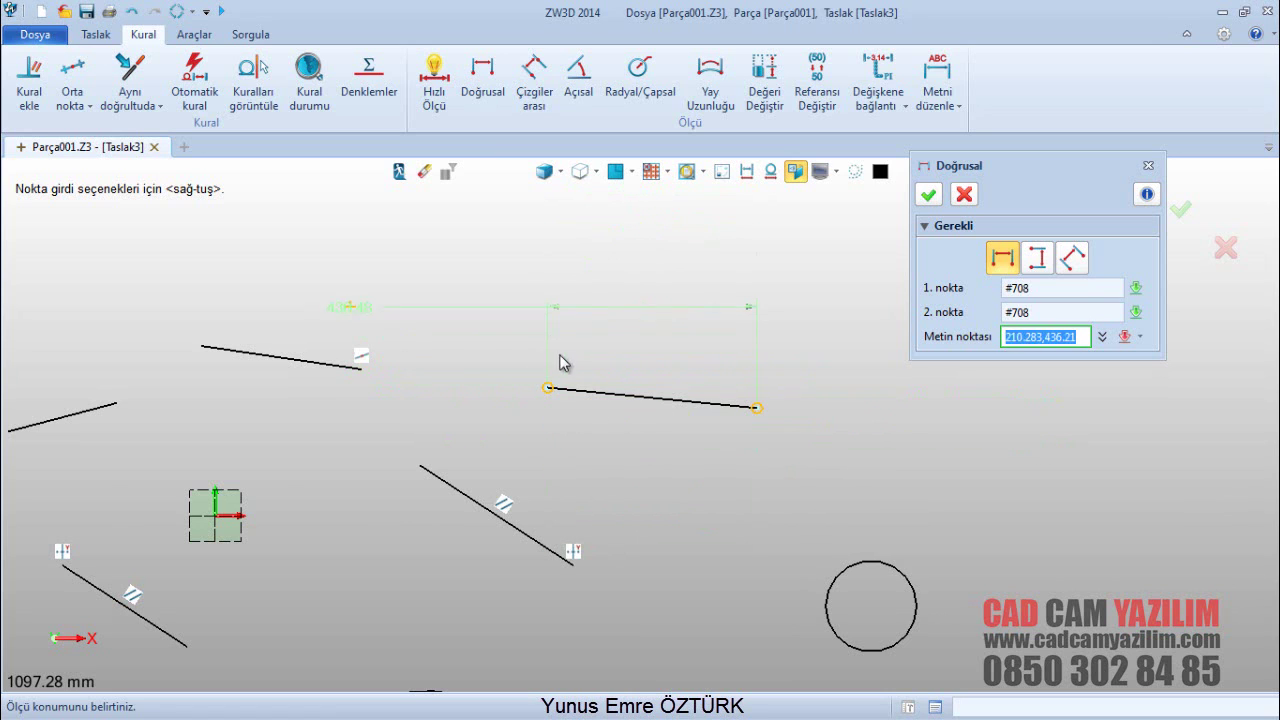
left_click(645, 341)
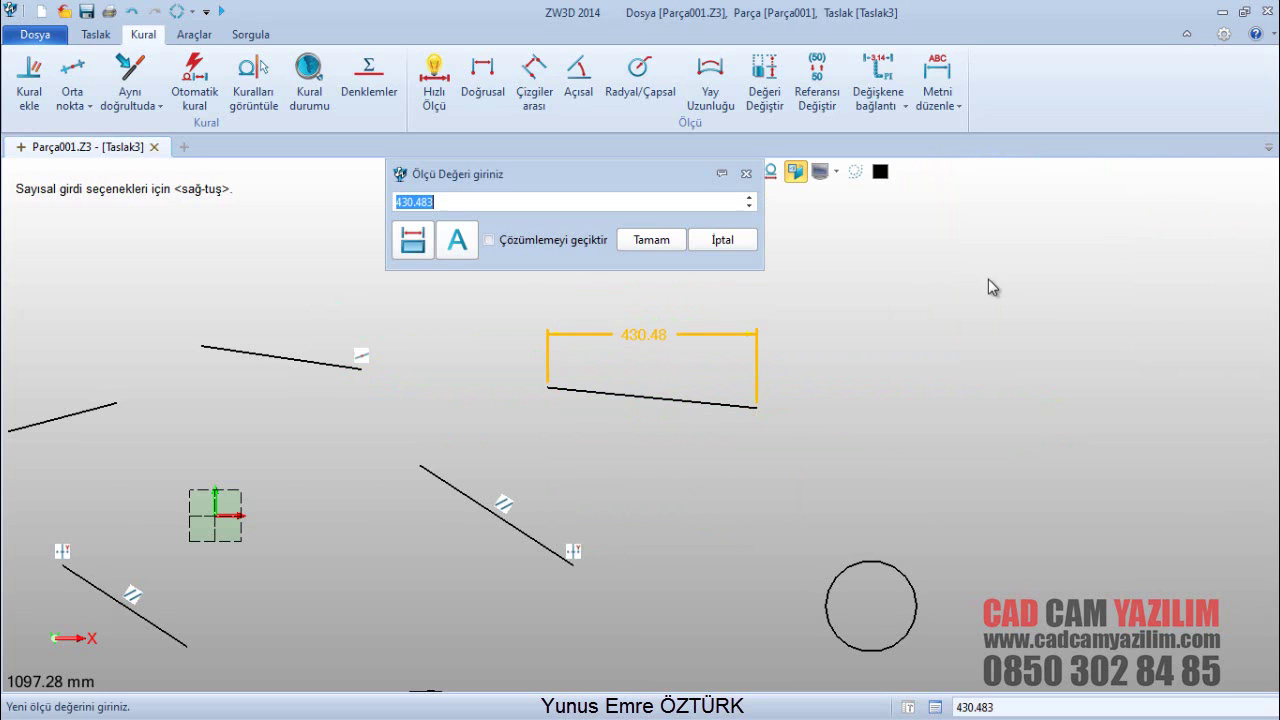
left_click(651, 240)
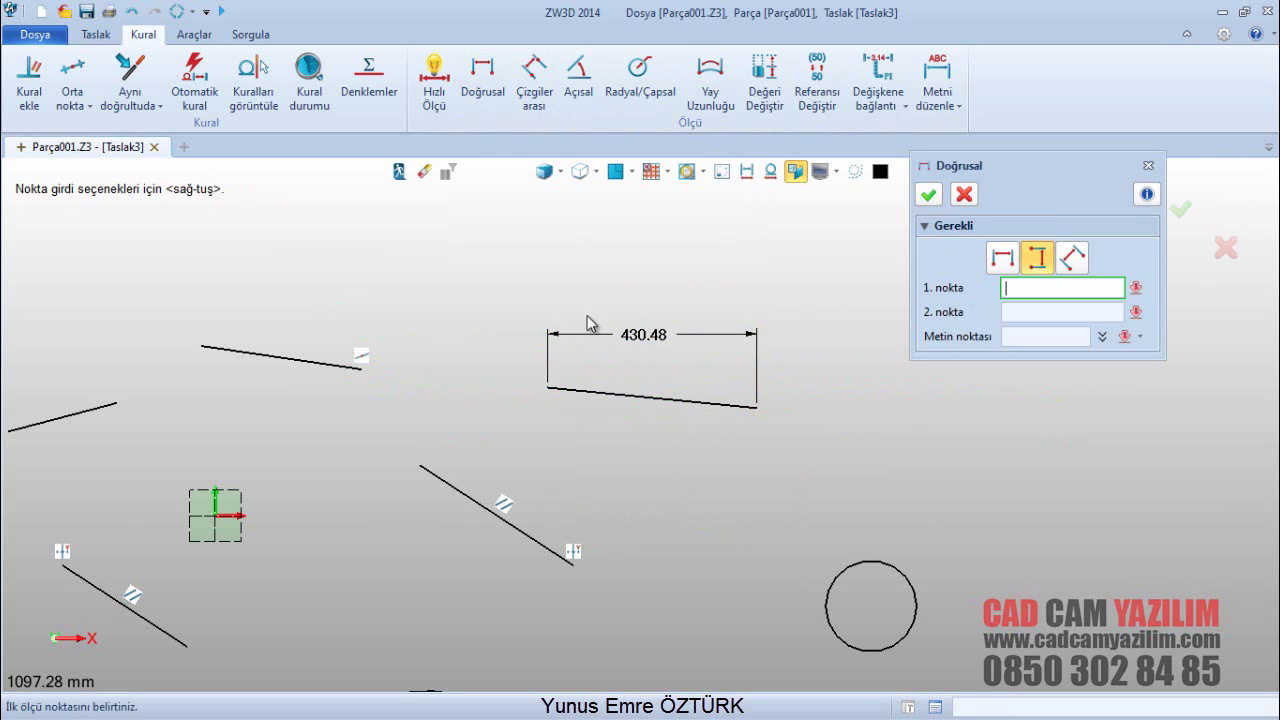
Step: Add a vertical linear dimension from the upper end of the lower-left line to the arc's left end, placed outside both
scroll(448, 492, "down", 3)
scroll(344, 515, "up", 2)
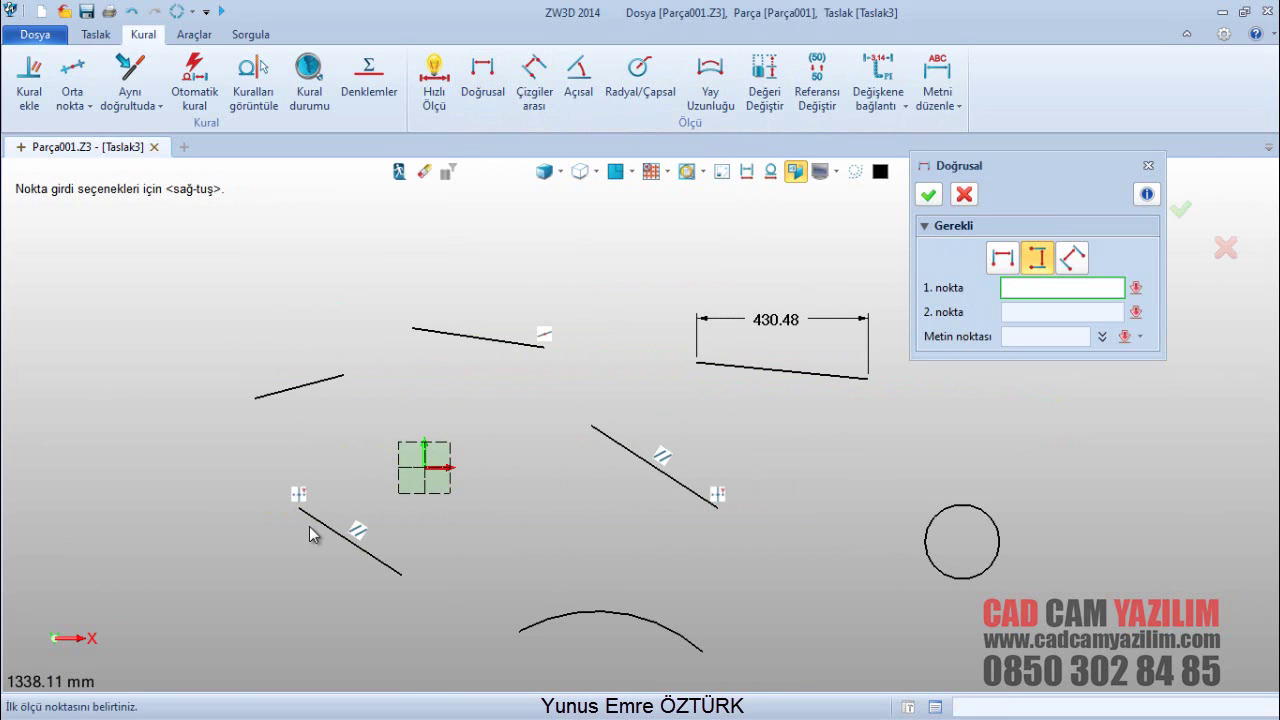
left_click(300, 512)
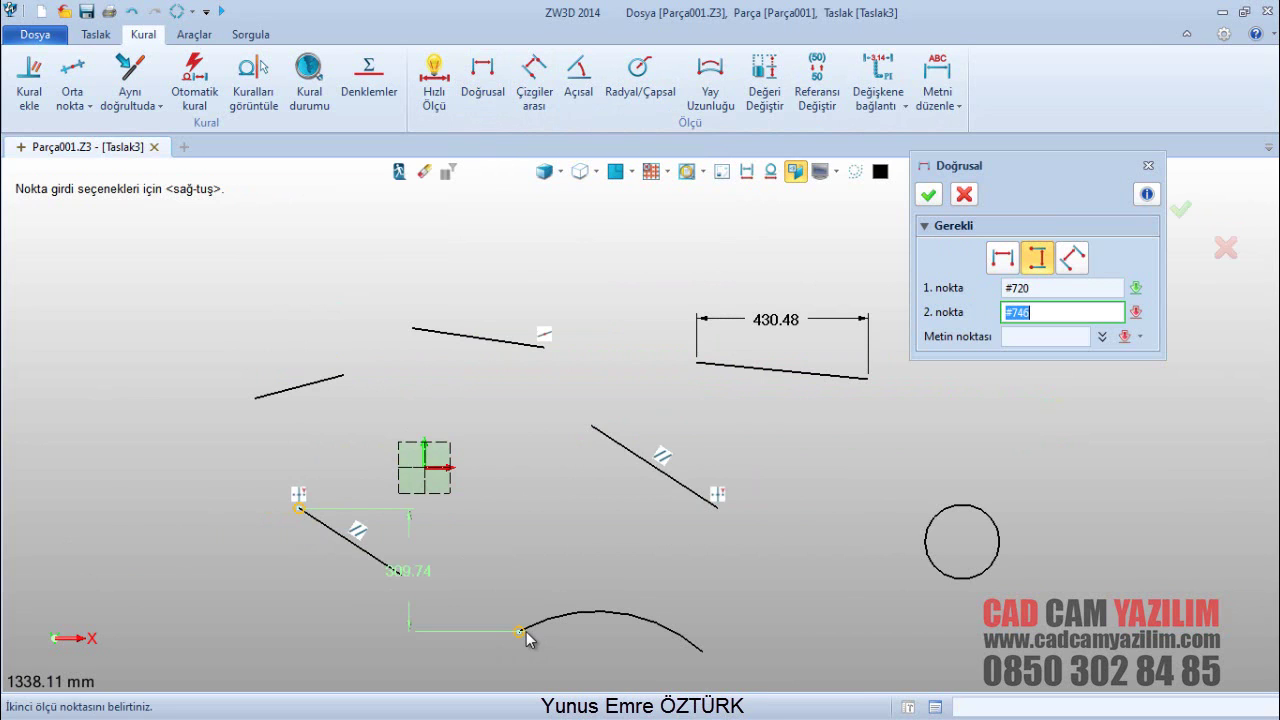
left_click(517, 641)
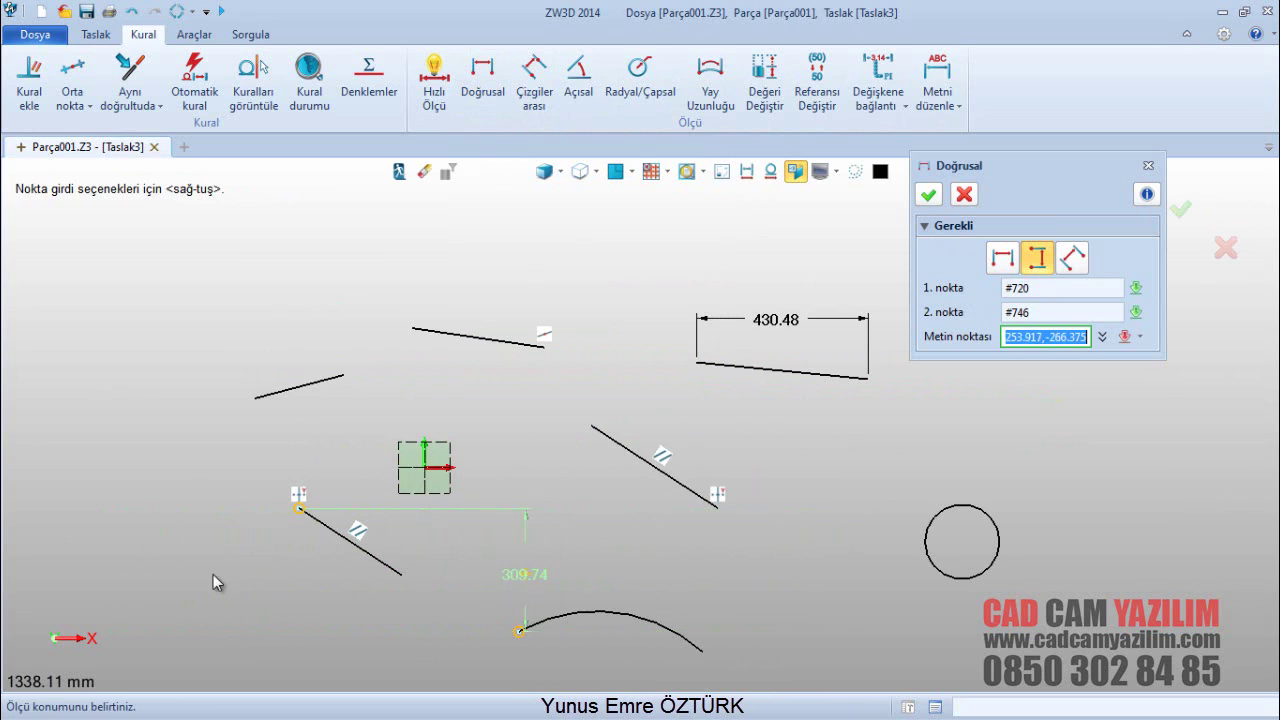
left_click(193, 578)
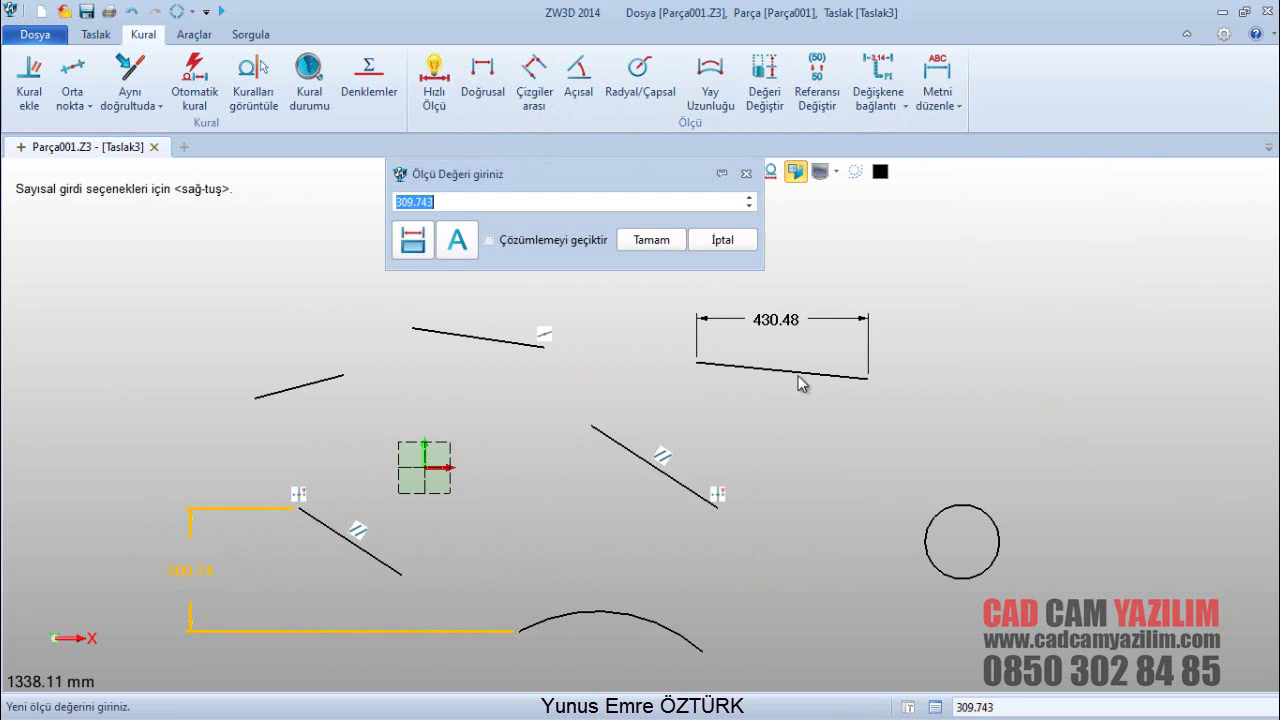
left_click(655, 237)
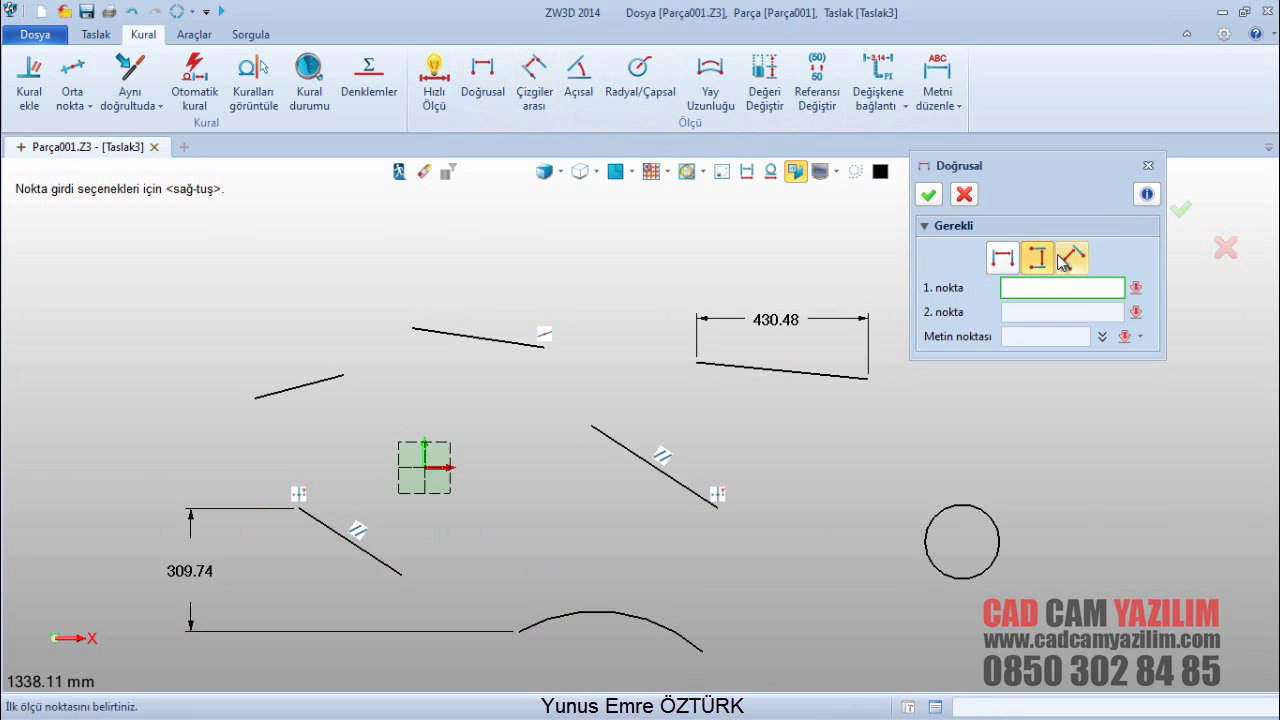
Step: Add an aligned linear dimension from the upper-right line's left end to the lower end of the steeper line beside the origin
left_click(1072, 260)
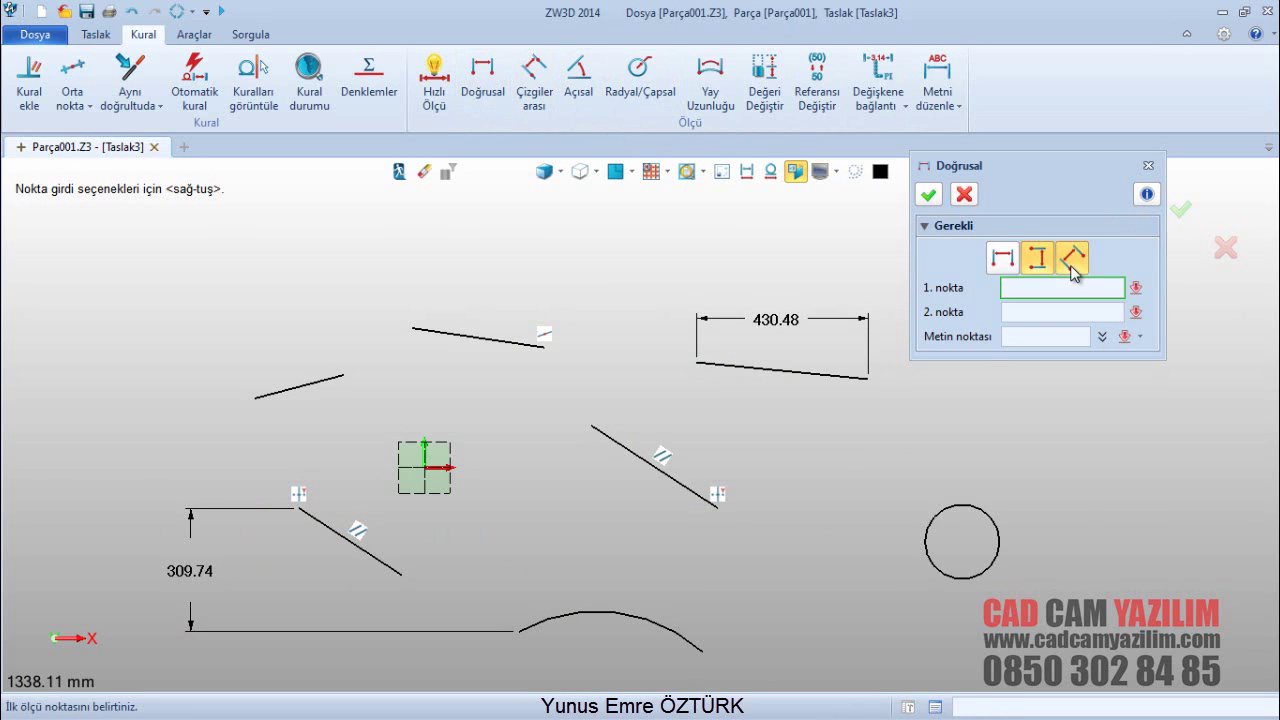
left_click(697, 362)
left_click(717, 507)
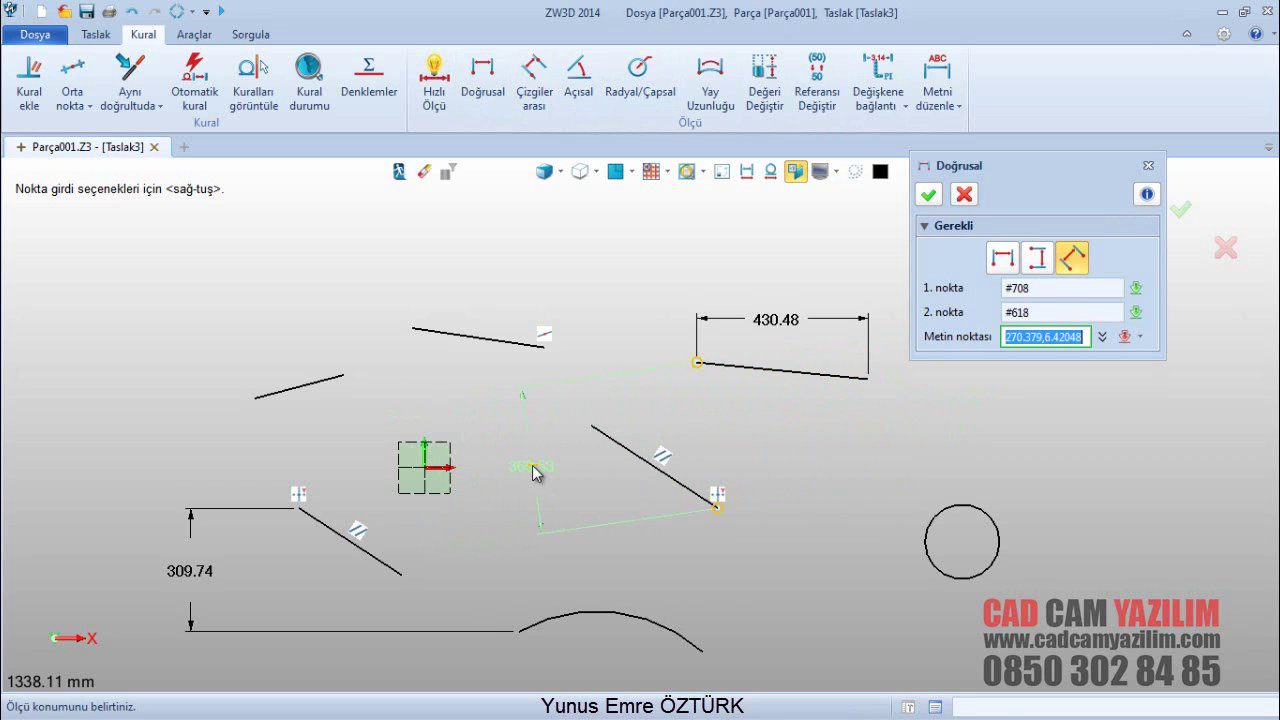
left_click(533, 473)
left_click(660, 240)
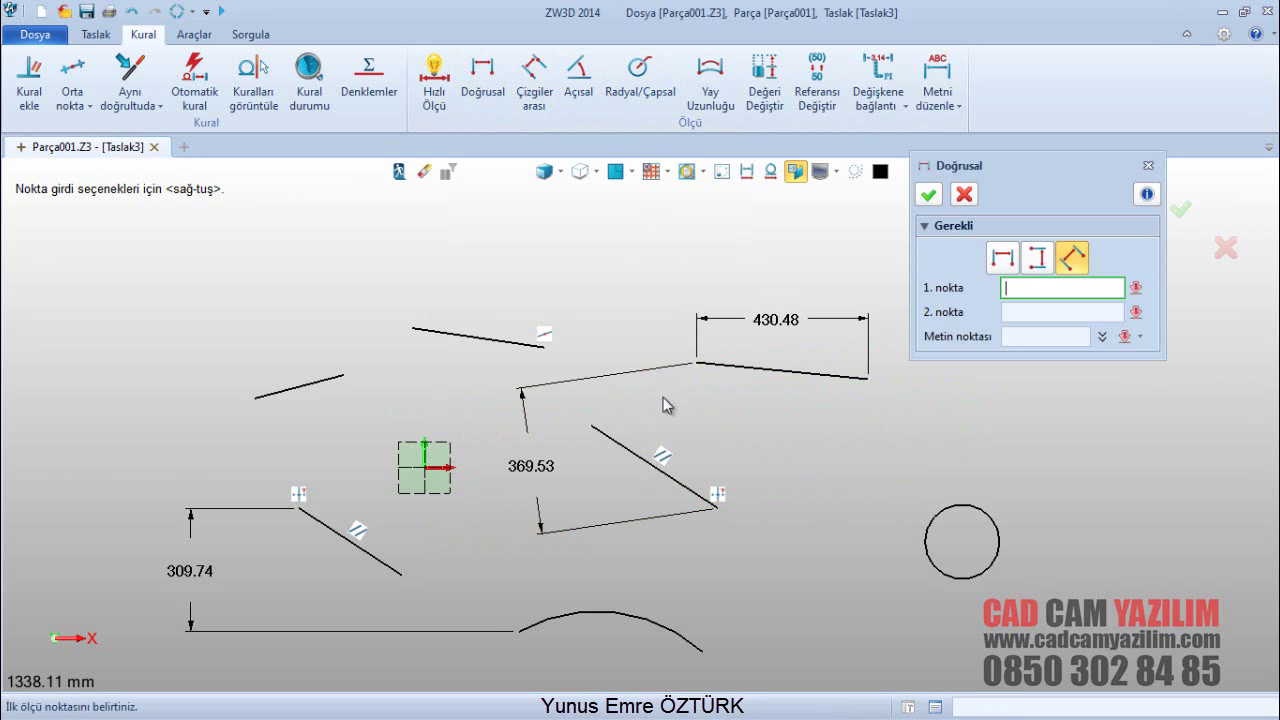
scroll(744, 441, "down", 2)
middle_click_drag(717, 443, 646, 445)
left_click(963, 194)
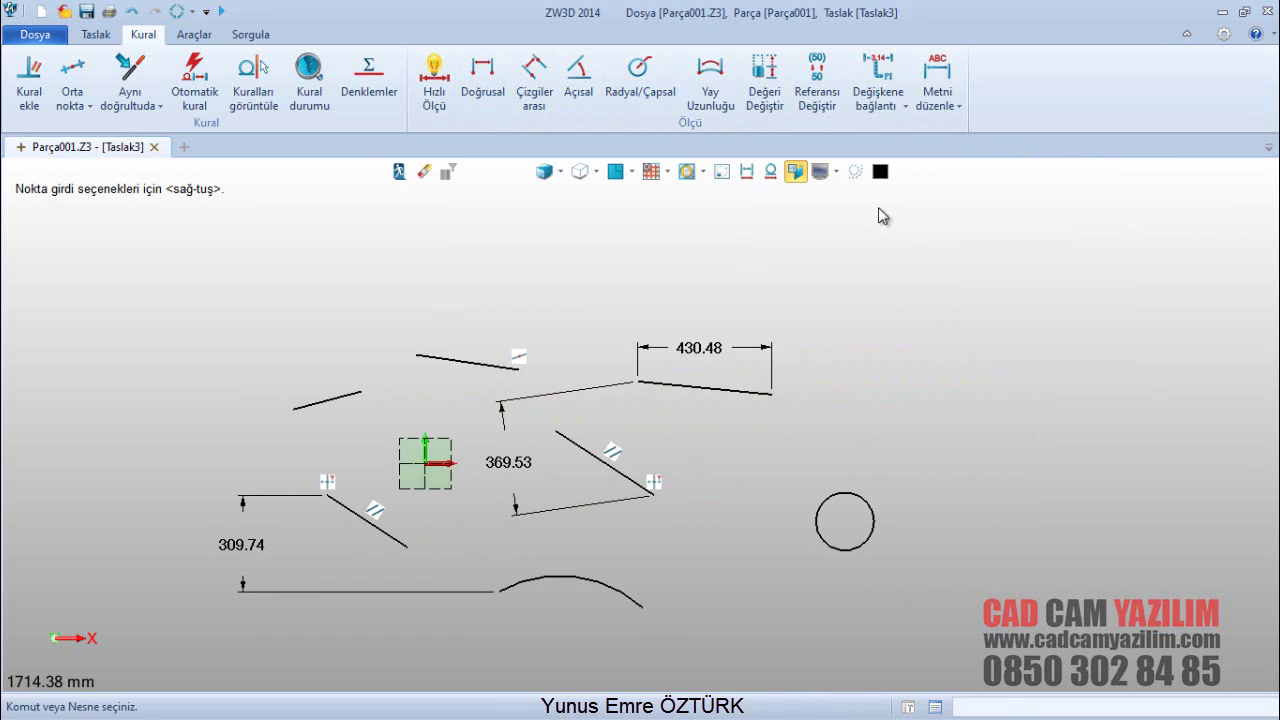
Step: Delete the horizontal, vertical and aligned linear dimensions from the sketch
left_click(740, 352)
left_click(556, 388)
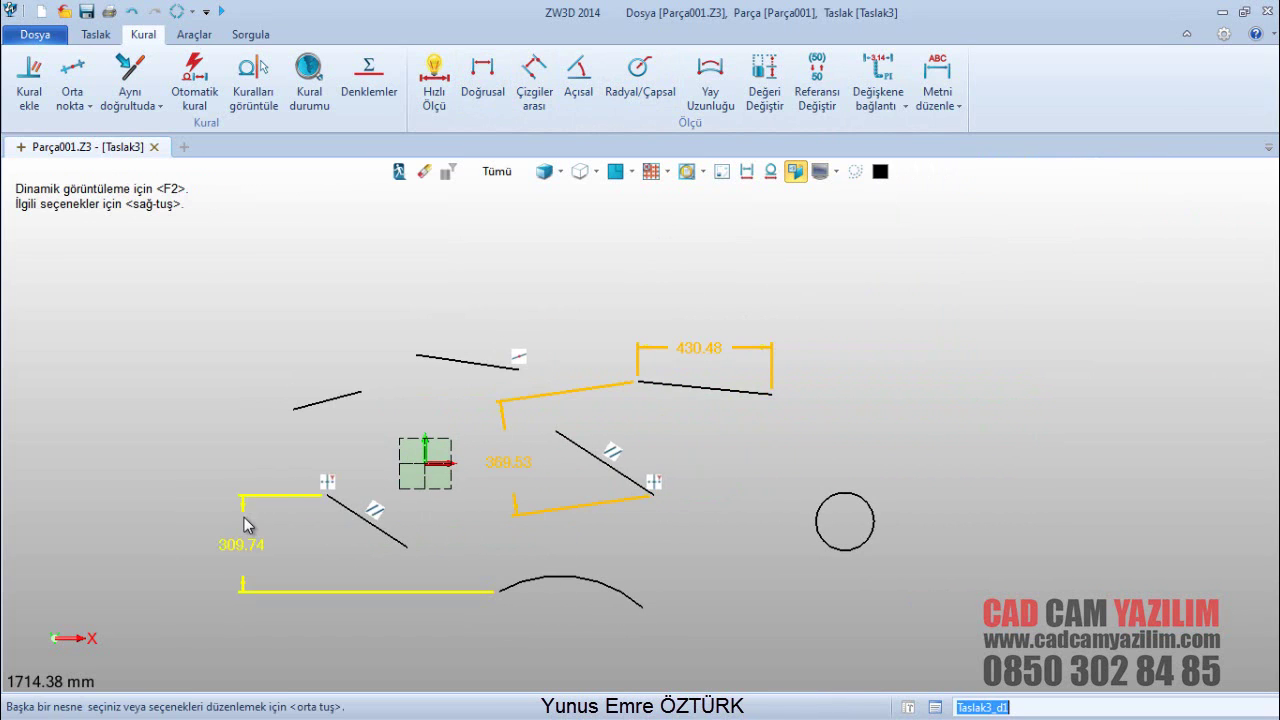
left_click(245, 525)
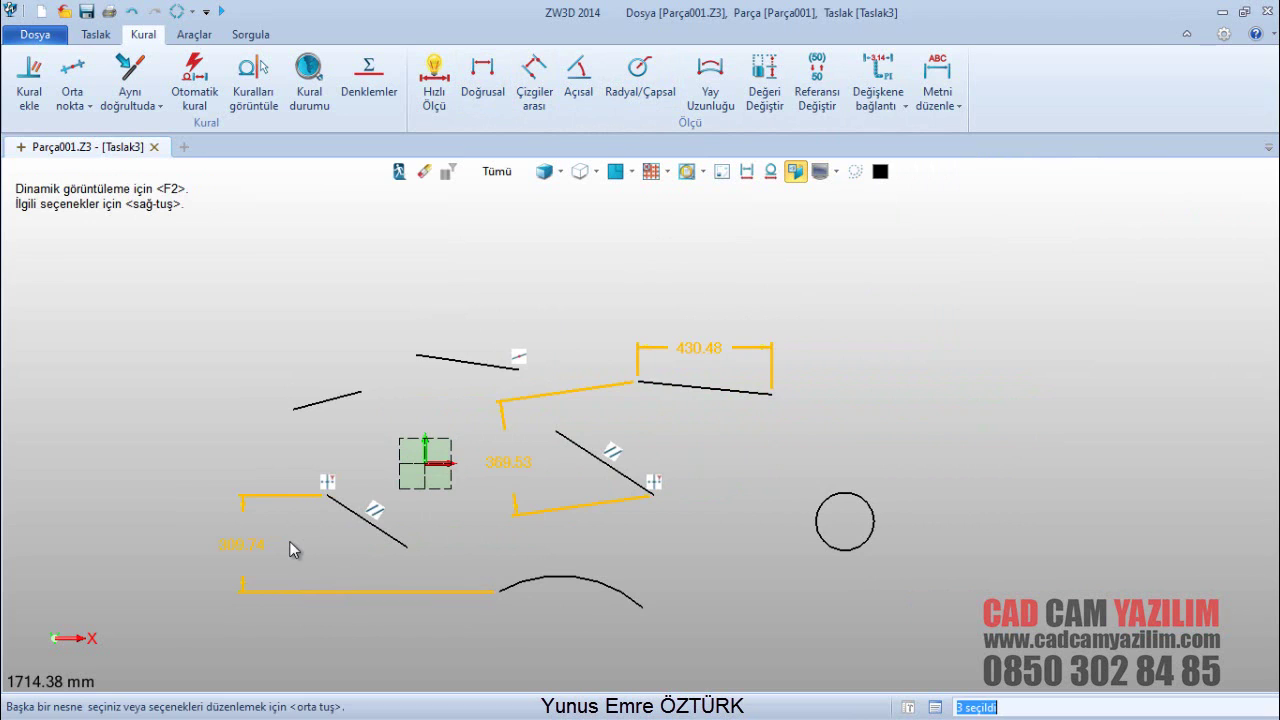
key("Delete")
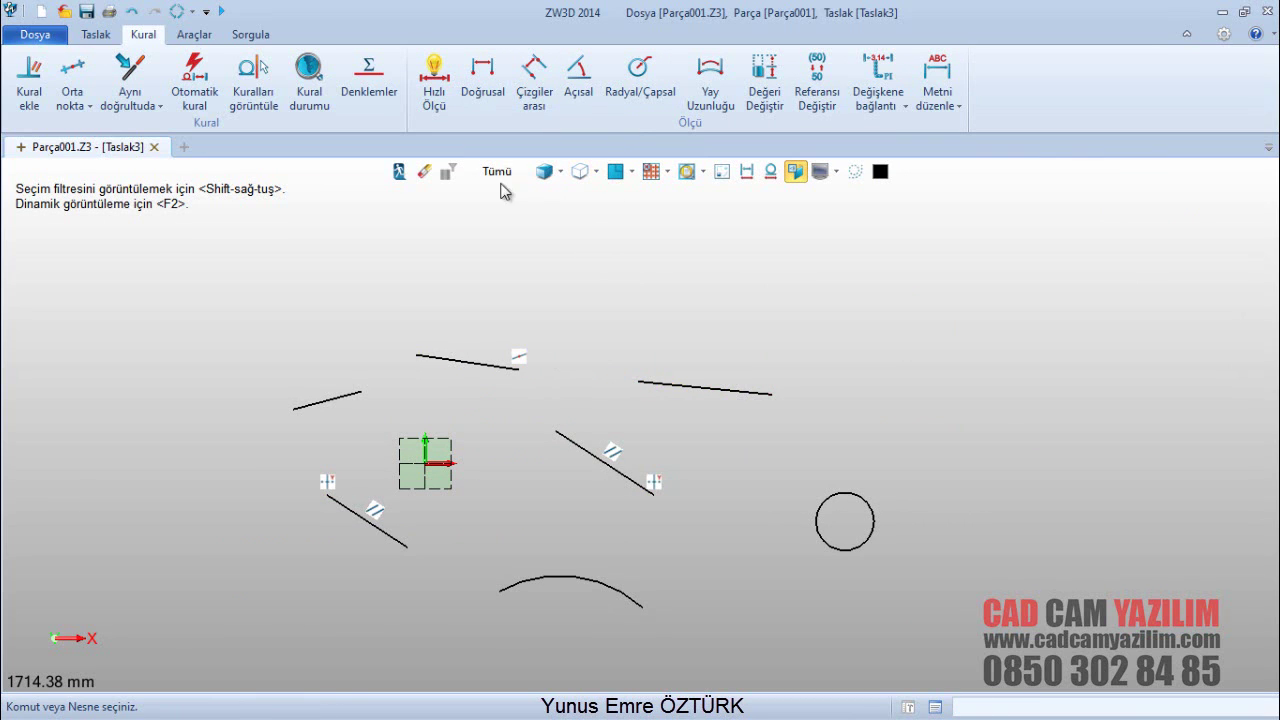
Step: Dimension the distance from the upper-right line to the steeper line's upper endpoint, placed above the circle, keeping the proposed value
left_click(541, 90)
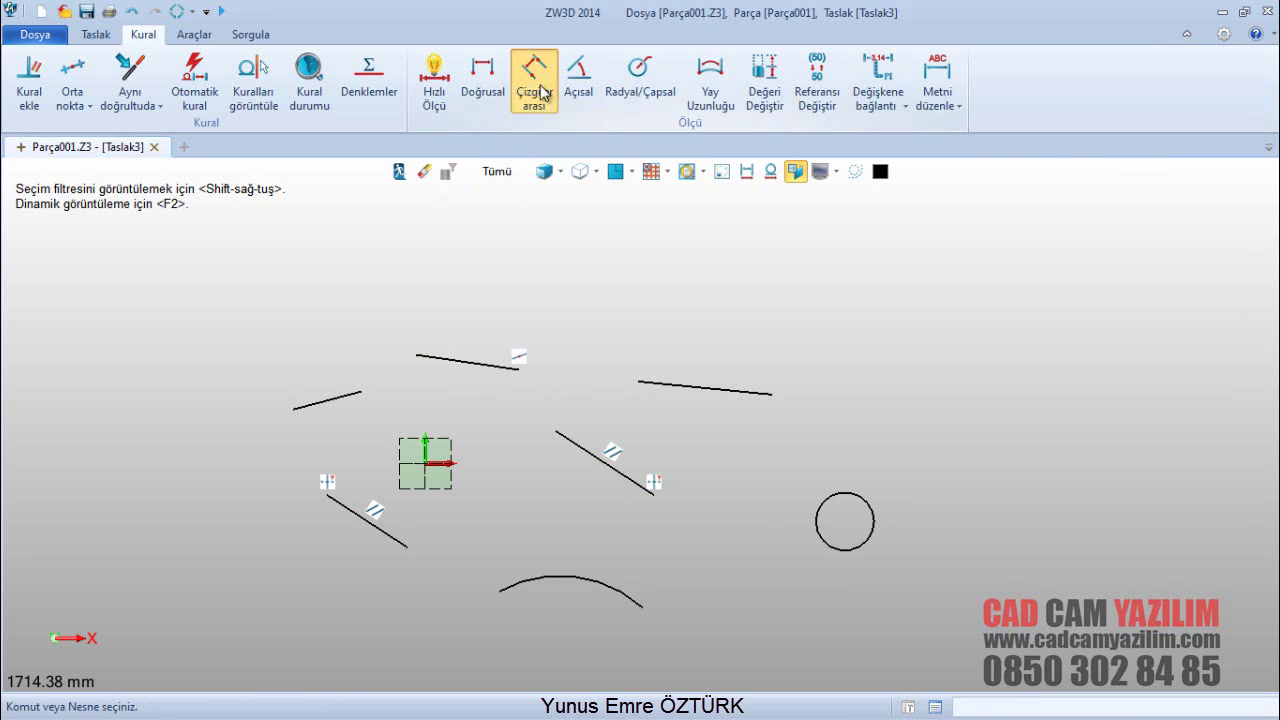
left_click(696, 393)
left_click(609, 470)
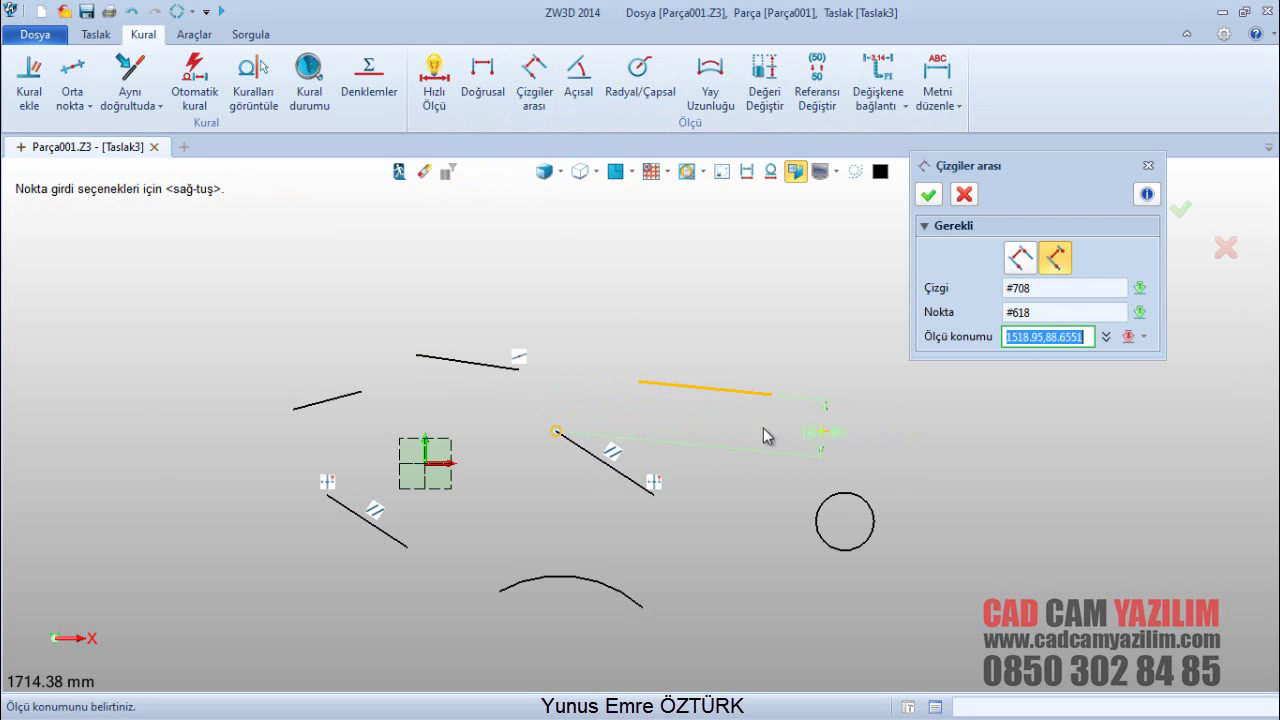
left_click(843, 447)
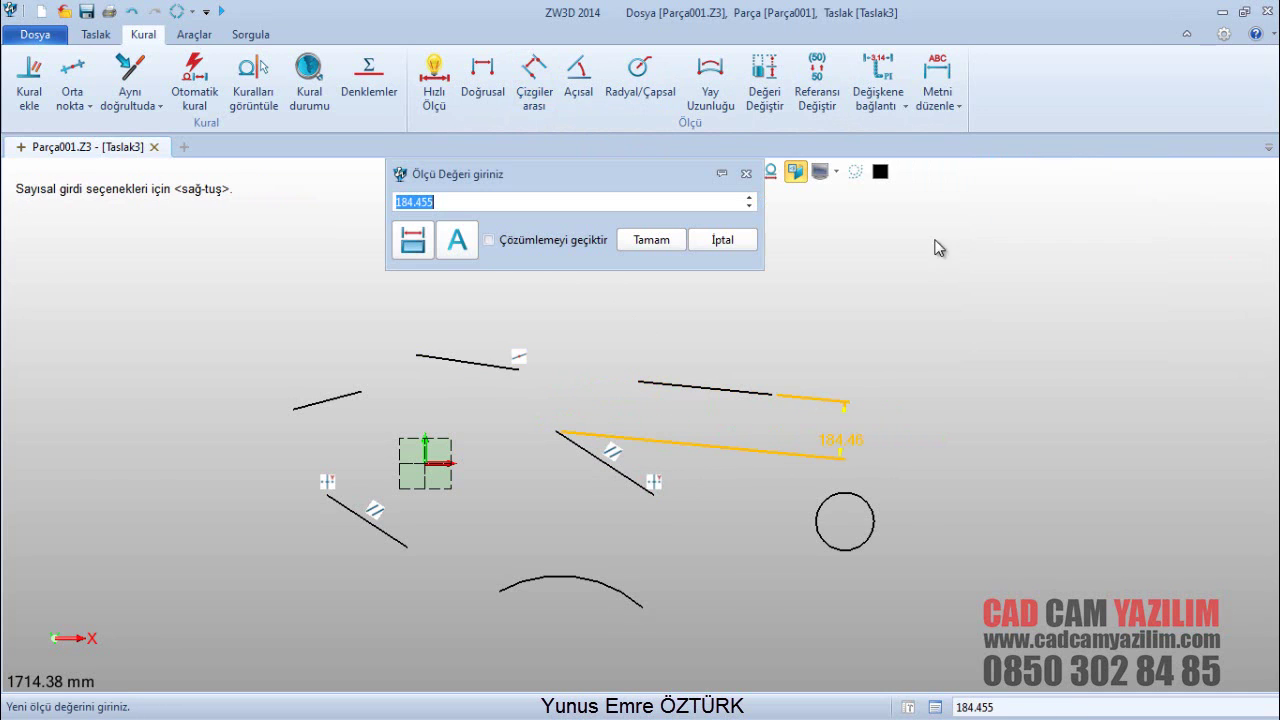
left_click(652, 240)
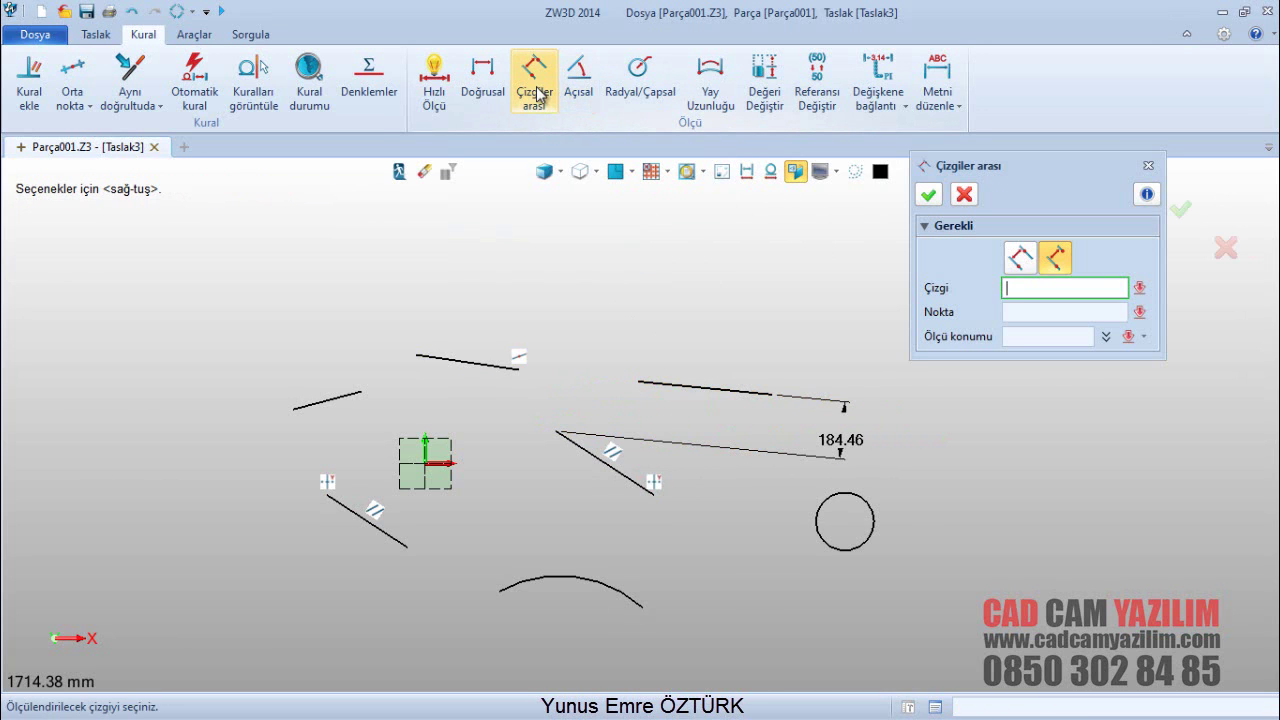
left_click(467, 362)
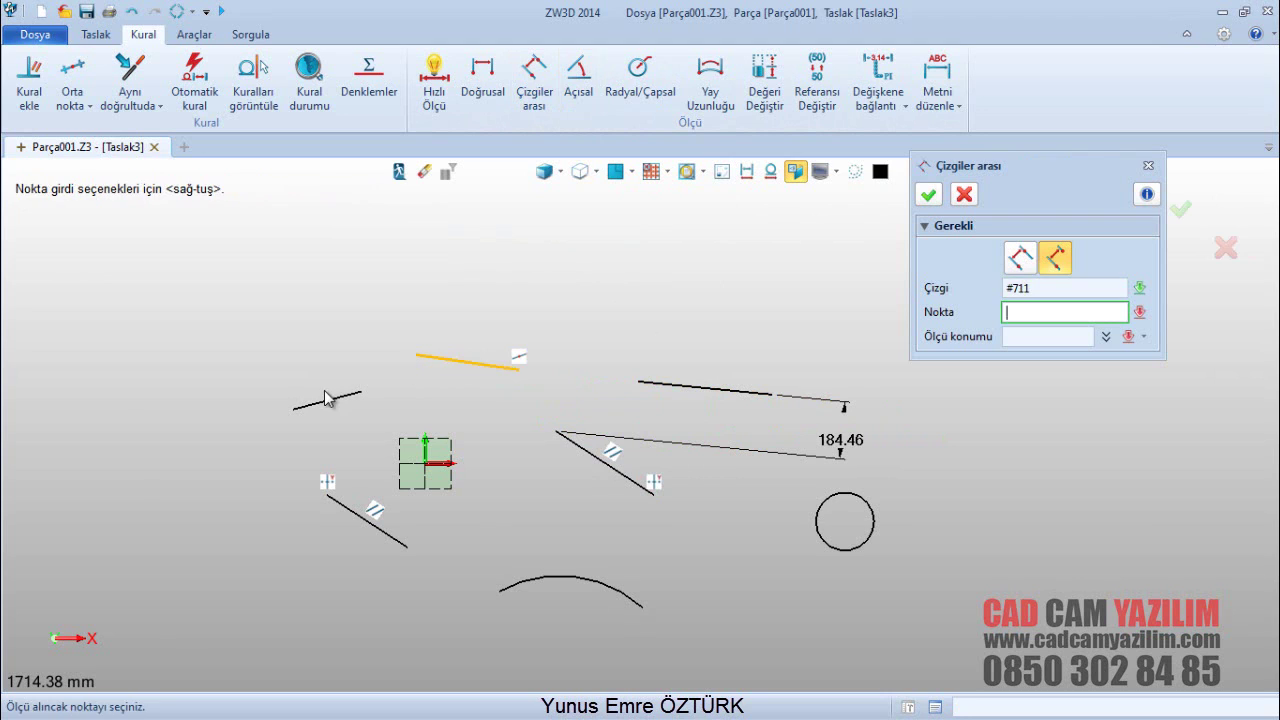
left_click(1035, 260)
left_click(371, 527)
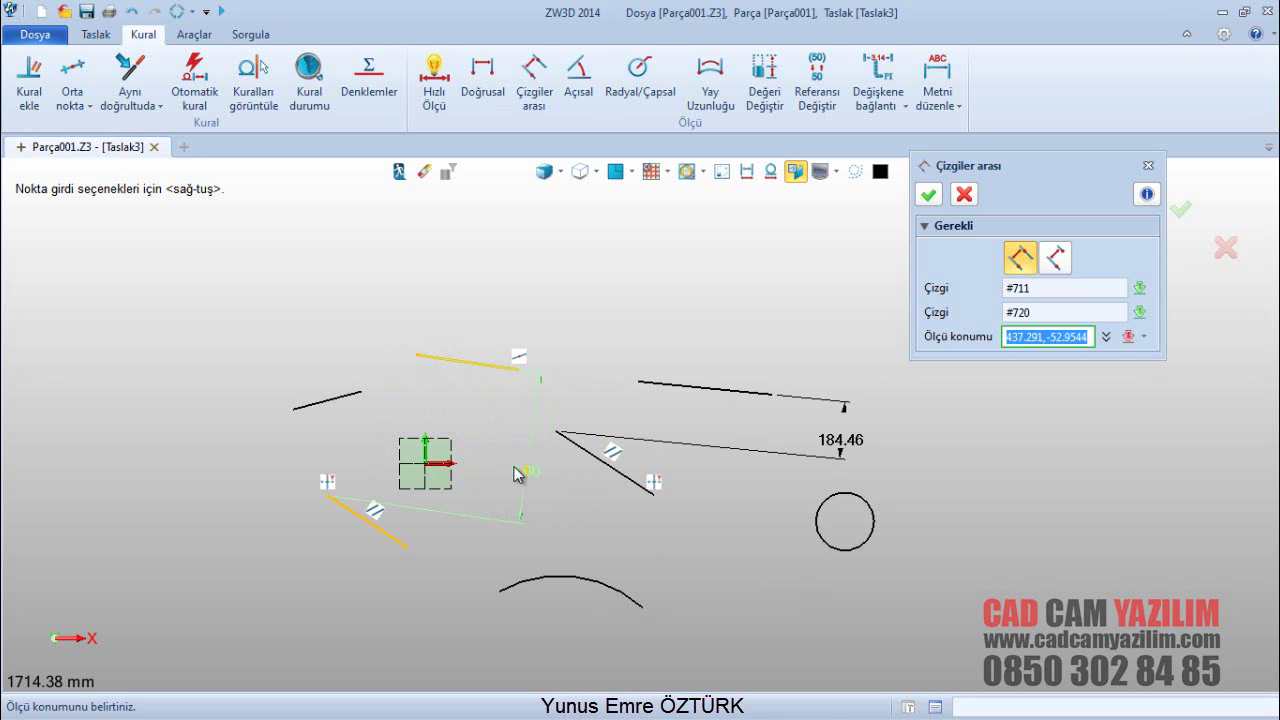
key("Escape")
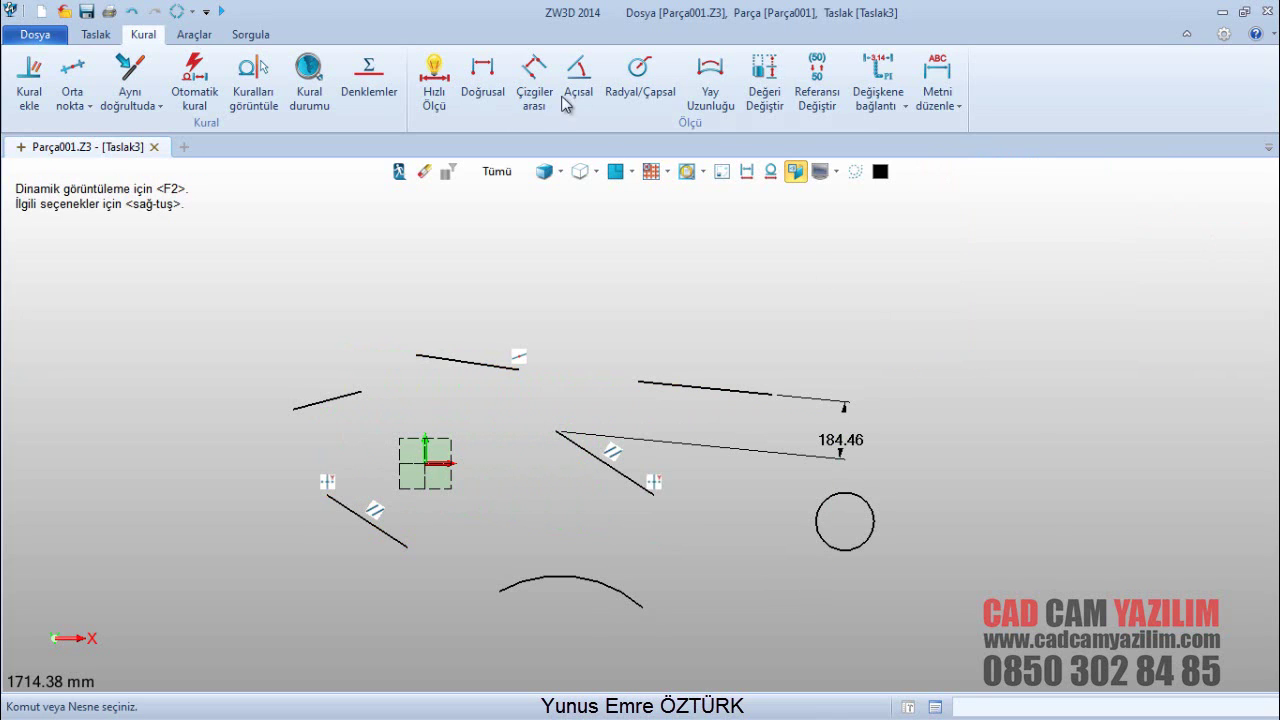
left_click(434, 88)
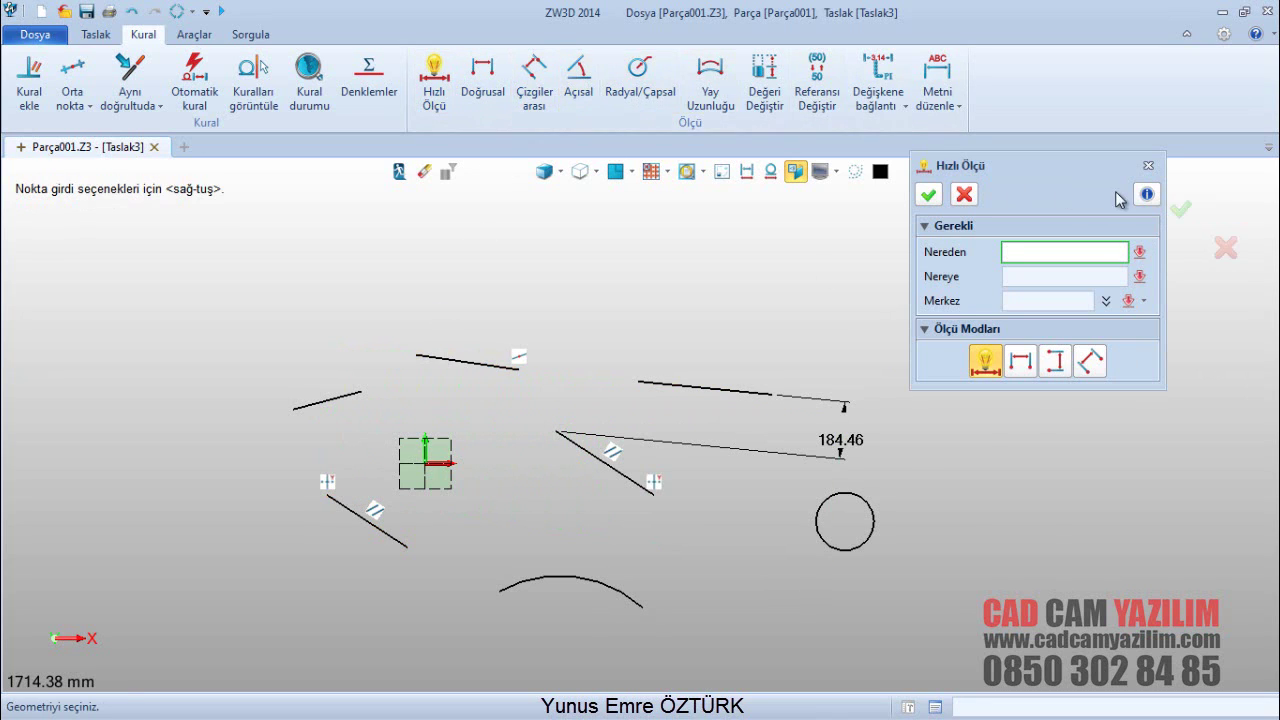
left_click(964, 194)
Step: Dimension the distance between the line above the origin and the lower-left line, placed to their left, keeping the proposed value
left_click(518, 103)
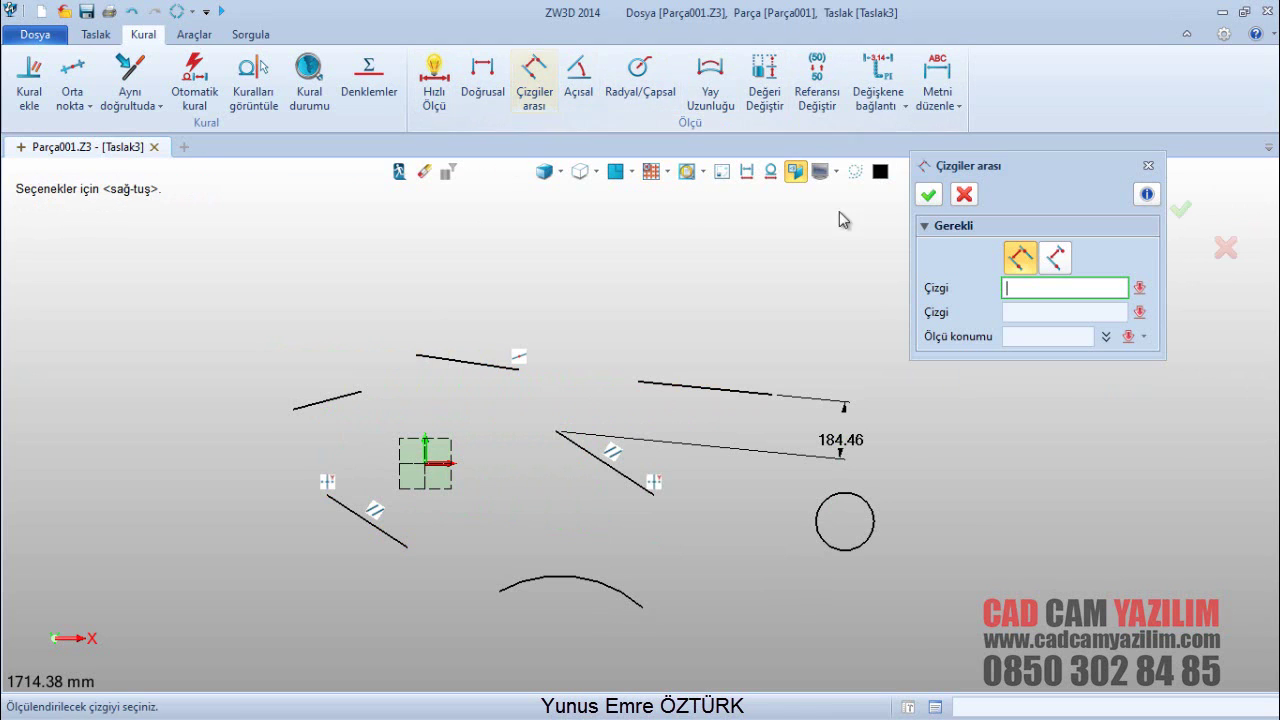
left_click(472, 366)
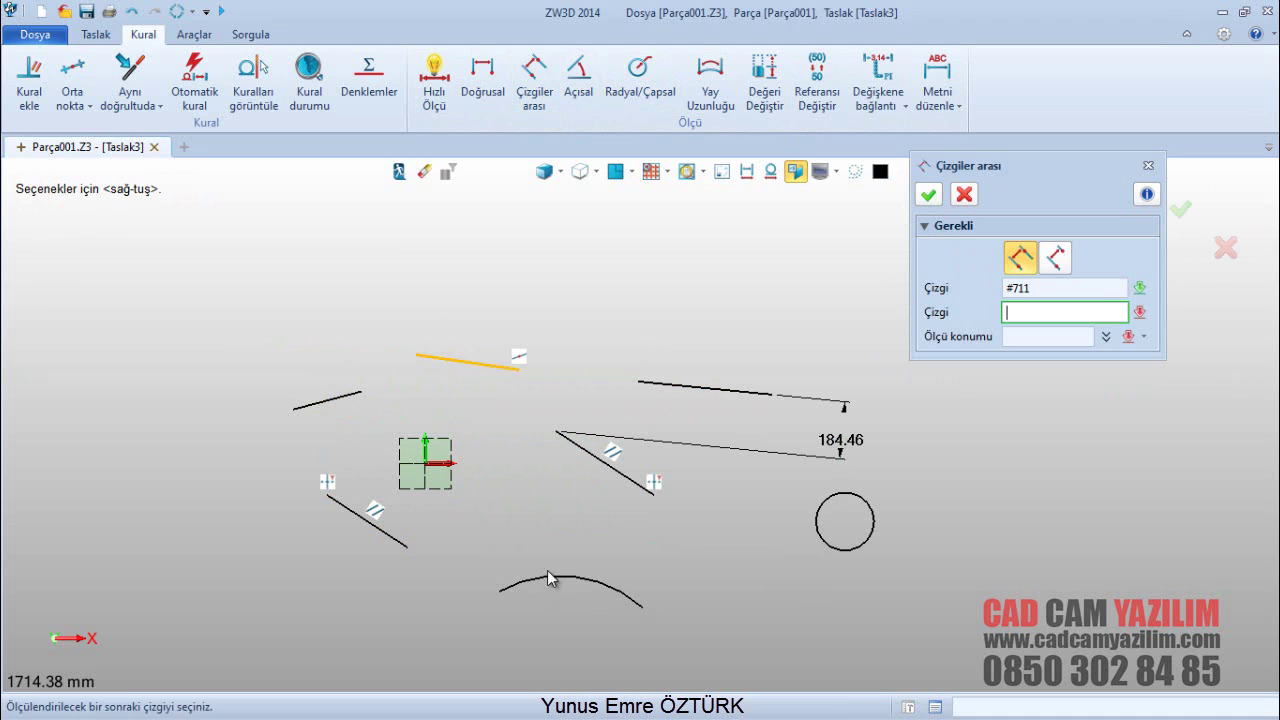
left_click(372, 512)
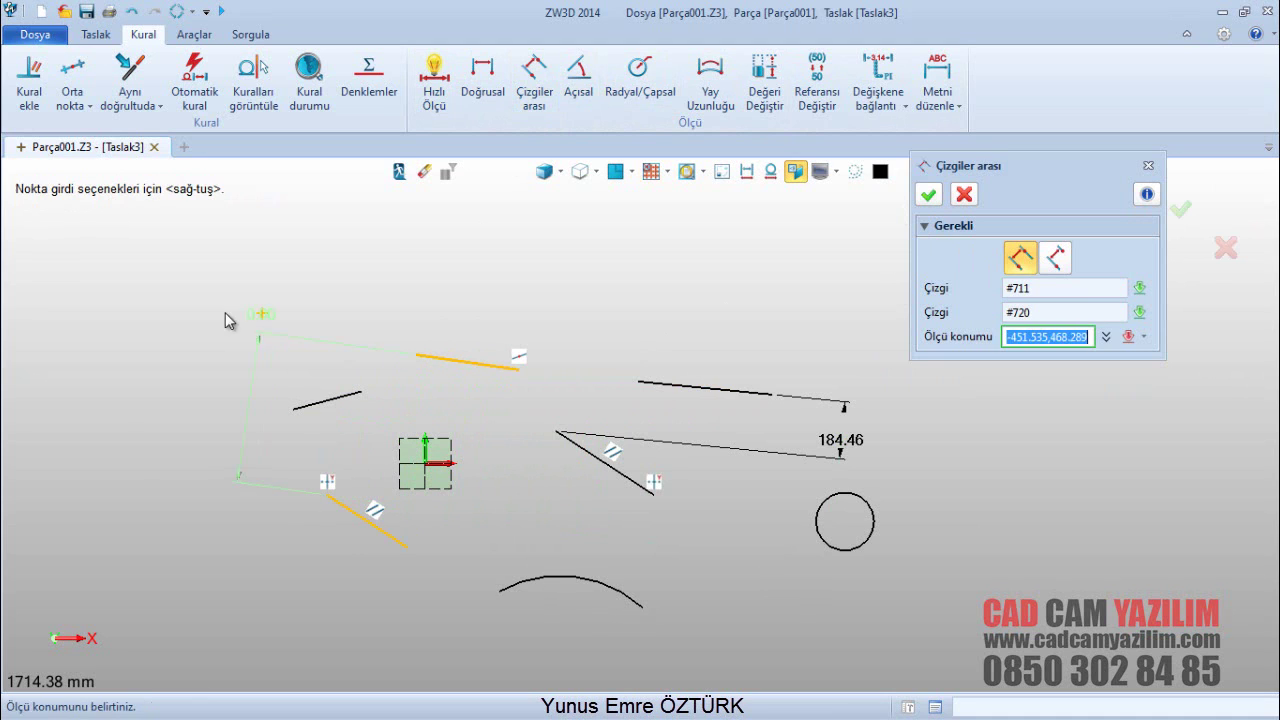
left_click(225, 372)
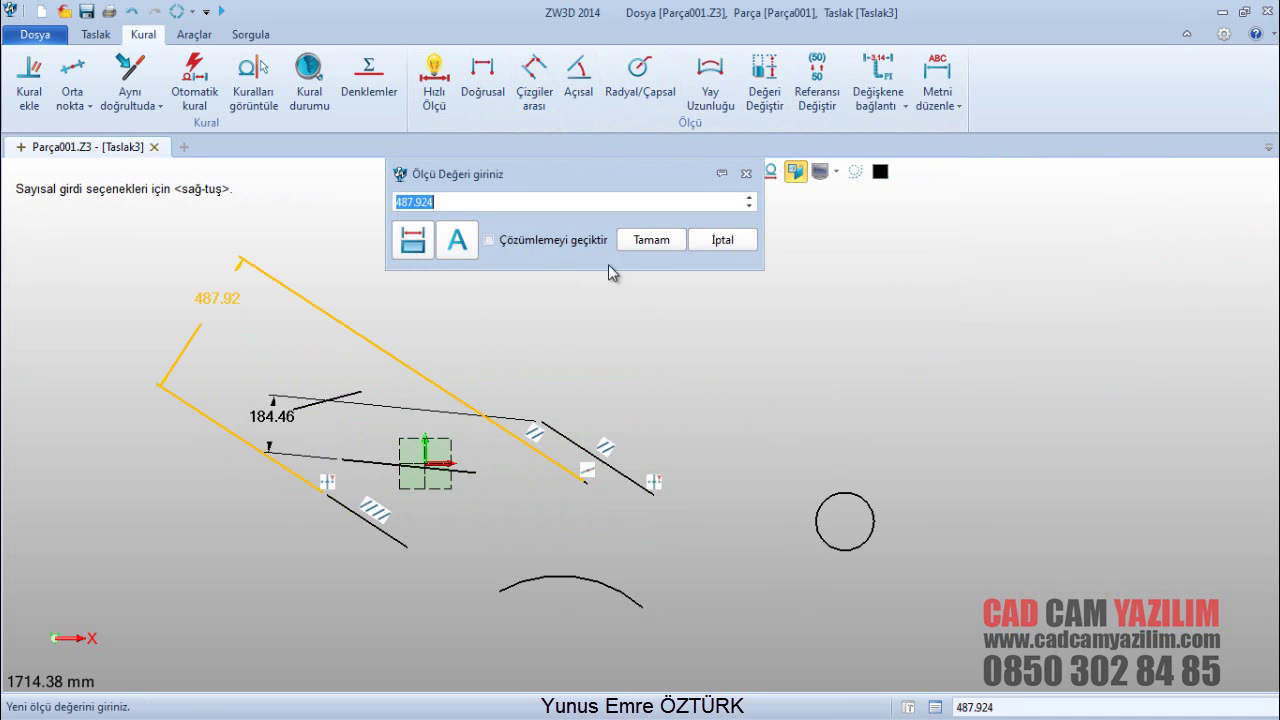
left_click(651, 240)
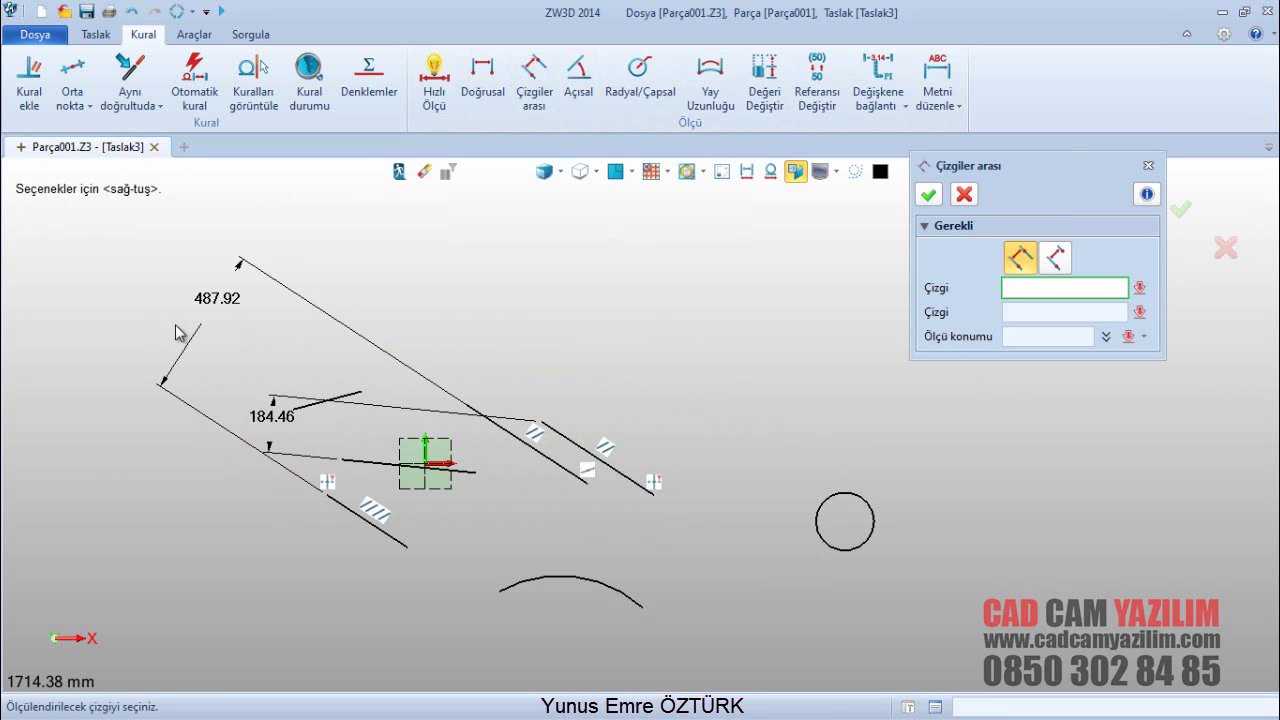
left_click(964, 195)
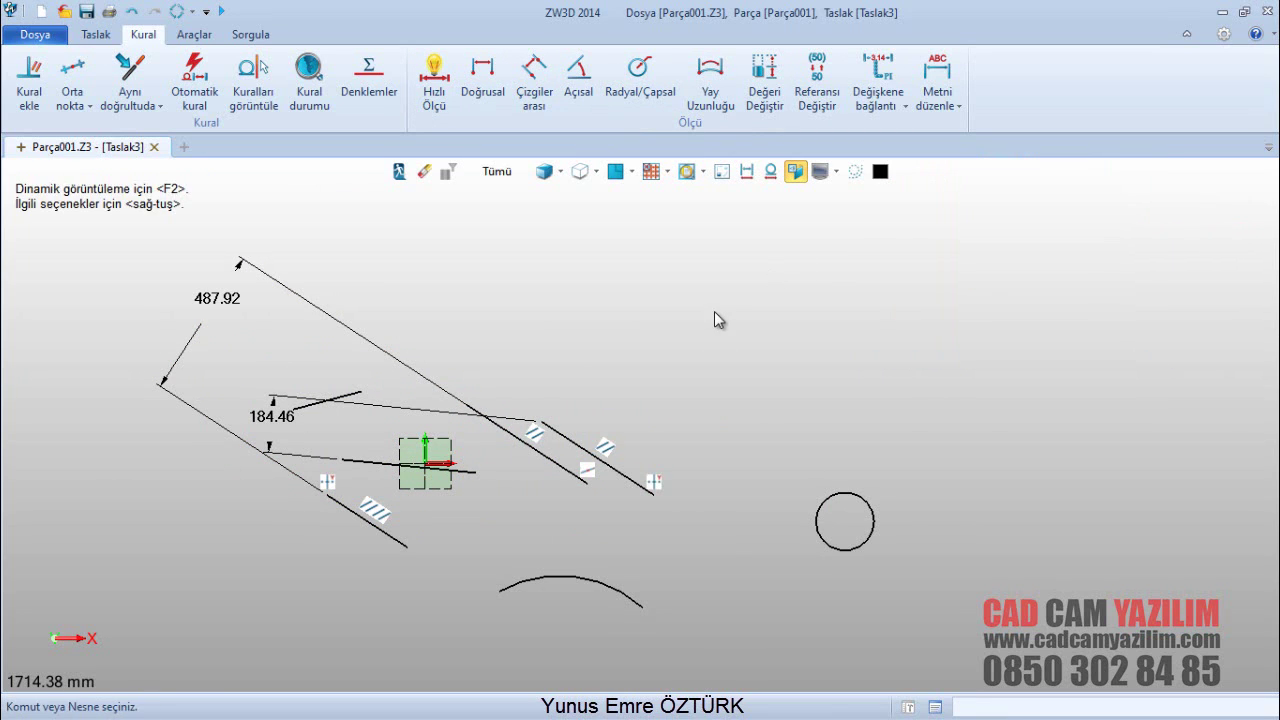
Step: Reposition the 184.46 dimension's text above and to the right of the two neighbouring parallel lines
mouse_move(516, 289)
middle_mouse_down()
mouse_move(497, 297)
mouse_move(595, 280)
middle_mouse_up()
scroll(490, 310, "down", 2)
scroll(588, 286, "up", 1)
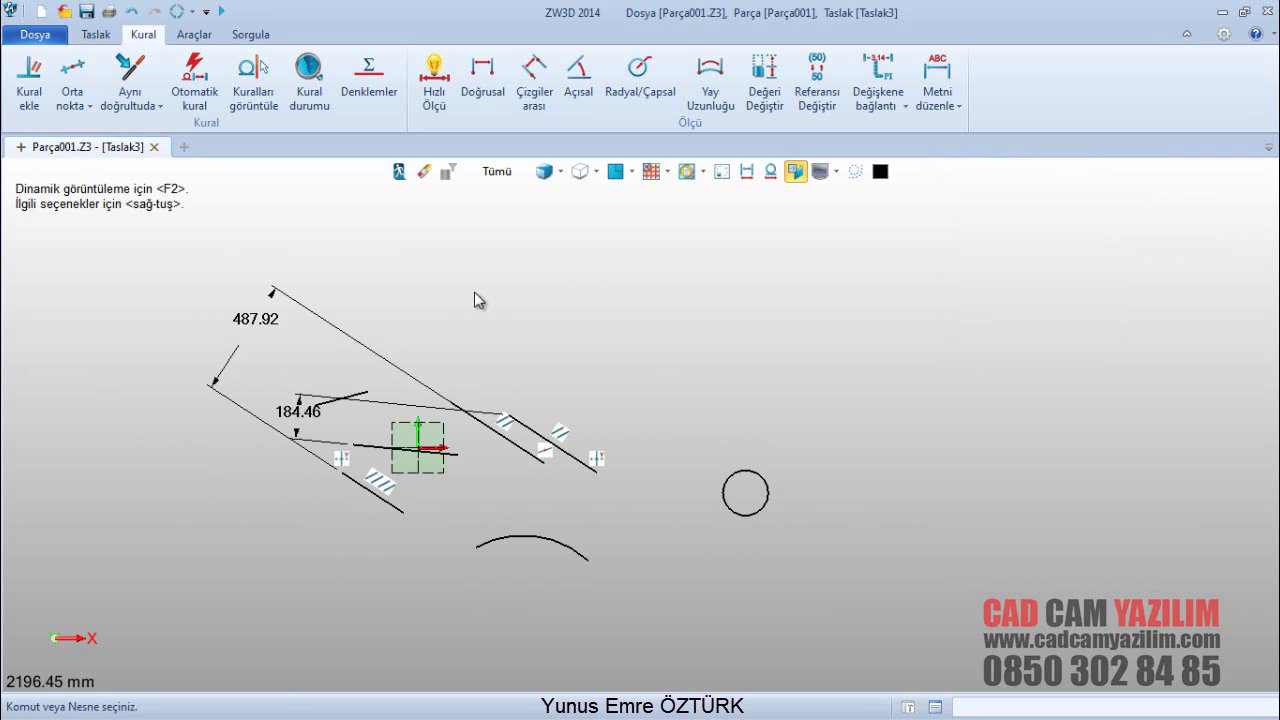
middle_click_drag(474, 300, 494, 294)
double_click(309, 405)
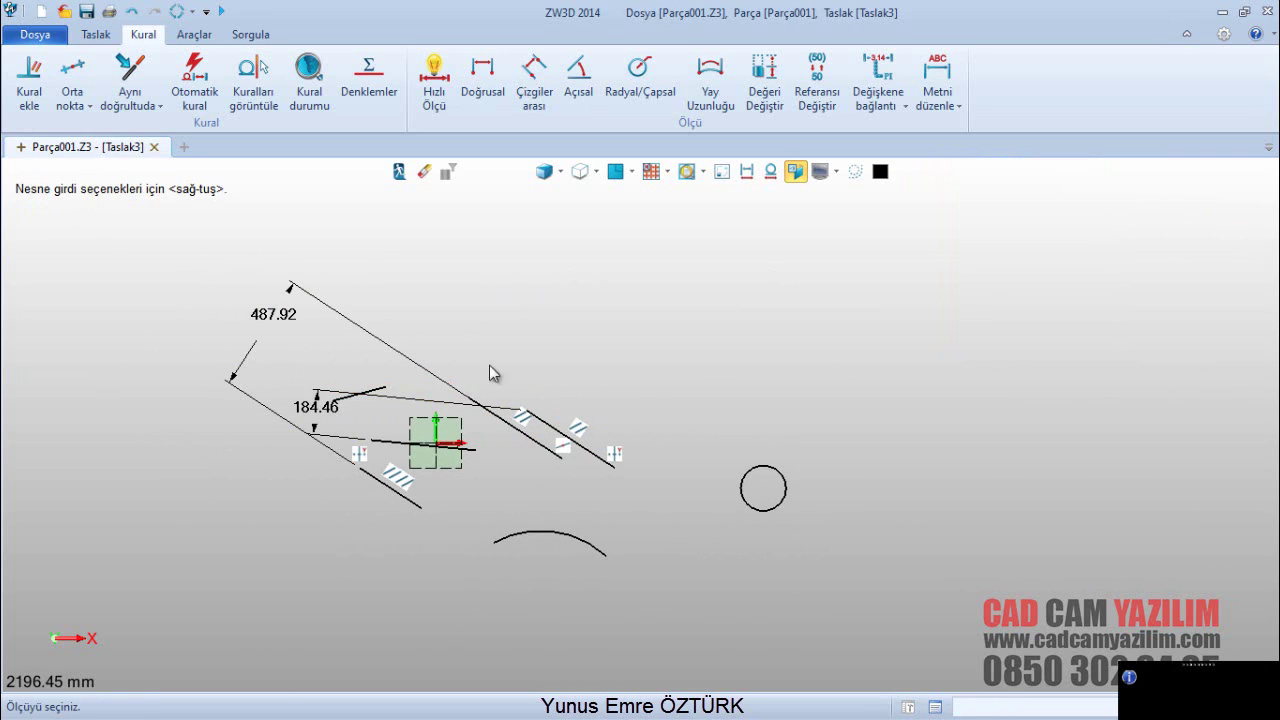
left_click(313, 411)
key("Escape")
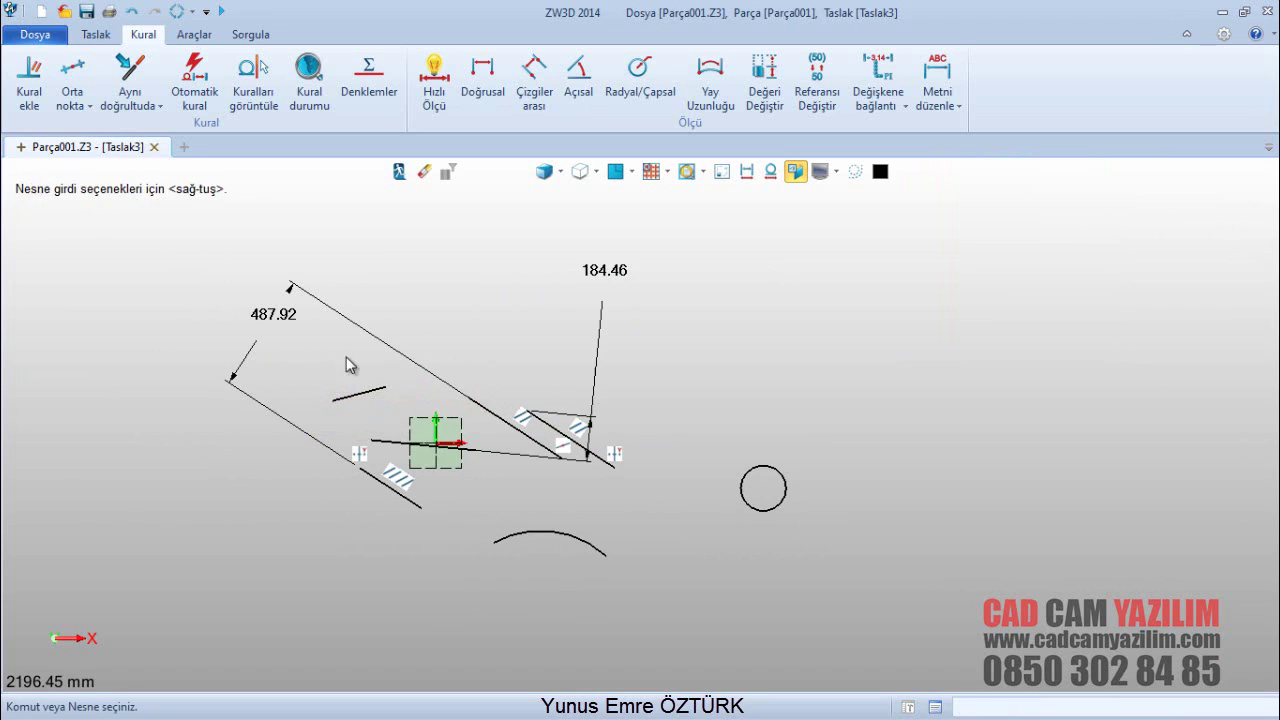
Step: Add a two-line angular dimension between the short upper-left line and the line through the origin, placed between them, keeping the proposed value
left_click(577, 94)
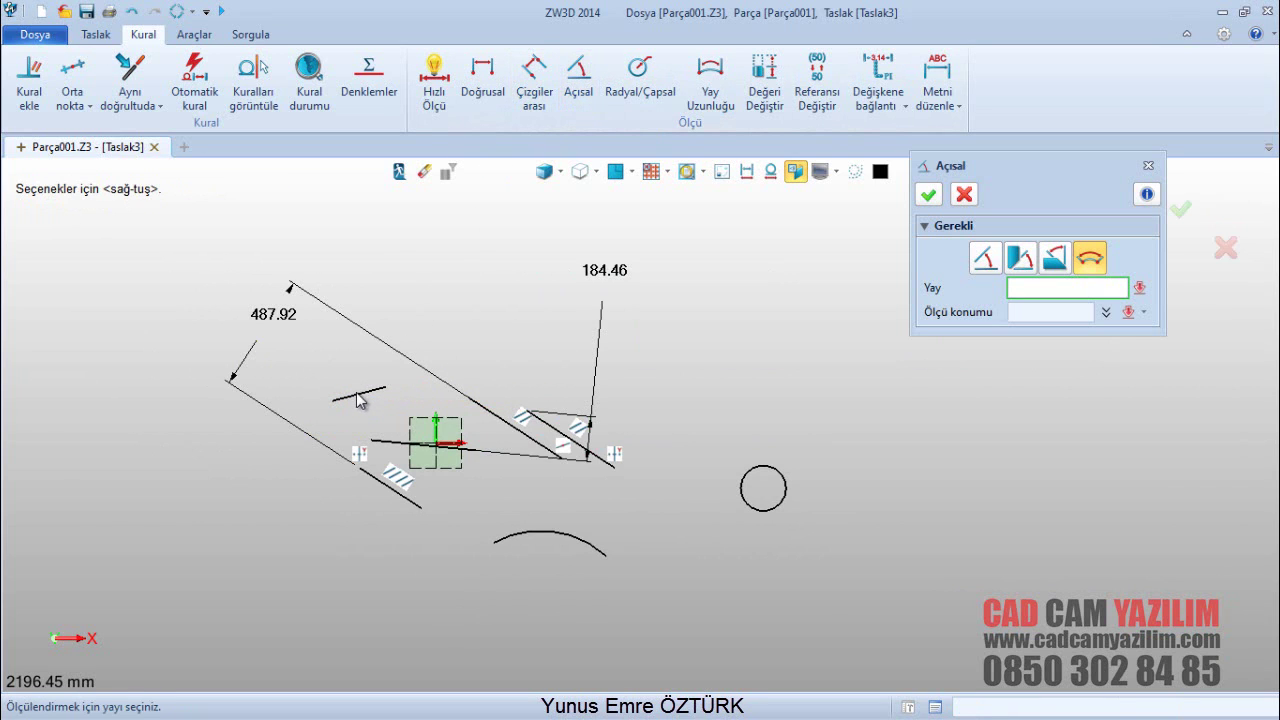
left_click(986, 258)
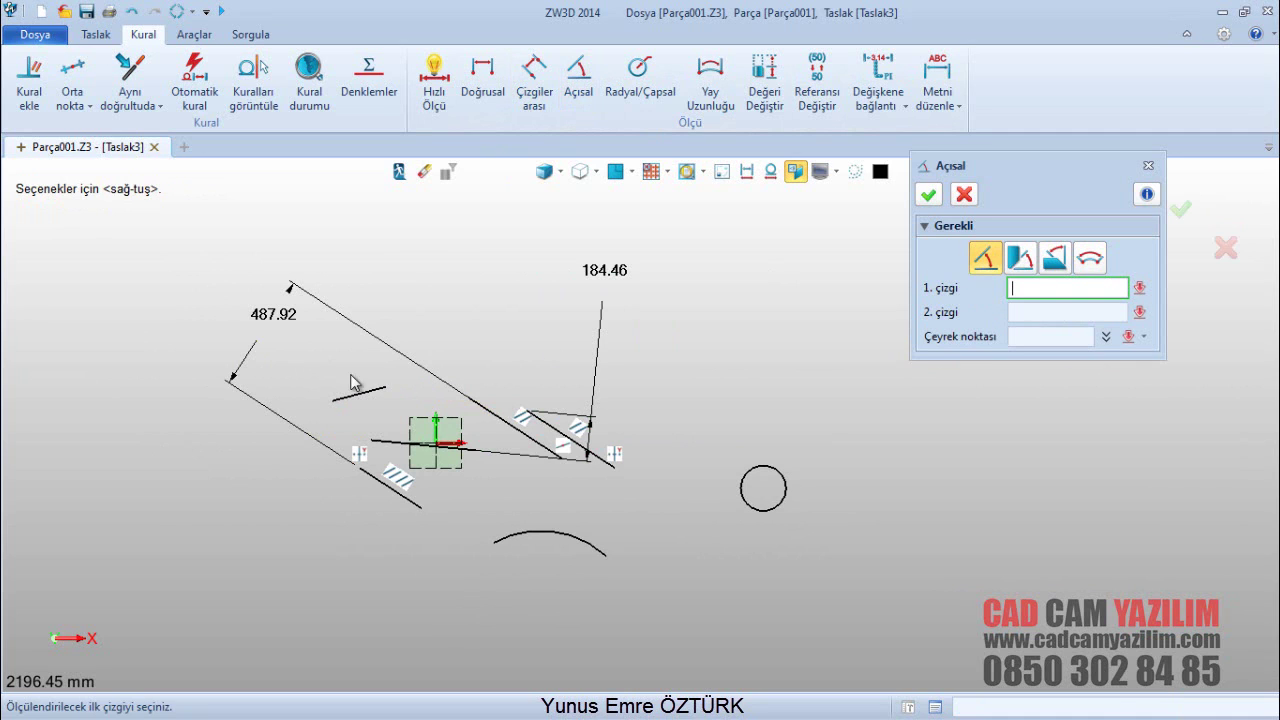
left_click(350, 403)
scroll(380, 412, "up", 3)
left_click(380, 412)
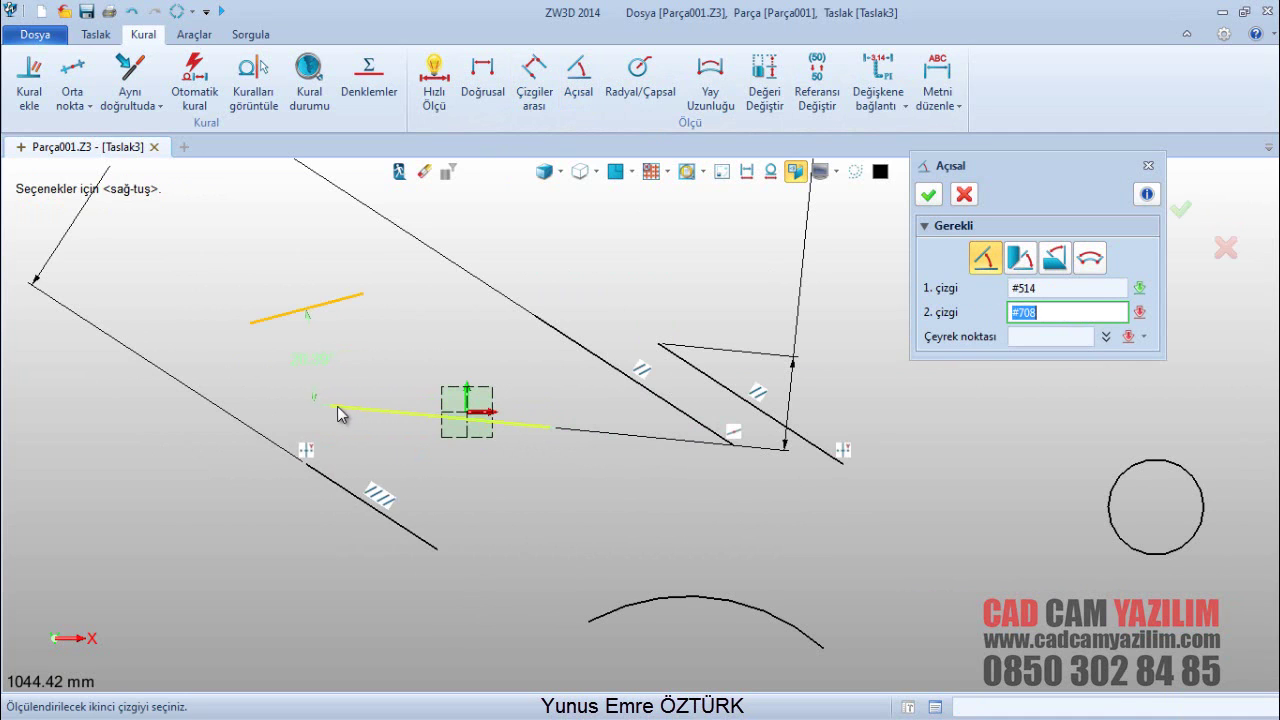
left_click(395, 419)
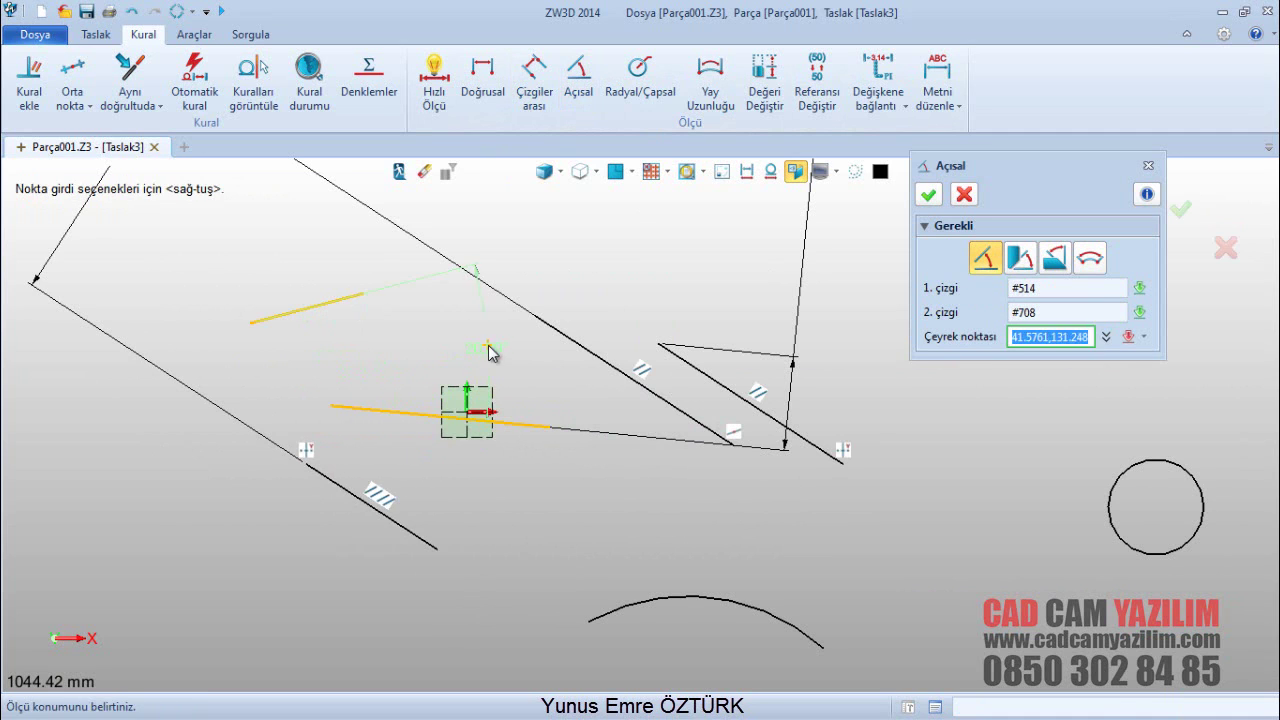
left_click(428, 362)
left_click(651, 240)
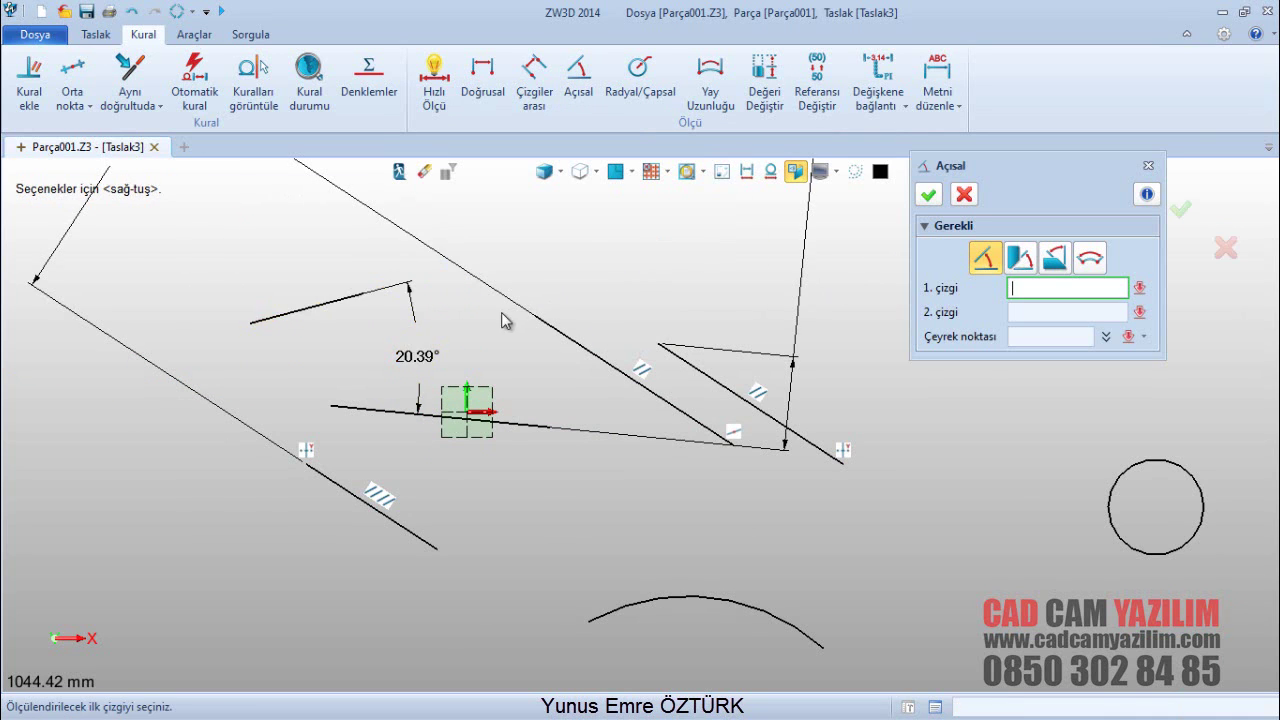
scroll(489, 241, "down", 2)
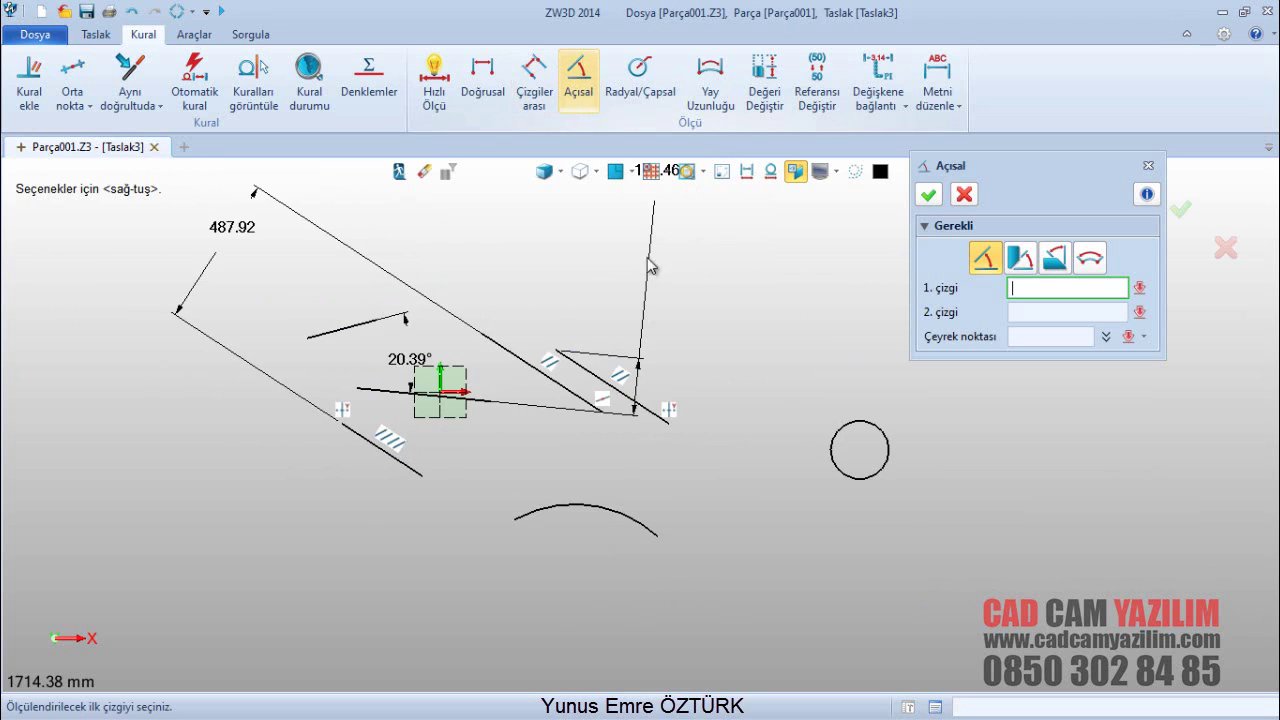
scroll(346, 246, "down", 2)
left_click(964, 200)
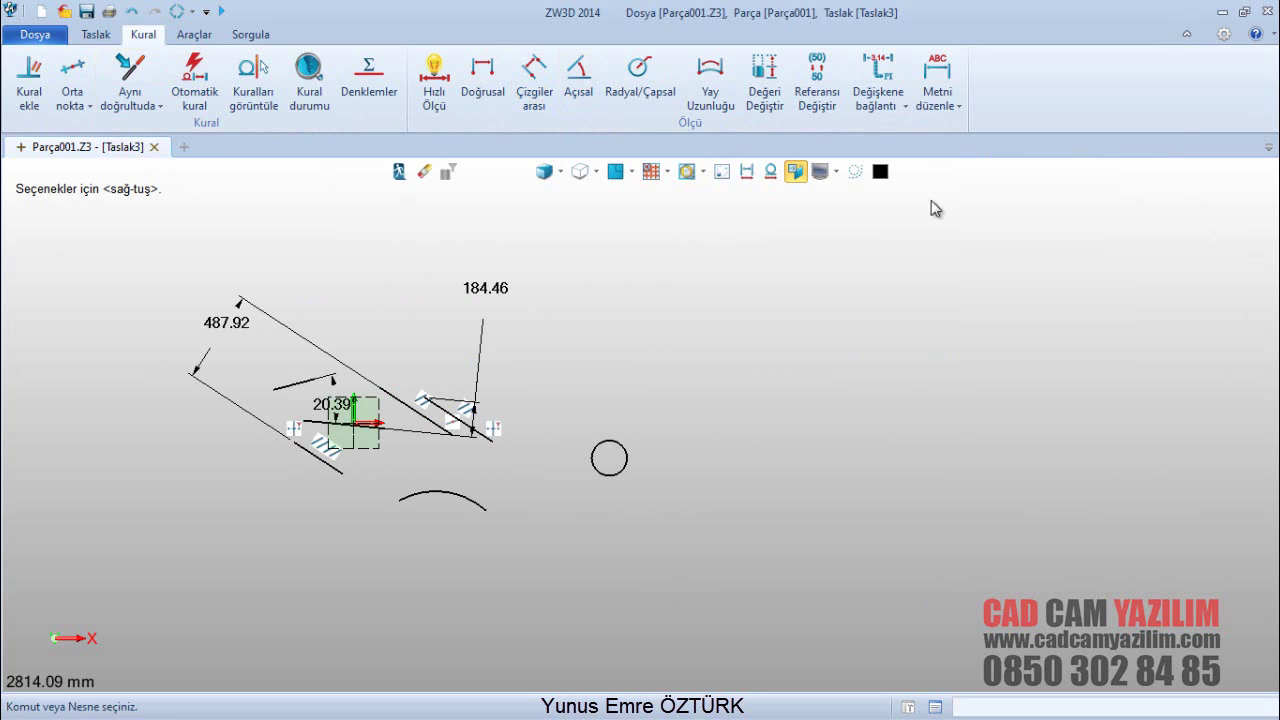
Step: Delete the 184.46, 487.92 and 20.39° dimensions from the sketch
left_click(482, 325)
left_click(294, 329)
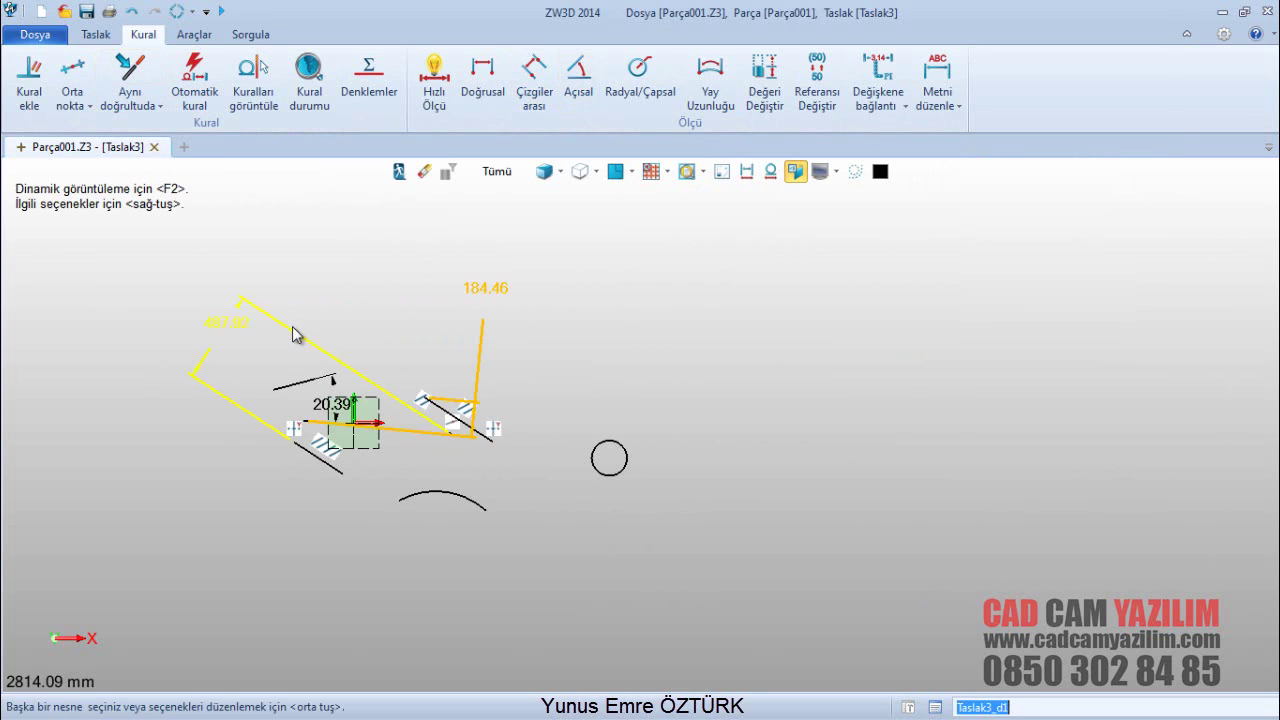
left_click(424, 171)
Step: Delete all the geometric constraints attached to the three inclined lines
scroll(370, 427, "up", 3)
left_click(270, 495)
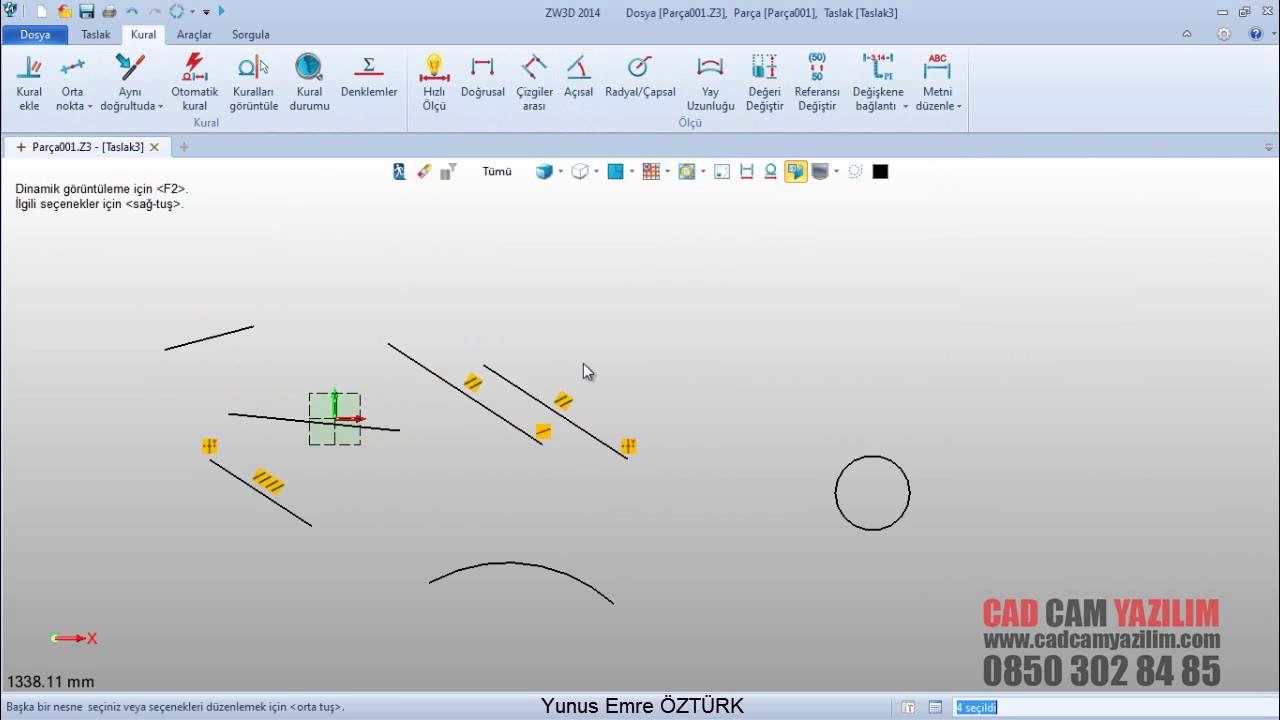
scroll(583, 363, "down", 3)
mouse_move(536, 329)
middle_mouse_down()
mouse_move(501, 389)
mouse_move(496, 298)
middle_mouse_up()
left_click(427, 175)
scroll(502, 364, "up", 1)
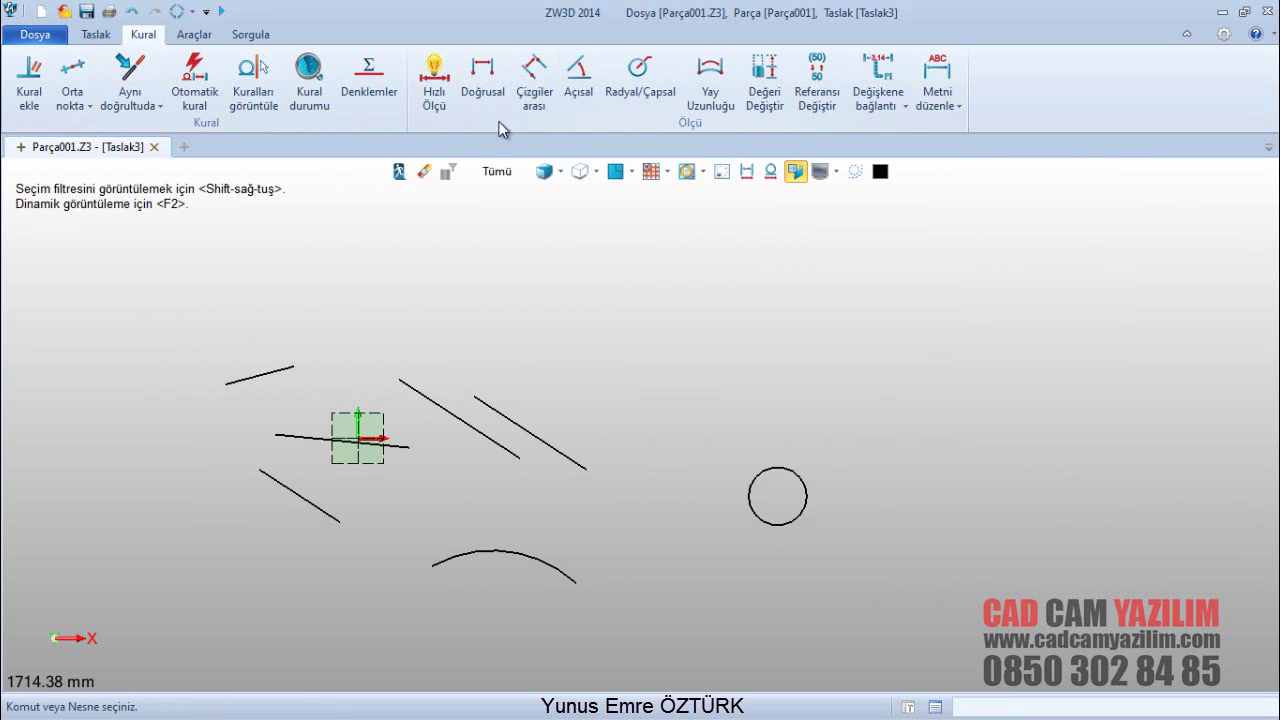
Step: Dimension the horizontal angle of the inclined line nearest the origin on its right, placed above it, and set it to 150°
left_click(578, 80)
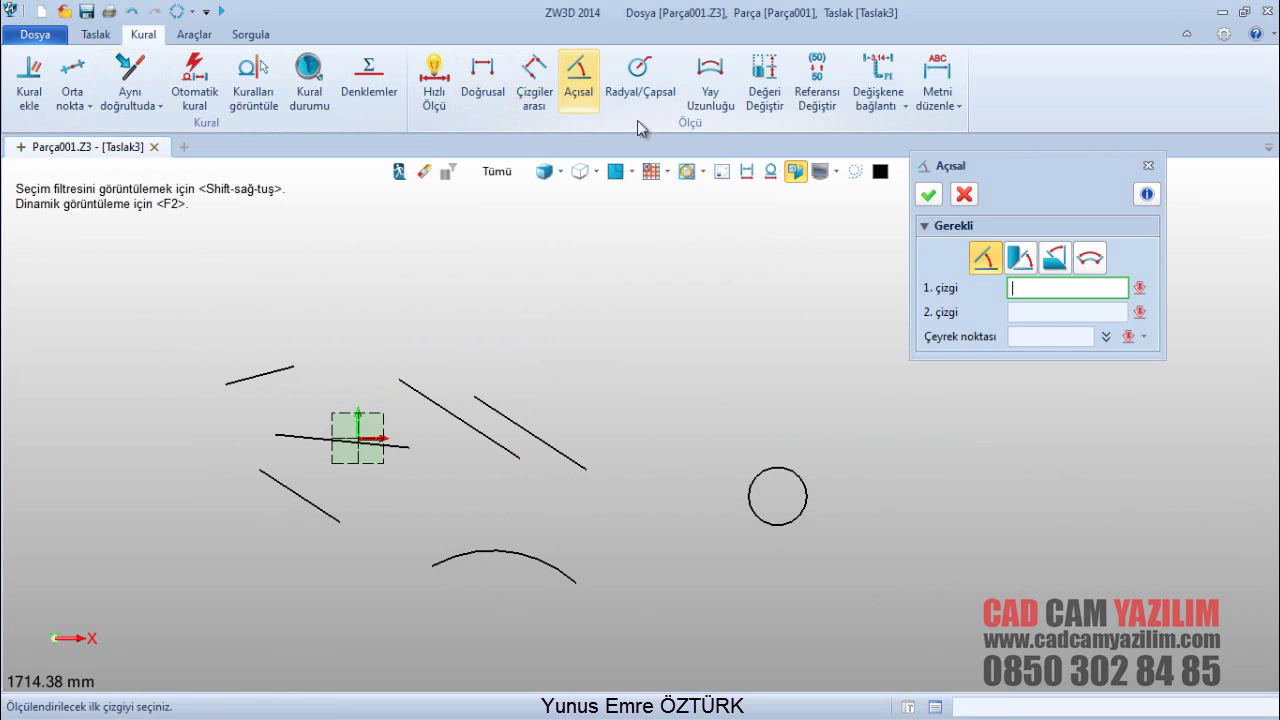
left_click(509, 428)
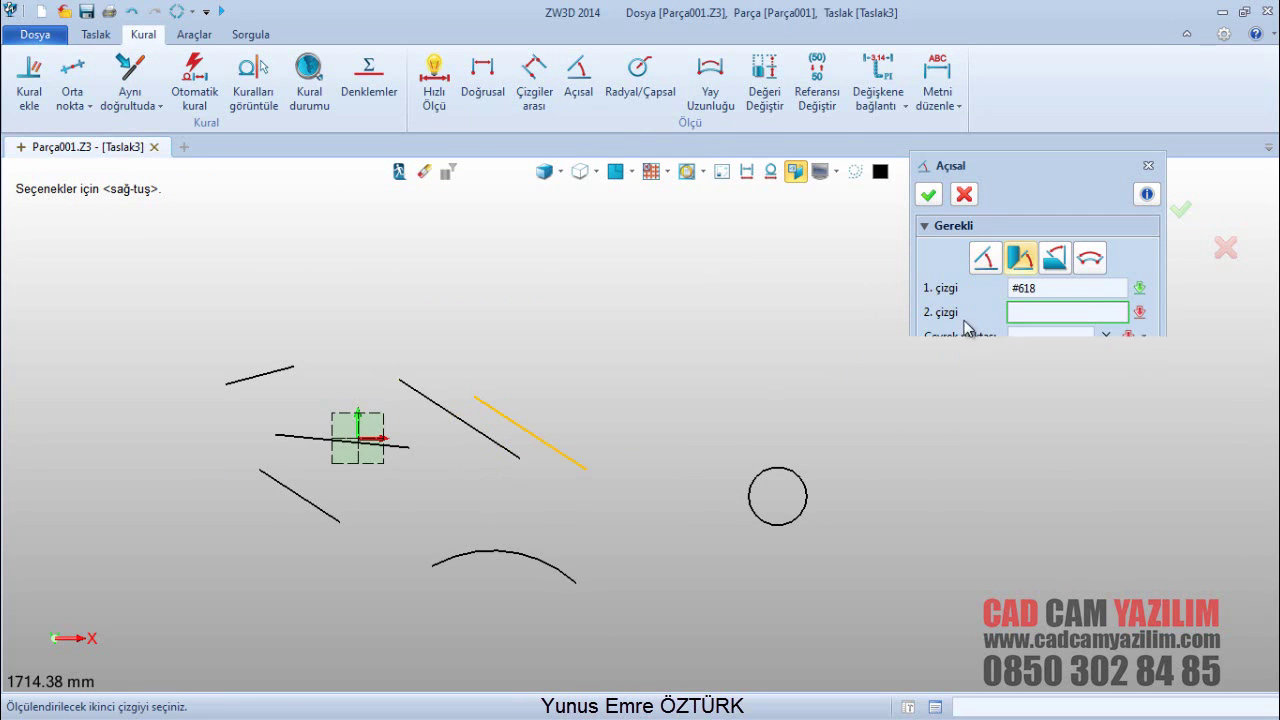
left_click(519, 463)
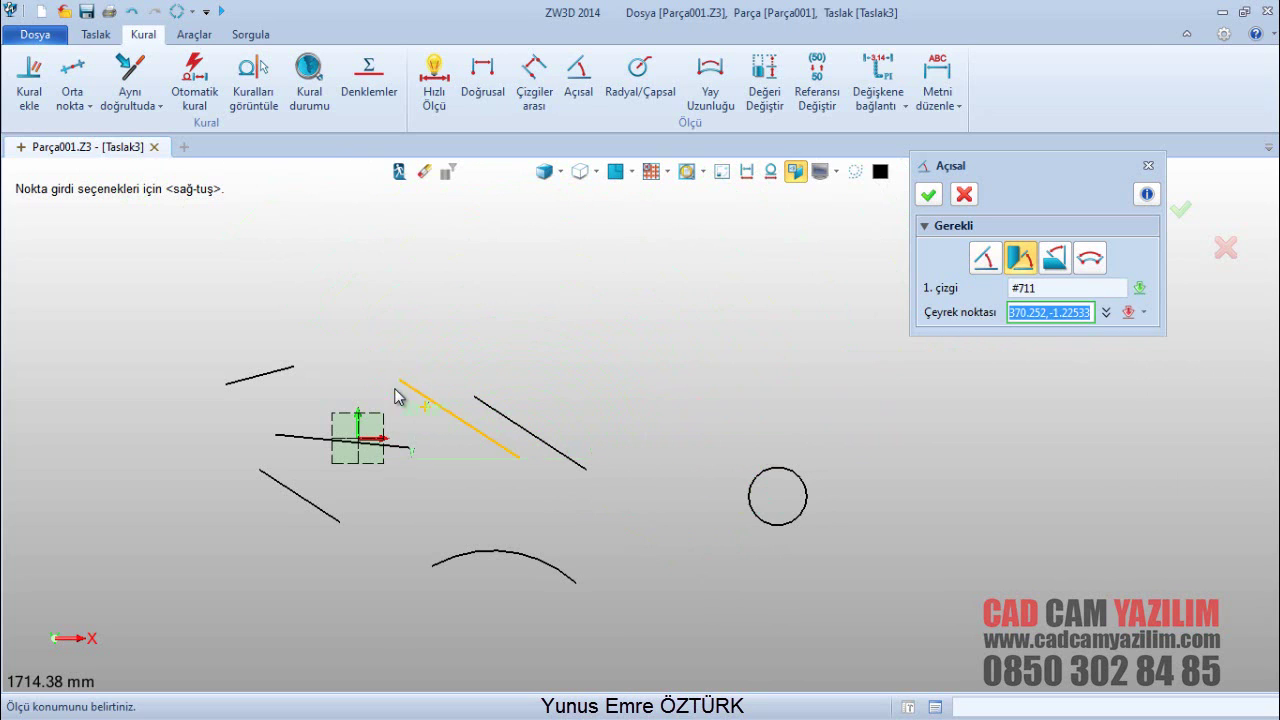
left_click(520, 345)
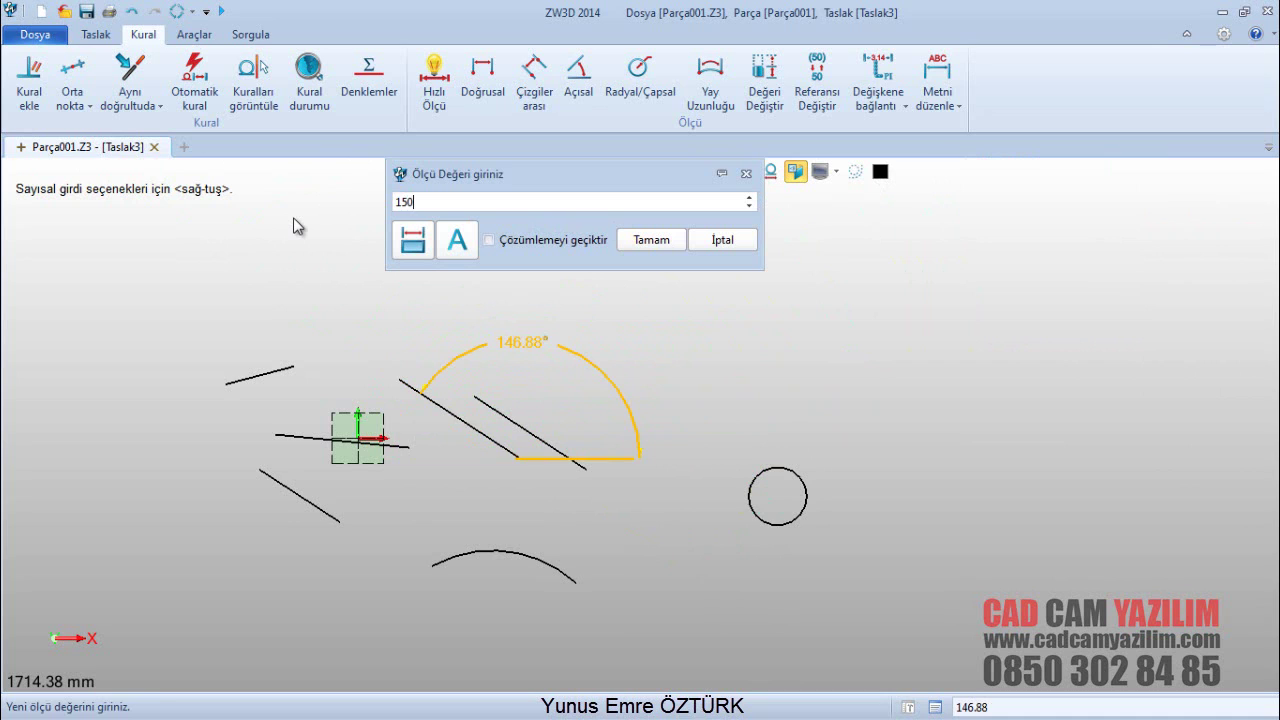
key("Return")
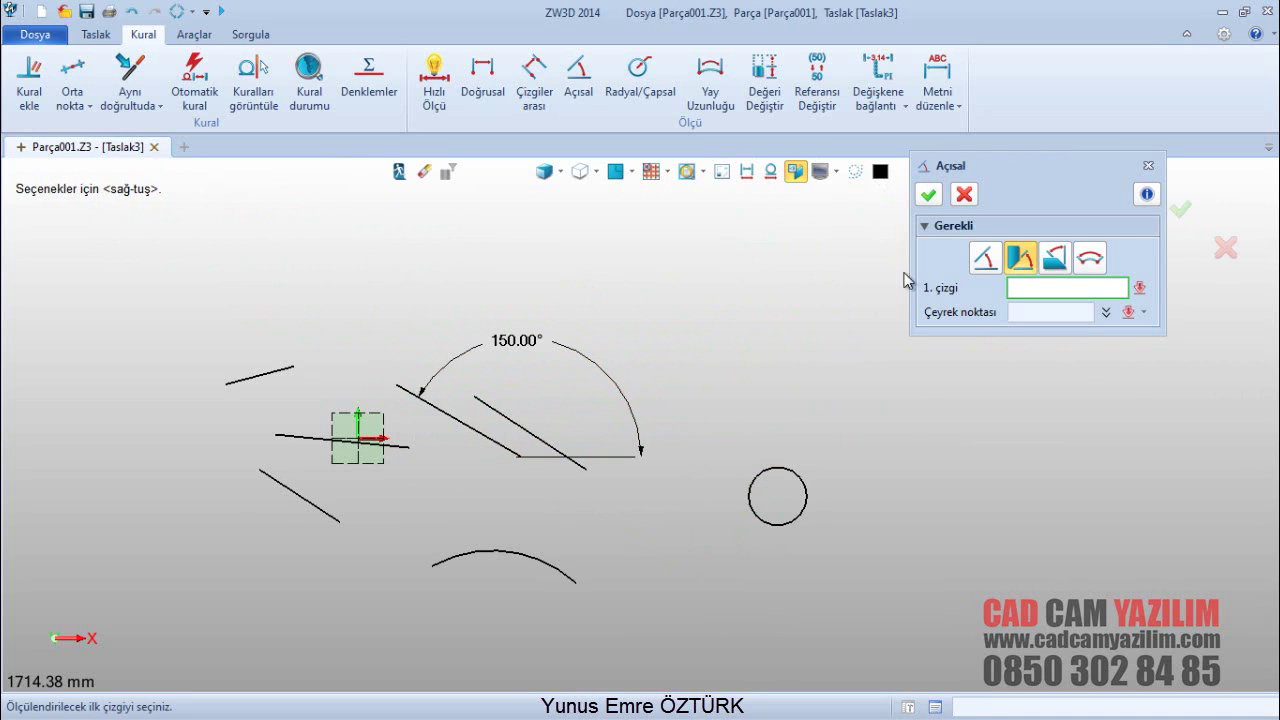
left_click(928, 194)
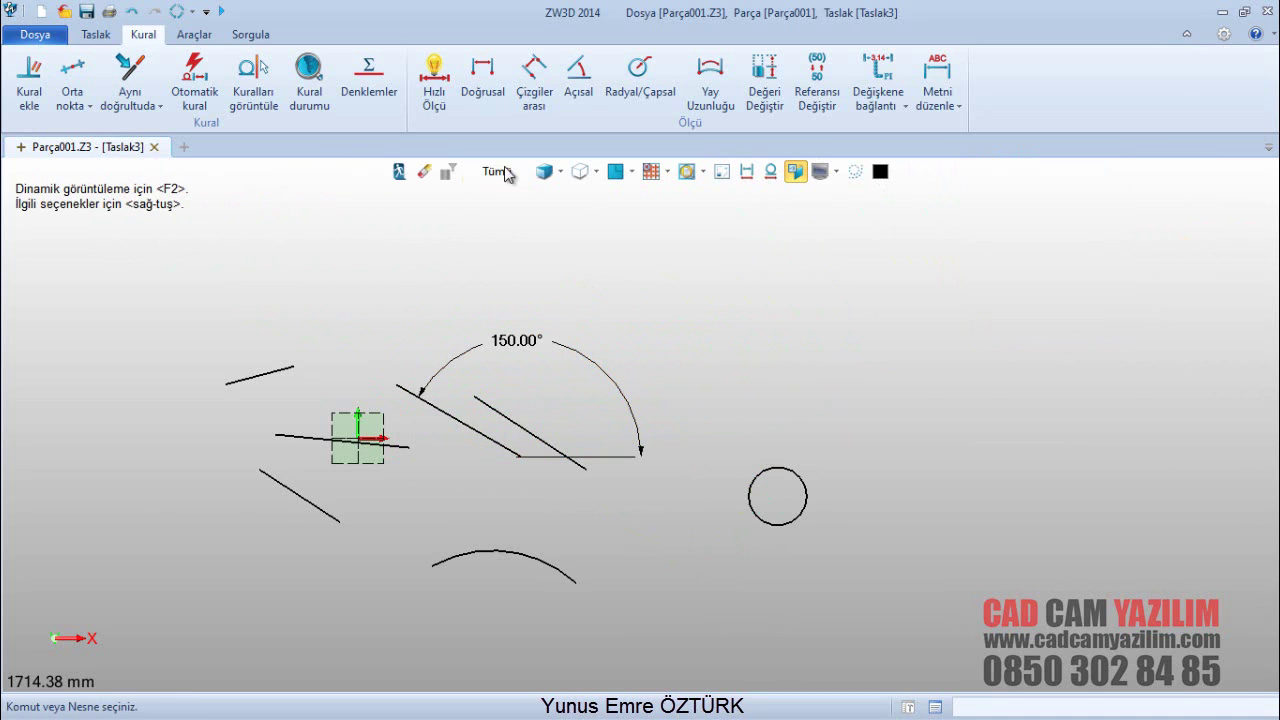
Step: Dimension the vertical angle of the lower-left line, placed below it, and set it to 125°
left_click(579, 82)
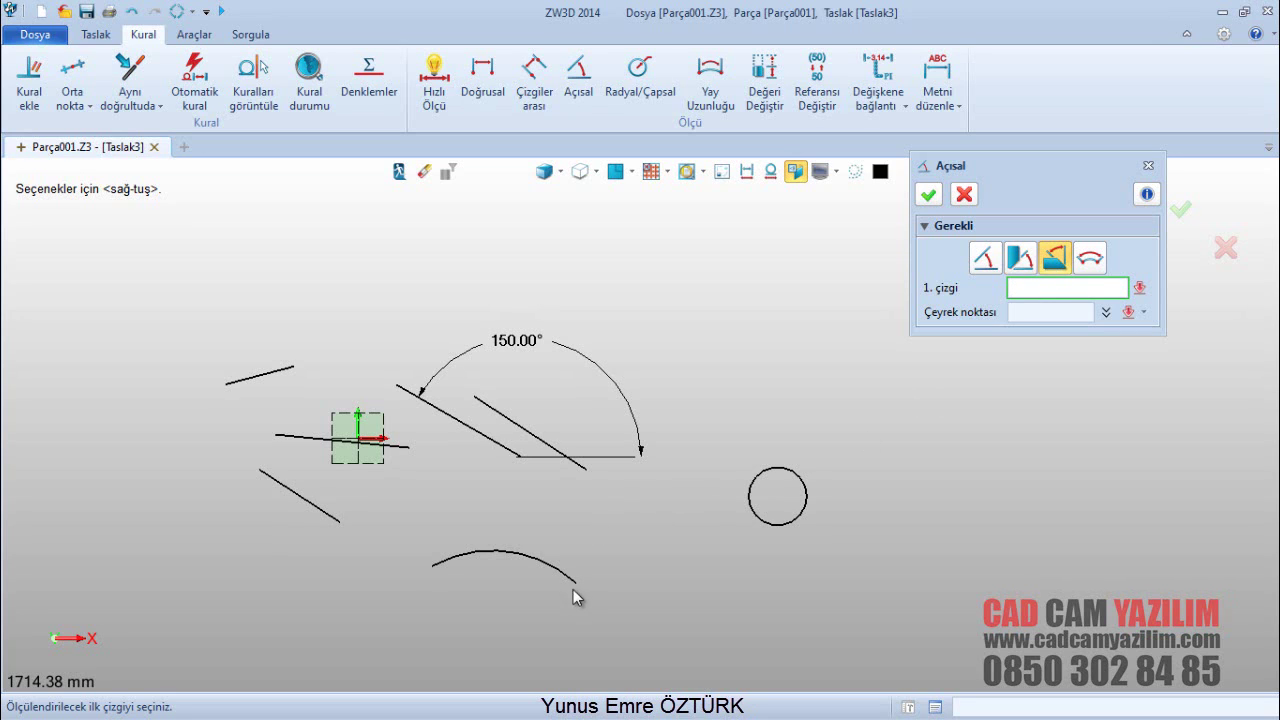
left_click(315, 505)
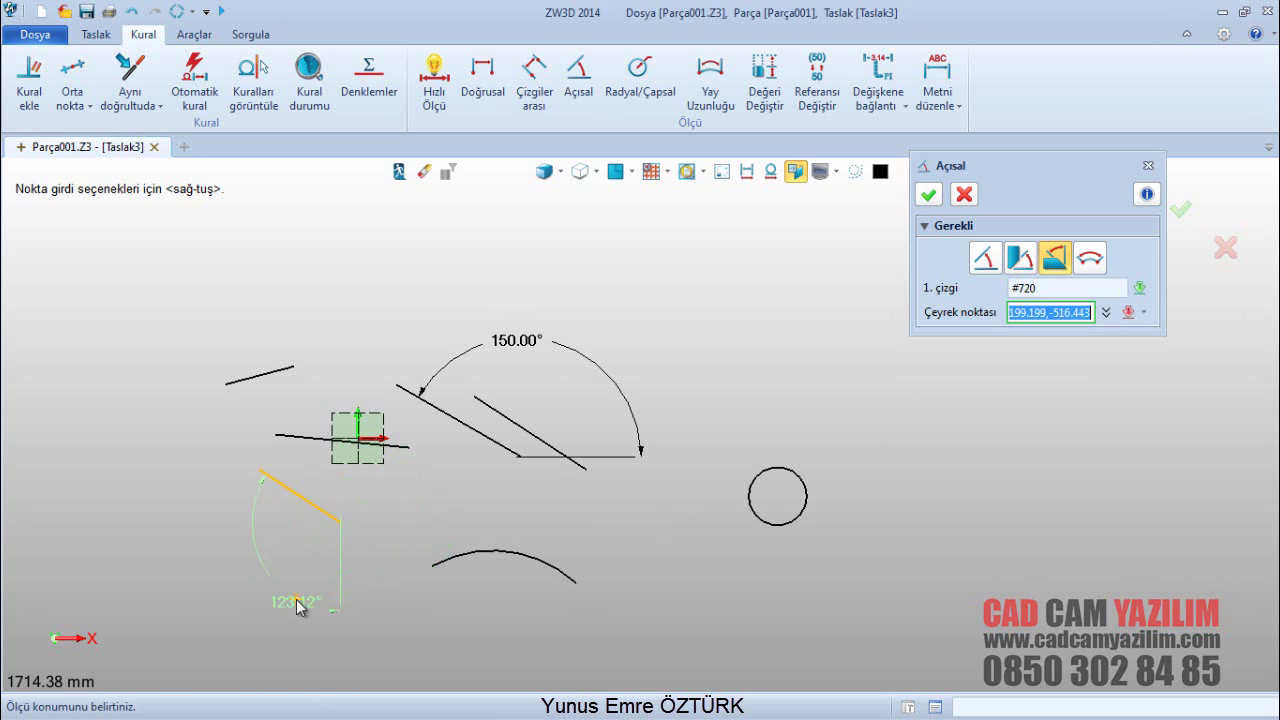
left_click(309, 586)
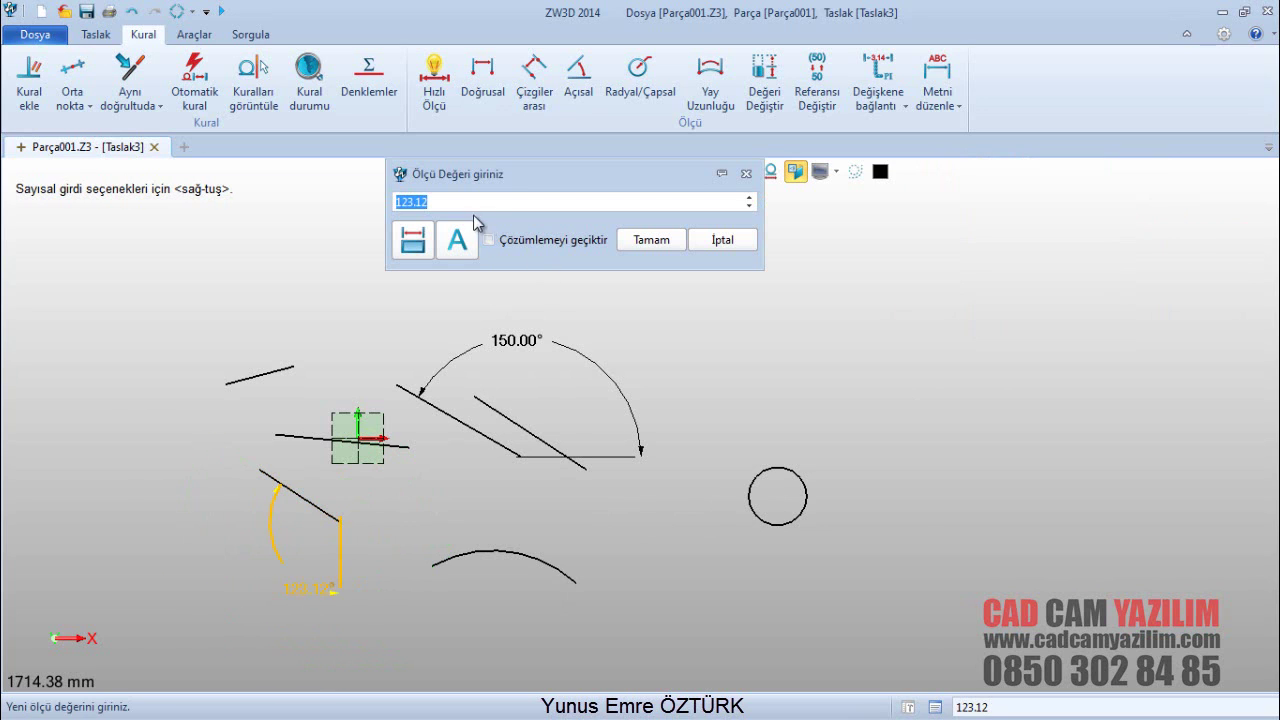
type("125")
key("Return")
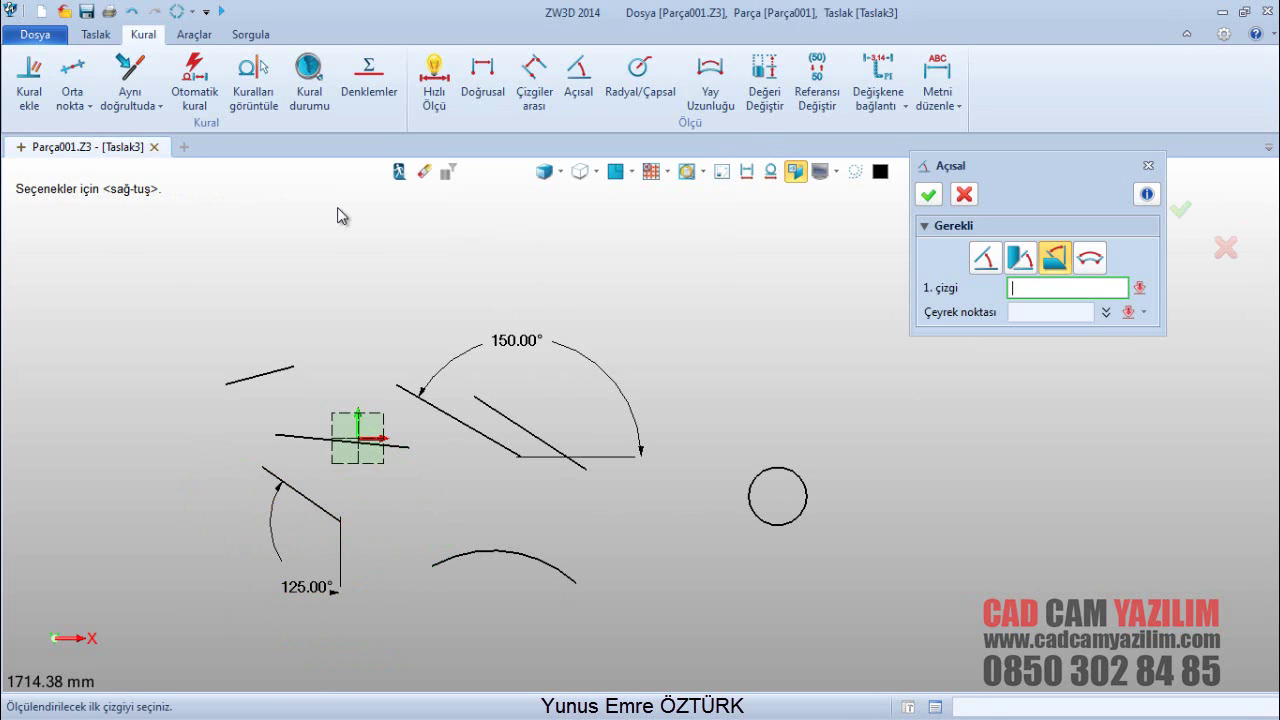
left_click(928, 195)
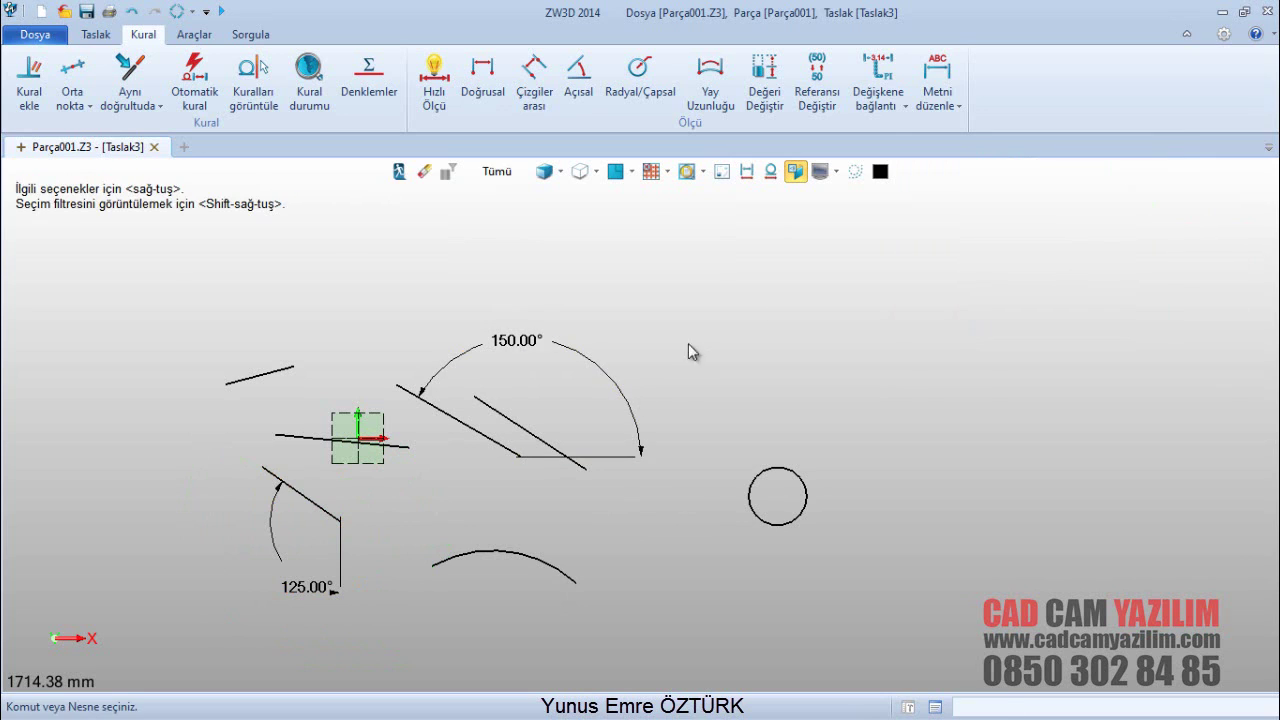
Step: Add an arc angle dimension above the arc, keeping the proposed value
left_click(578, 80)
left_click(1089, 258)
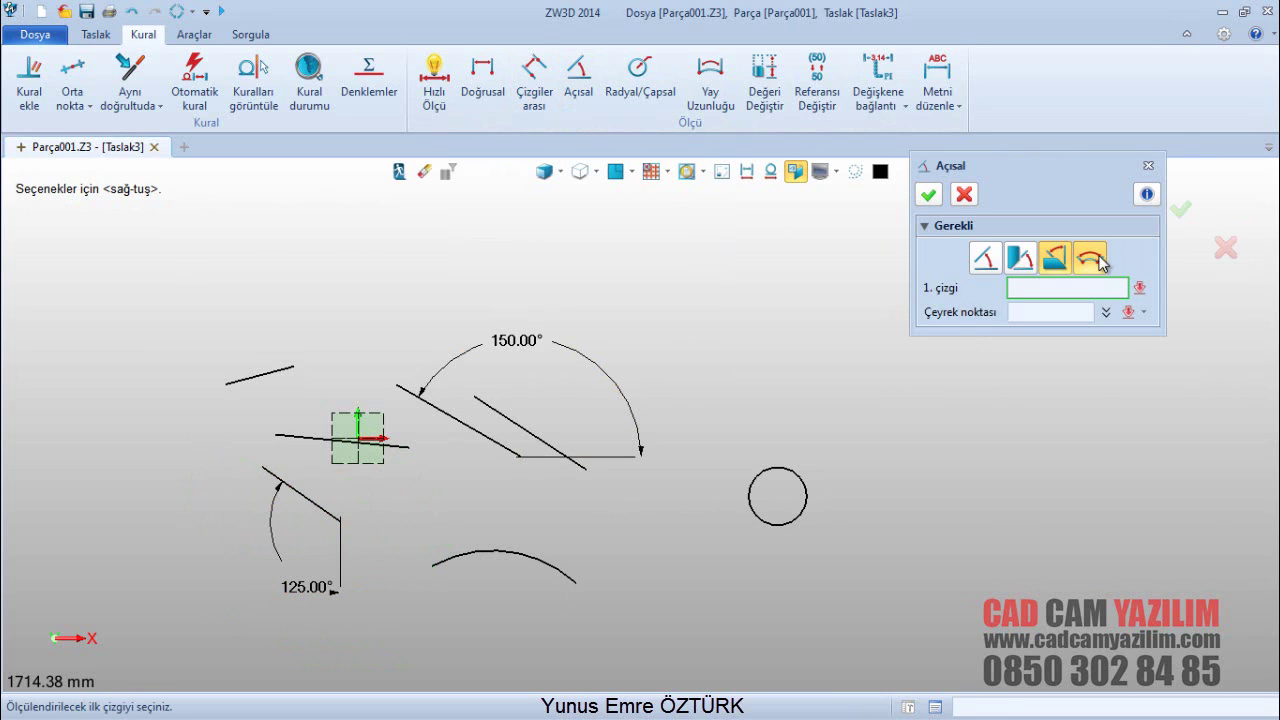
left_click(566, 578)
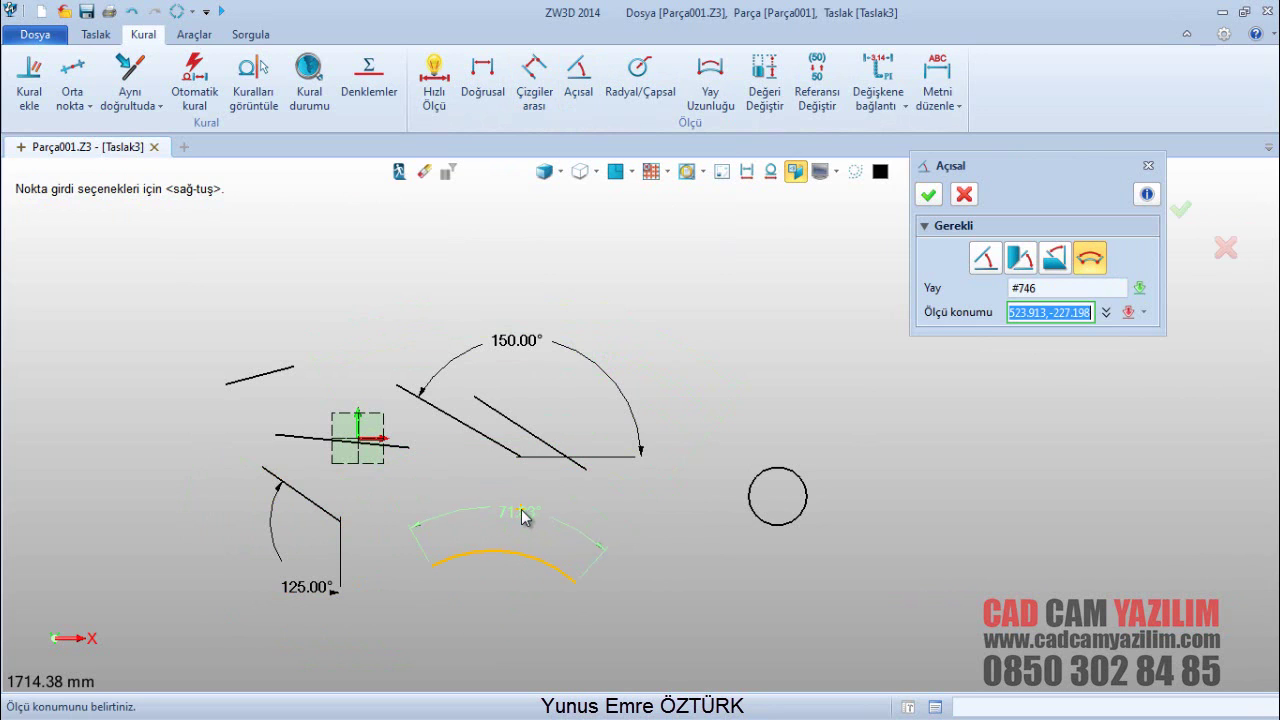
left_click(526, 515)
left_click(651, 240)
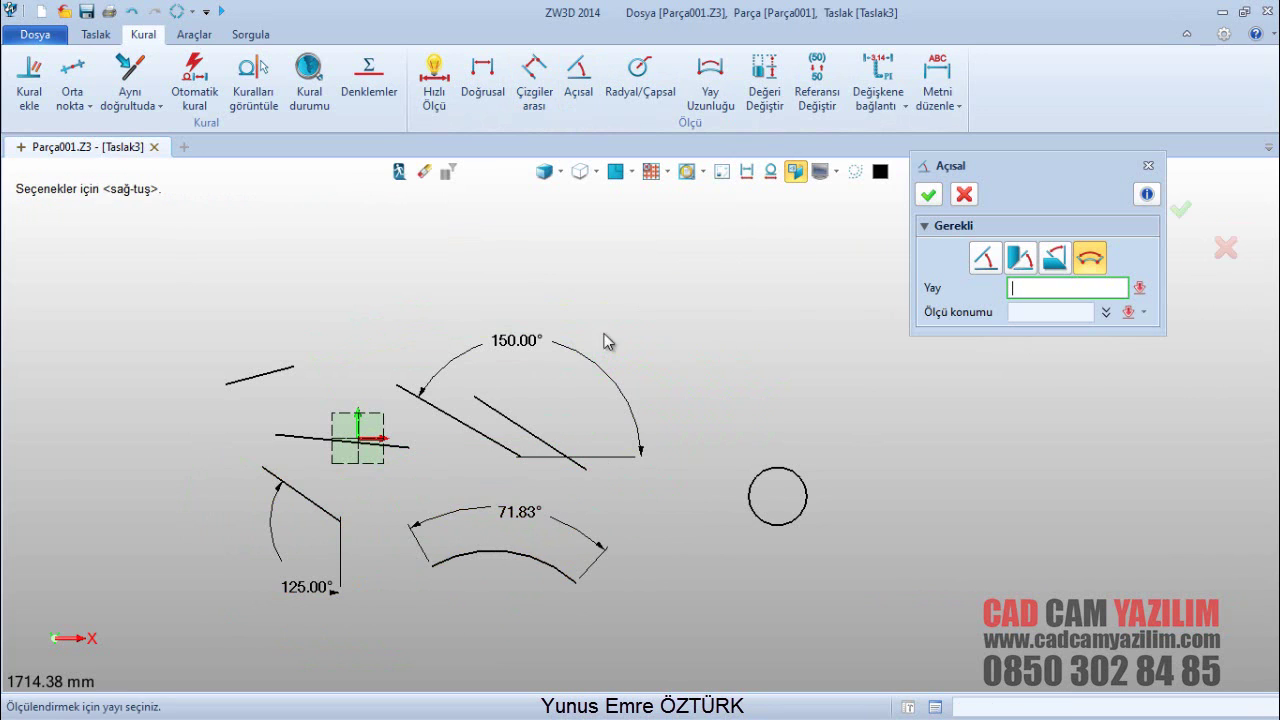
middle_click_drag(611, 604, 533, 548)
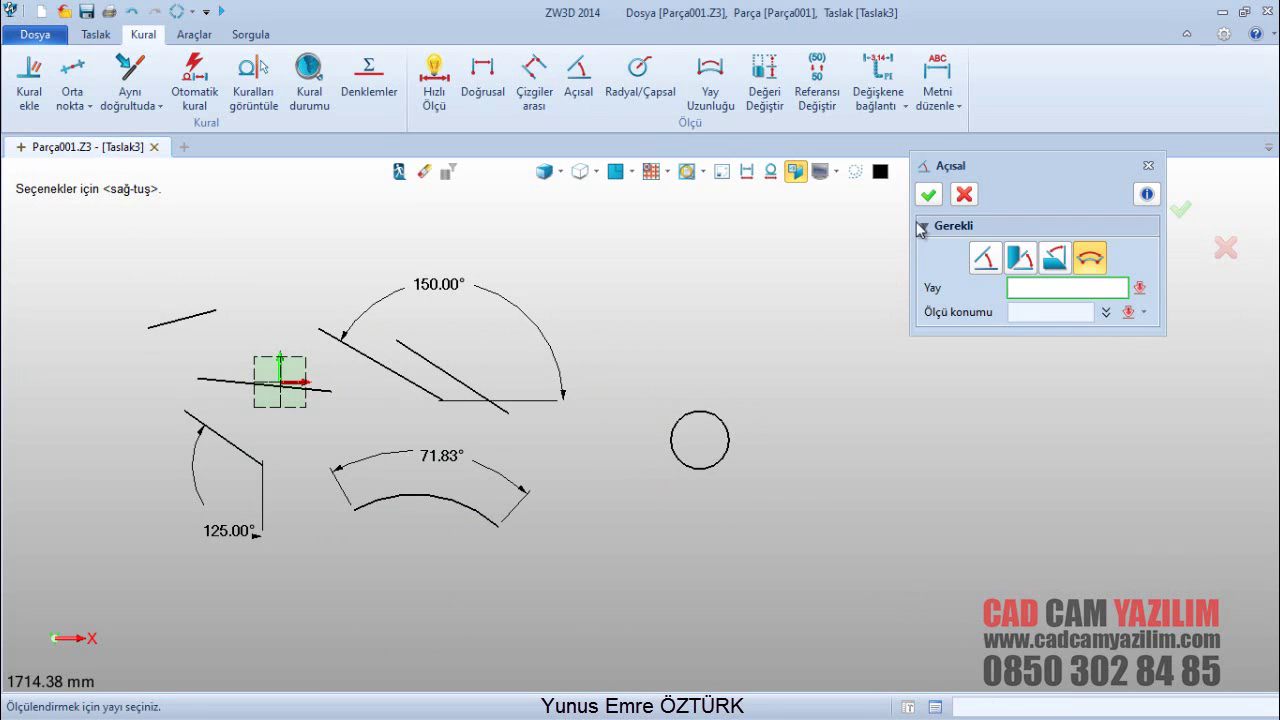
left_click(929, 194)
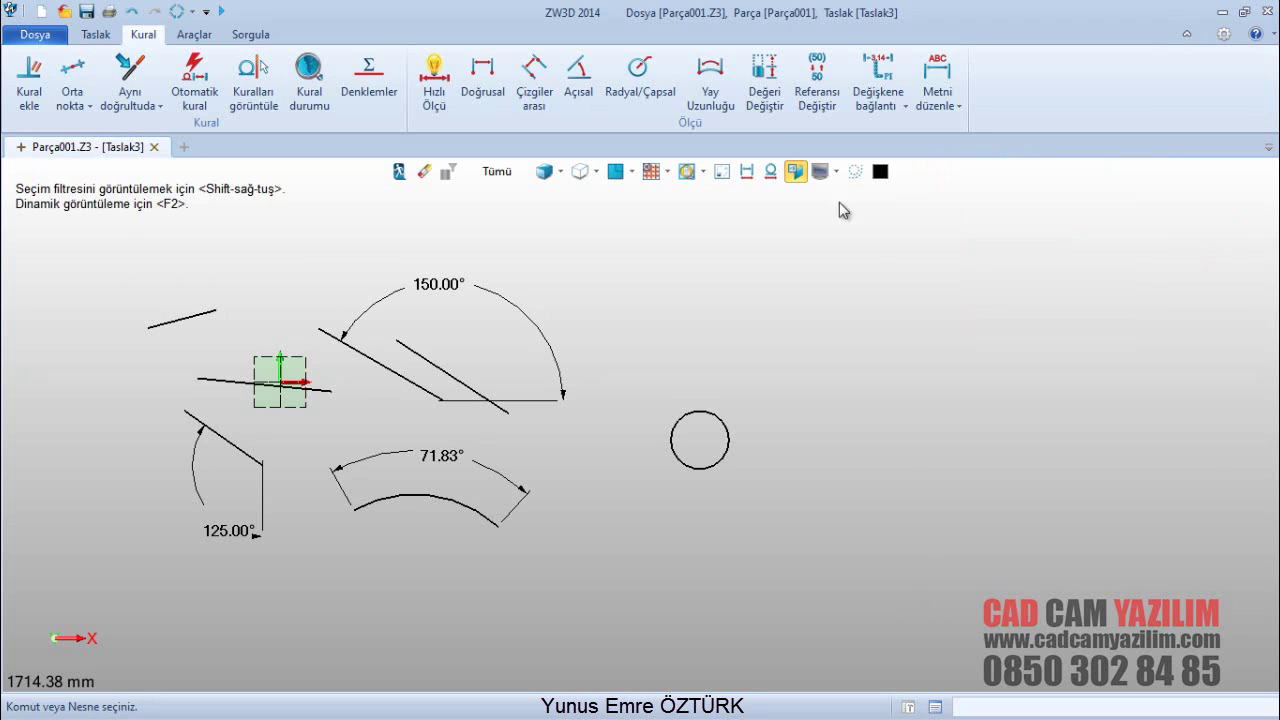
Step: Add a diameter dimension to the circle, placed outside its upper-right edge, keeping the proposed value
left_click(655, 96)
left_click(718, 418)
scroll(720, 420, "up", 3)
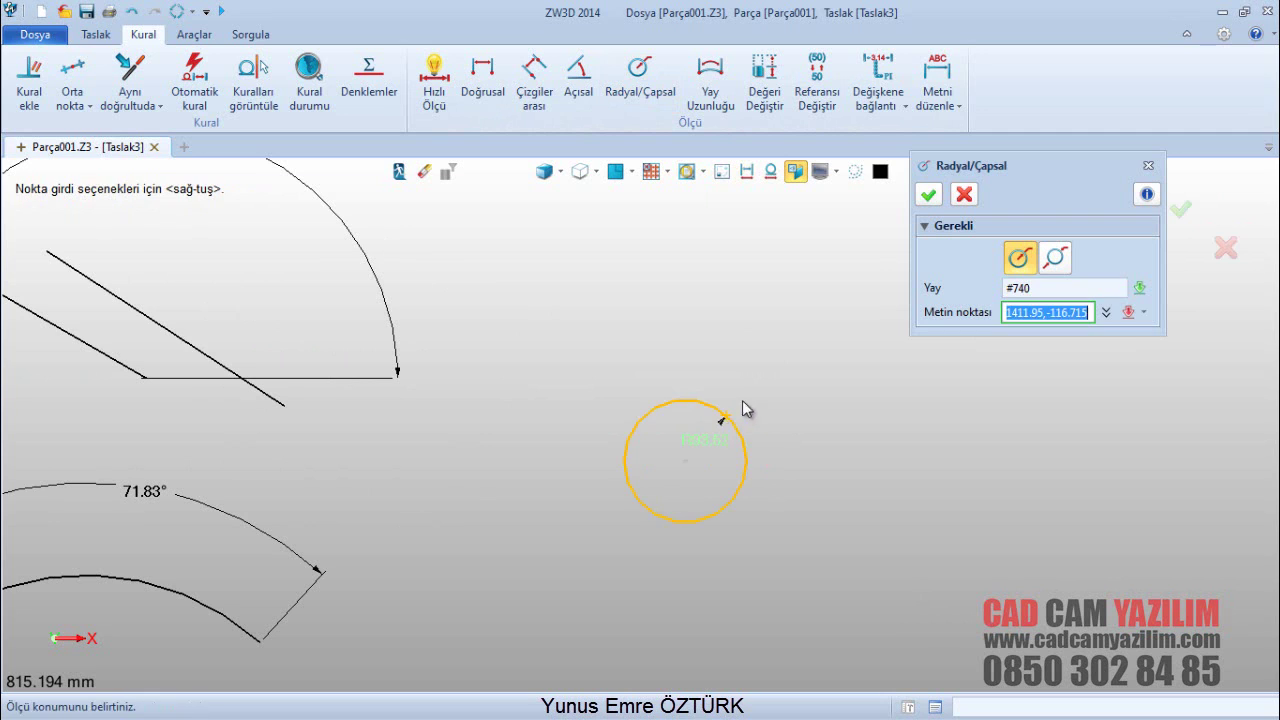
scroll(760, 400, "up", 3)
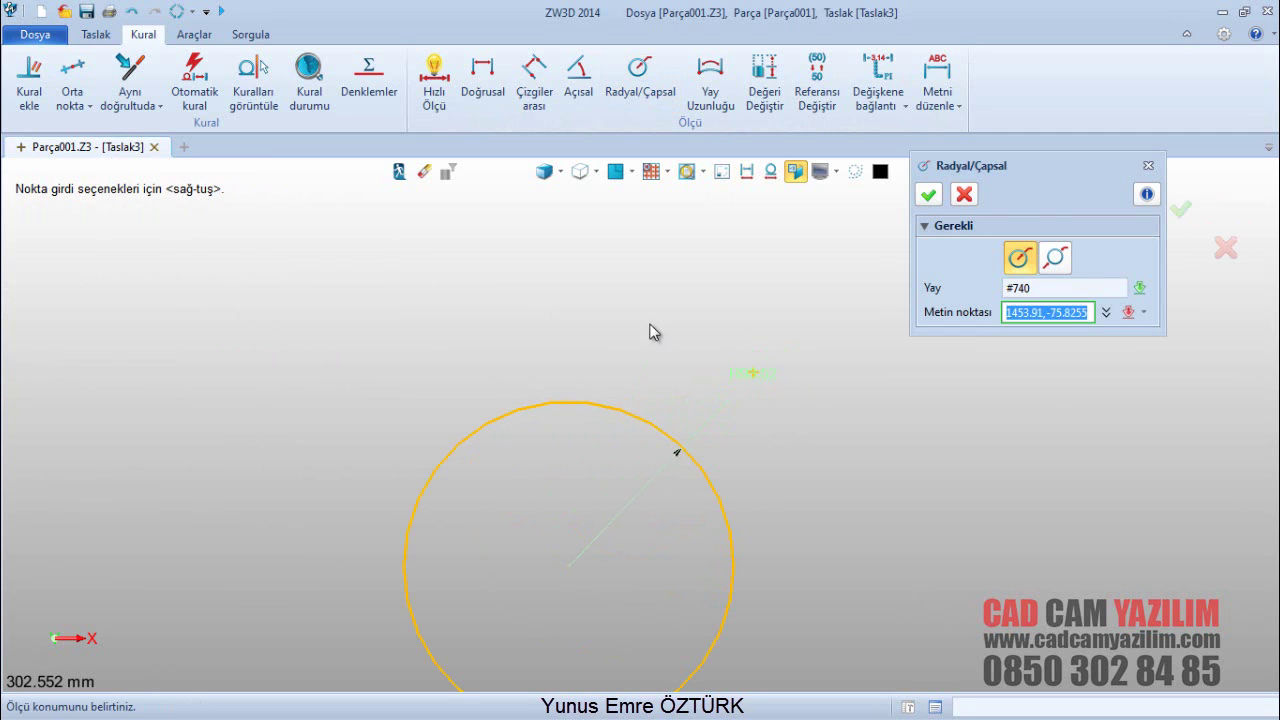
middle_click_drag(699, 350, 688, 276)
left_click(1055, 258)
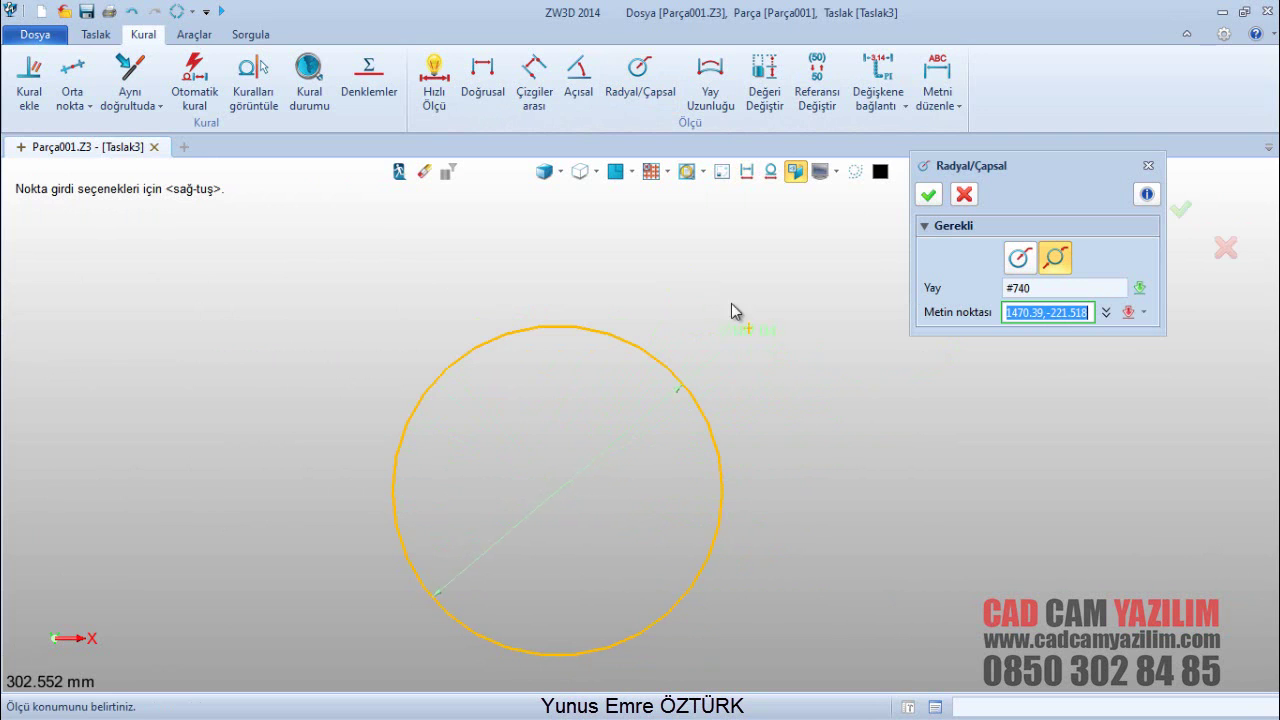
left_click(682, 281)
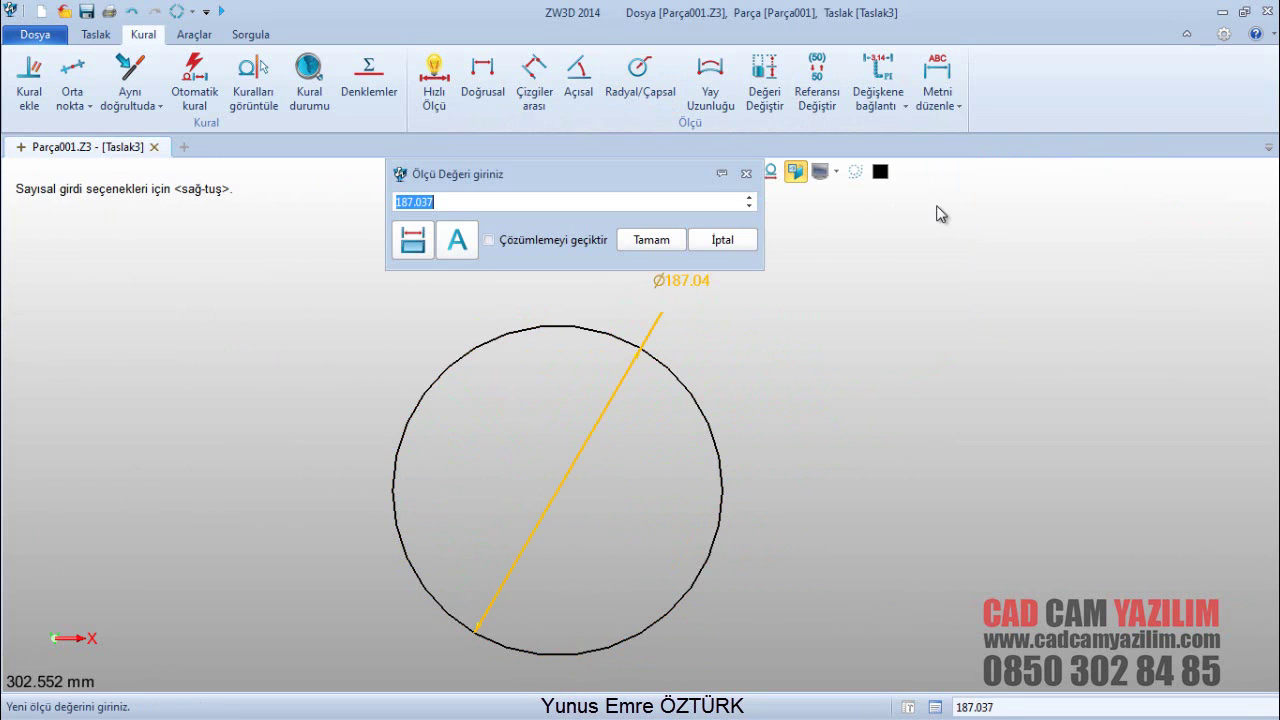
left_click(651, 243)
scroll(704, 384, "down", 2)
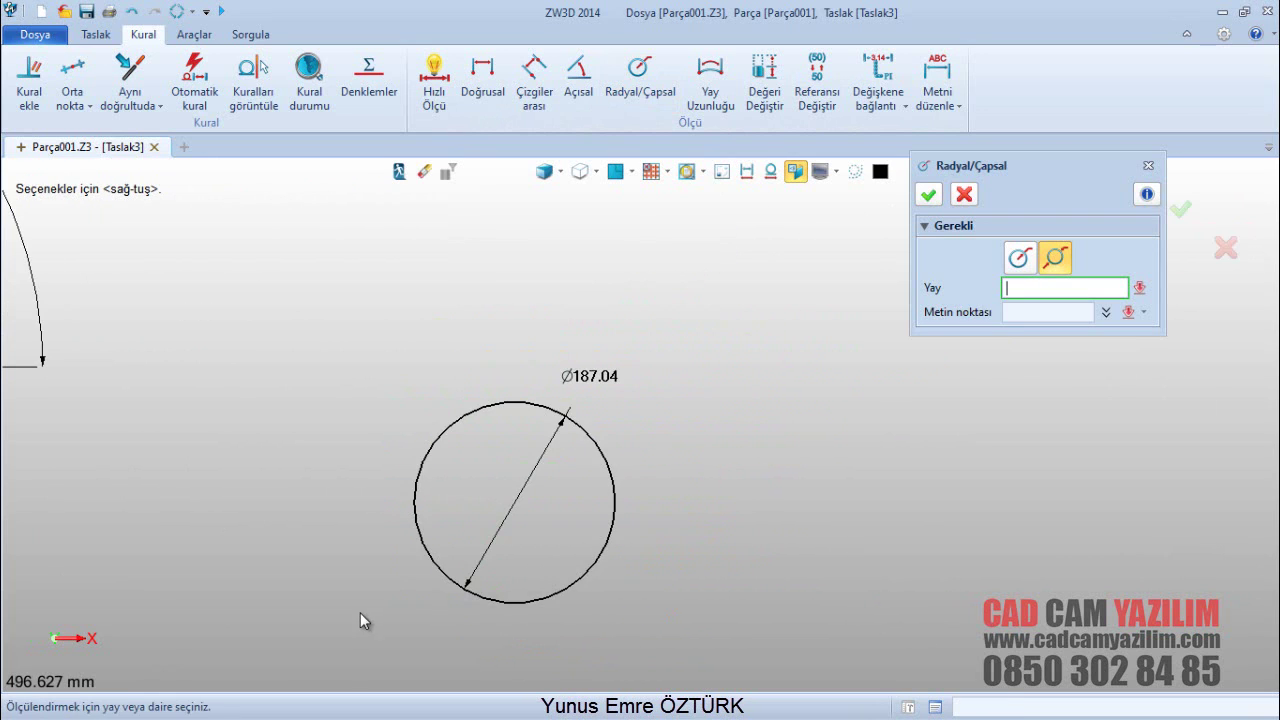
left_click(963, 194)
Step: Add an arc length dimension to the arc, placed below it, keeping the proposed value
scroll(772, 368, "down", 5)
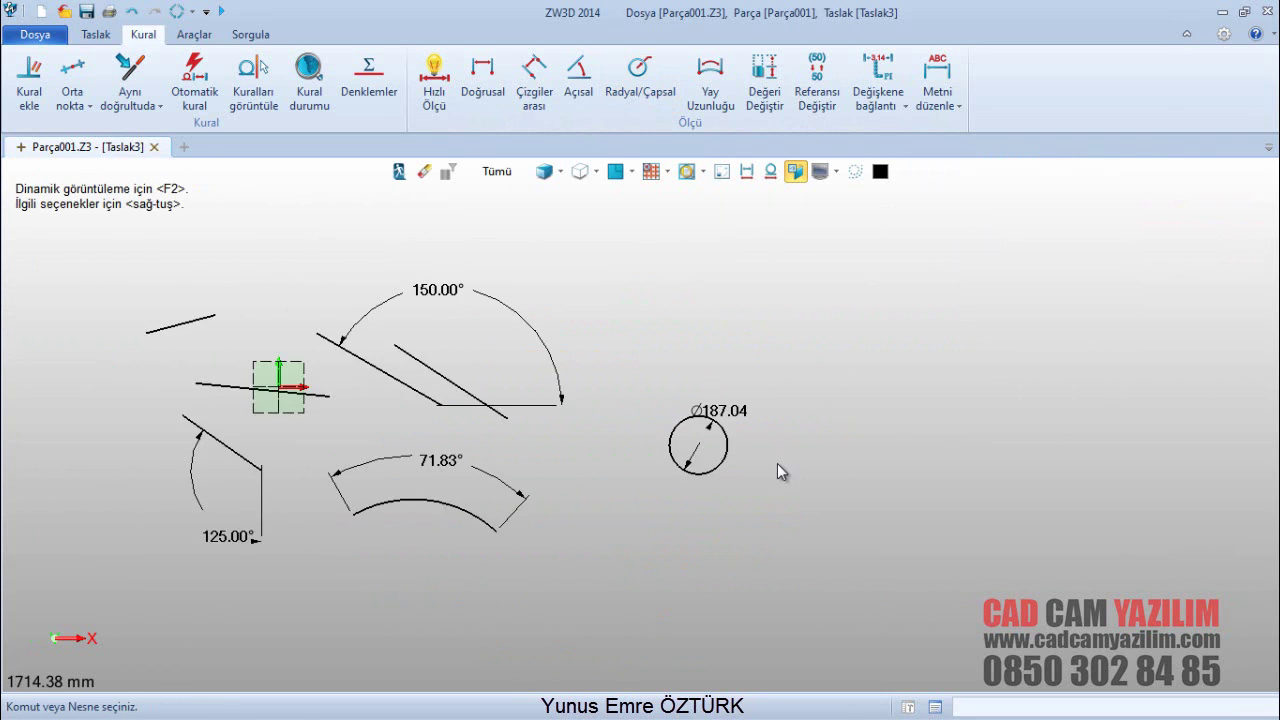
middle_click_drag(777, 463, 594, 452)
left_click(712, 95)
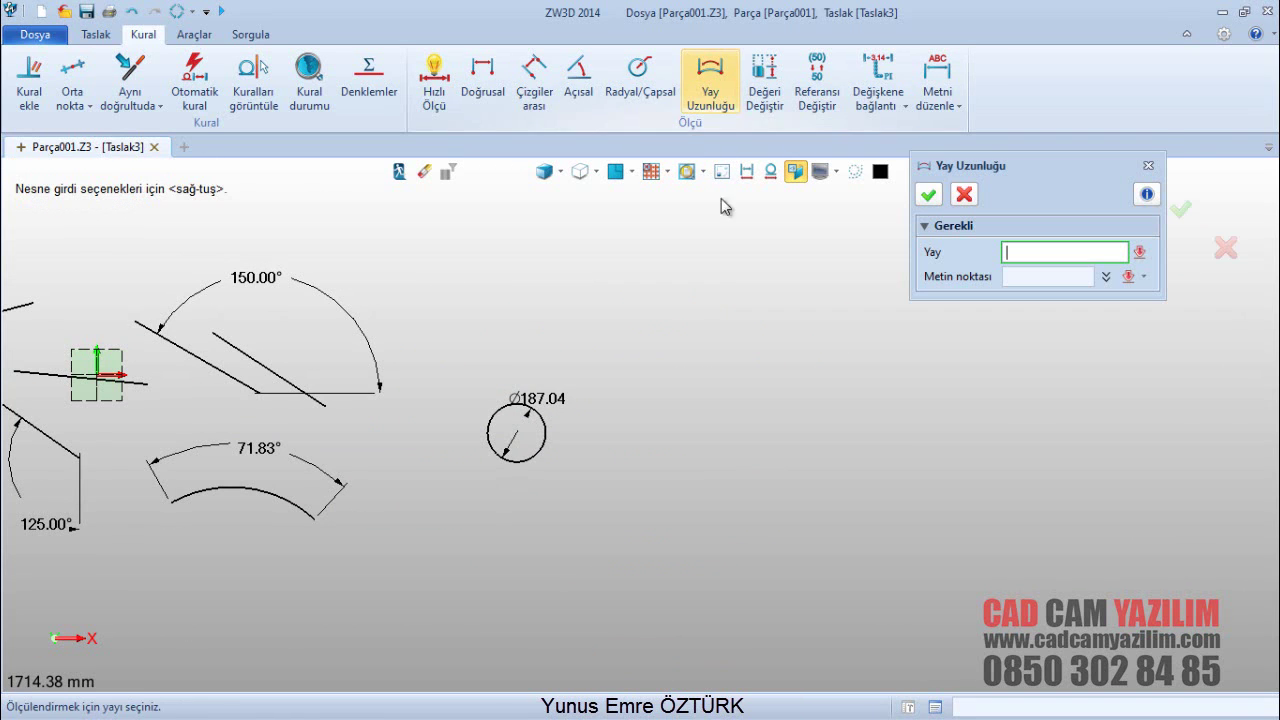
left_click(260, 493)
scroll(230, 580, "up", 5)
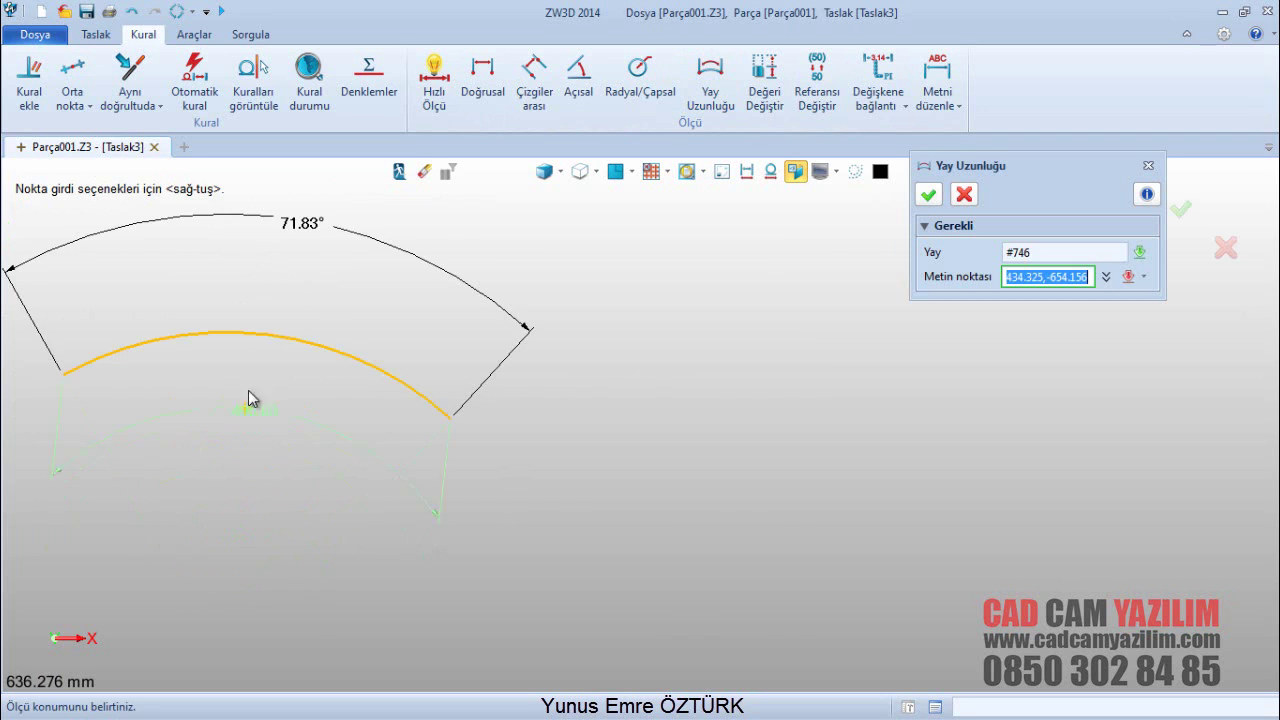
scroll(266, 313, "down", 2)
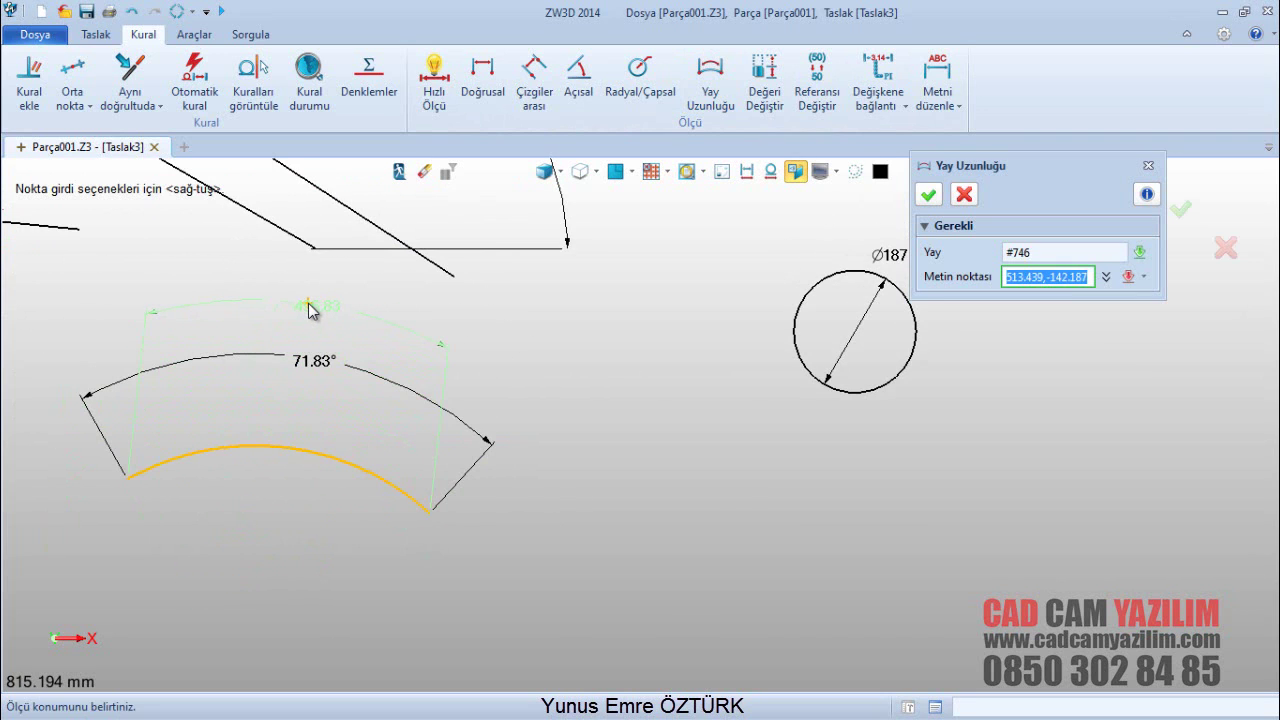
left_click(250, 572)
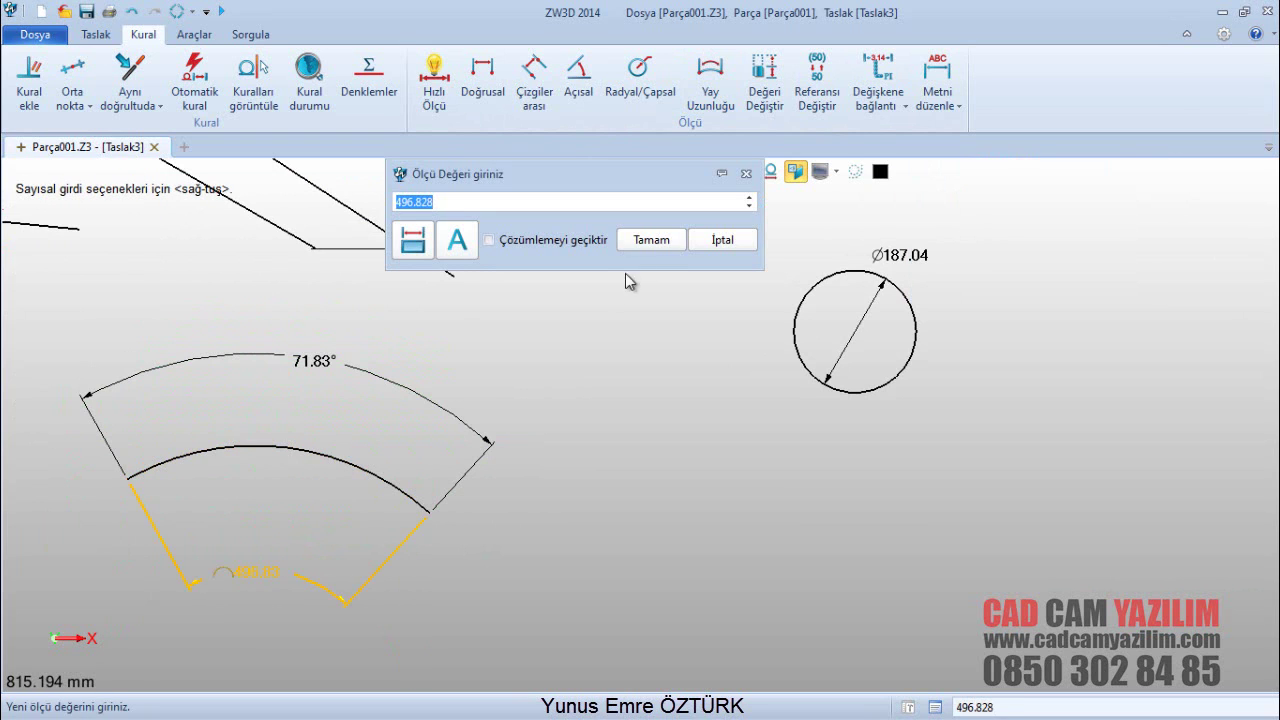
left_click(650, 241)
scroll(615, 315, "down", 2)
middle_click_drag(618, 318, 520, 451)
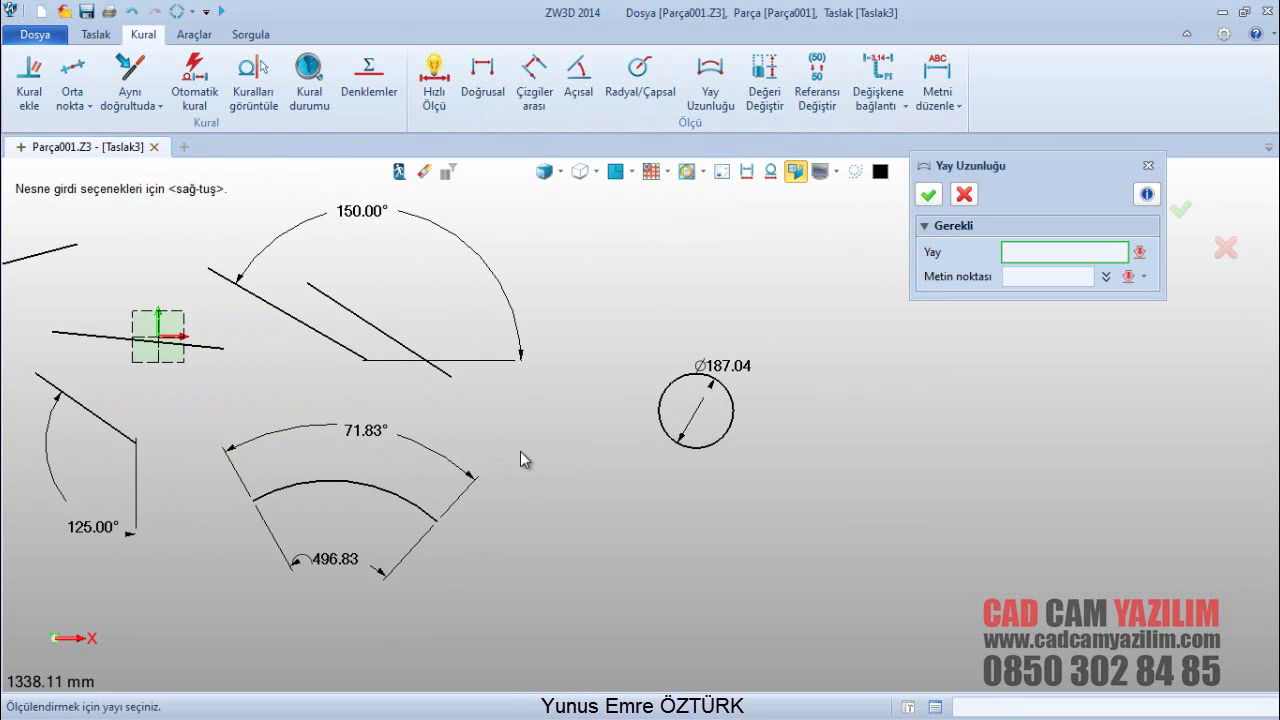
left_click(929, 194)
scroll(328, 570, "up", 3)
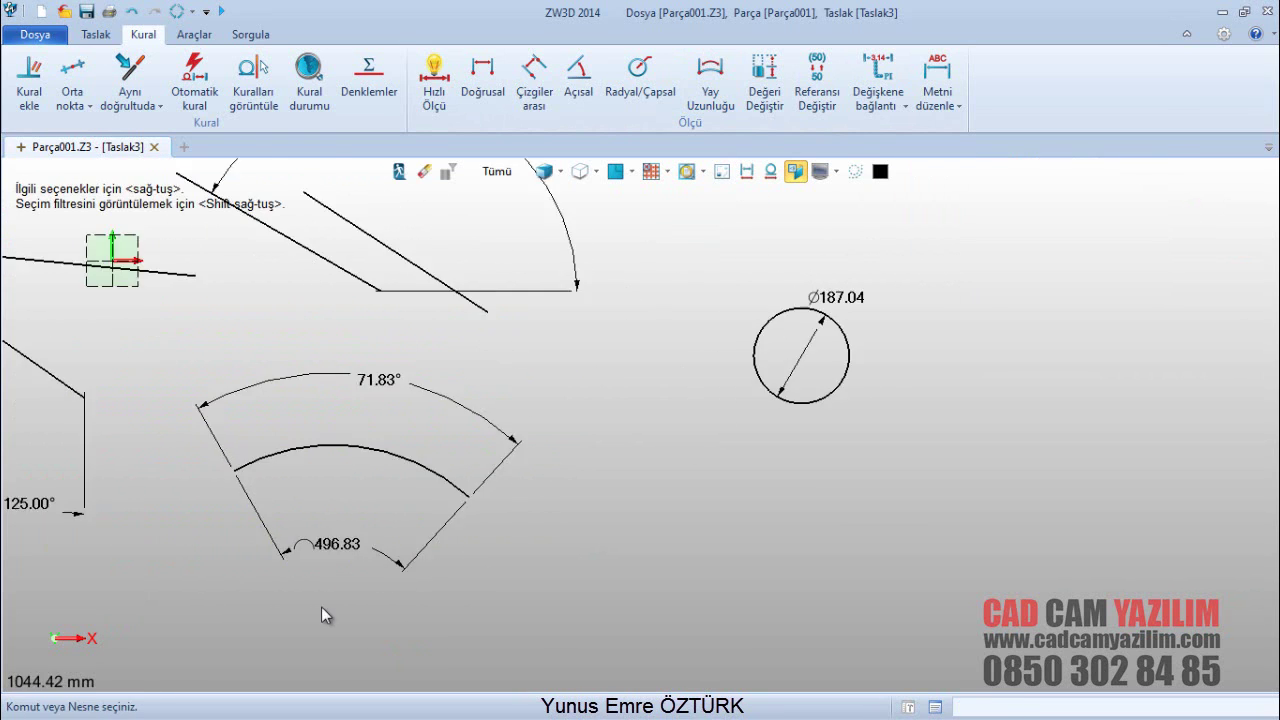
Step: Delete the arc's angle dimension and set its arc length dimension to 600 mm
scroll(497, 451, "down", 3)
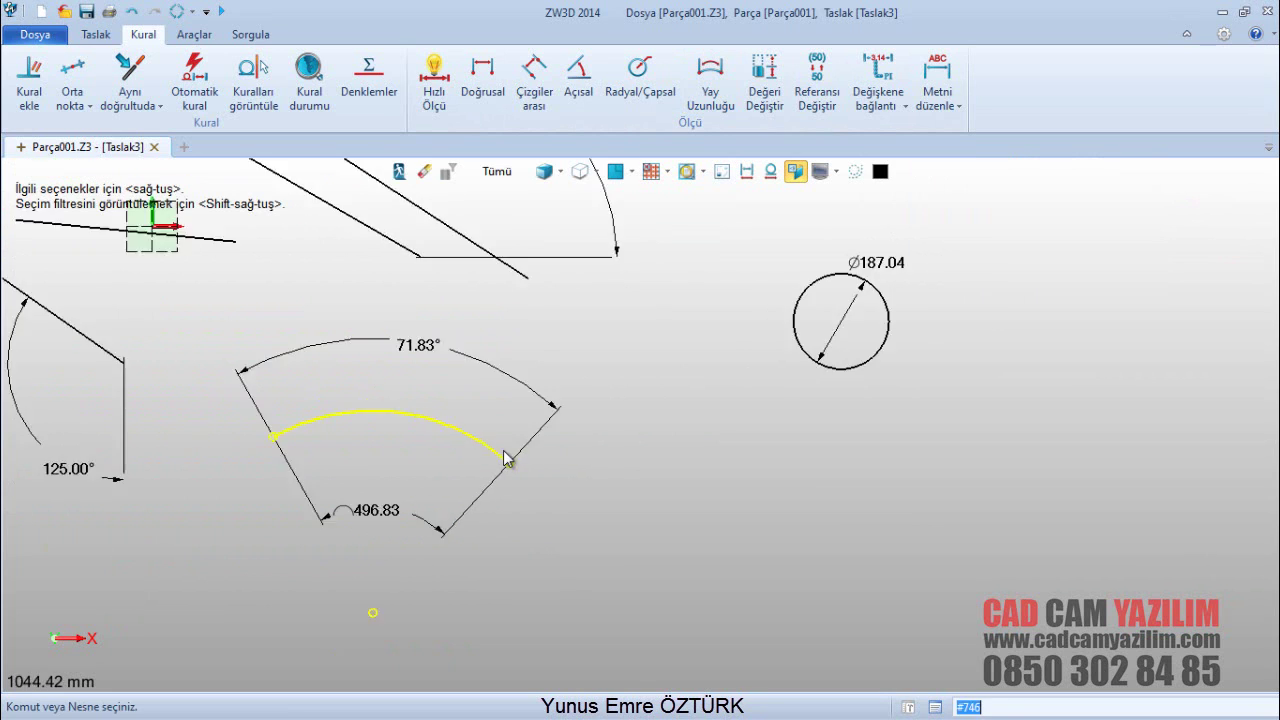
left_click(519, 407)
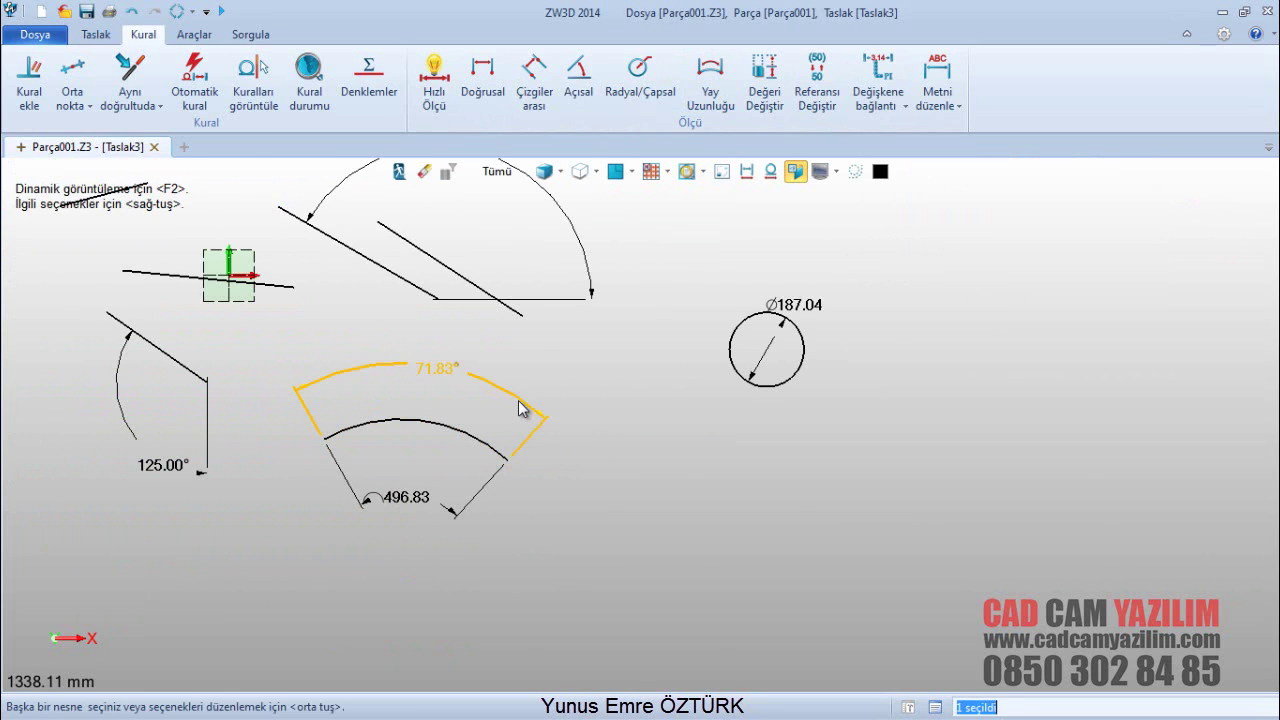
left_click(424, 171)
double_click(421, 503)
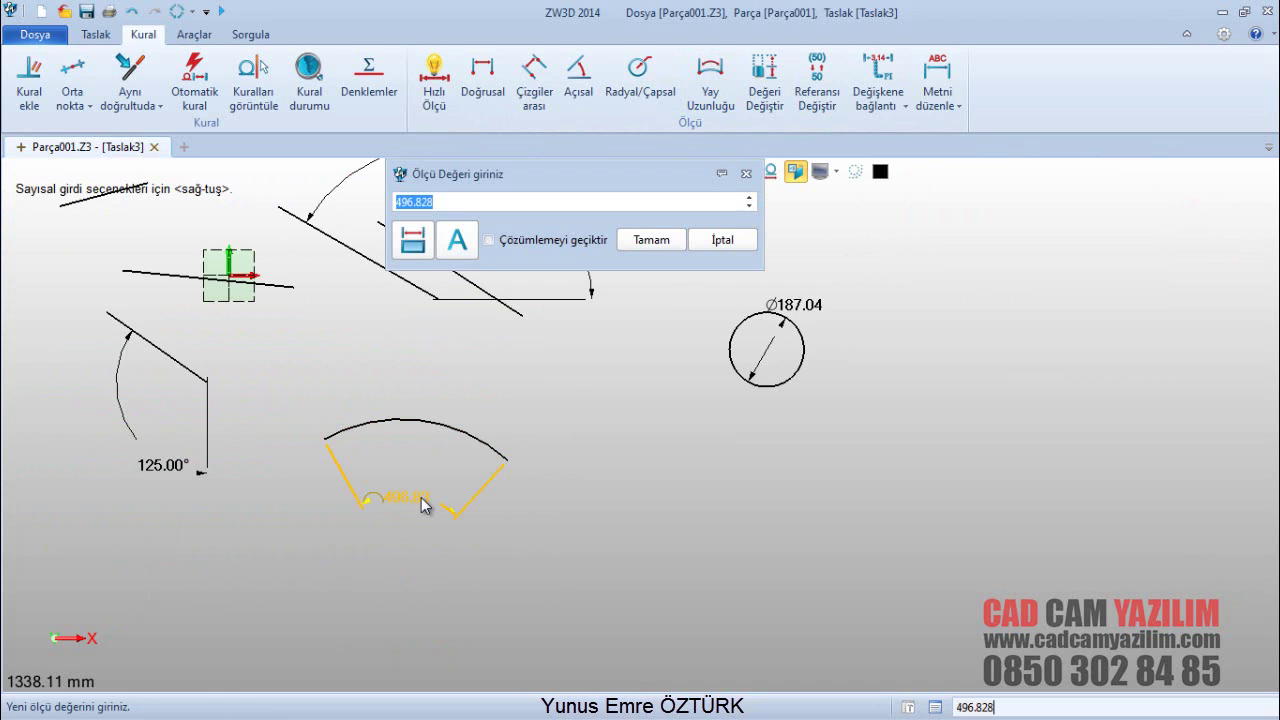
type("600")
key("Return")
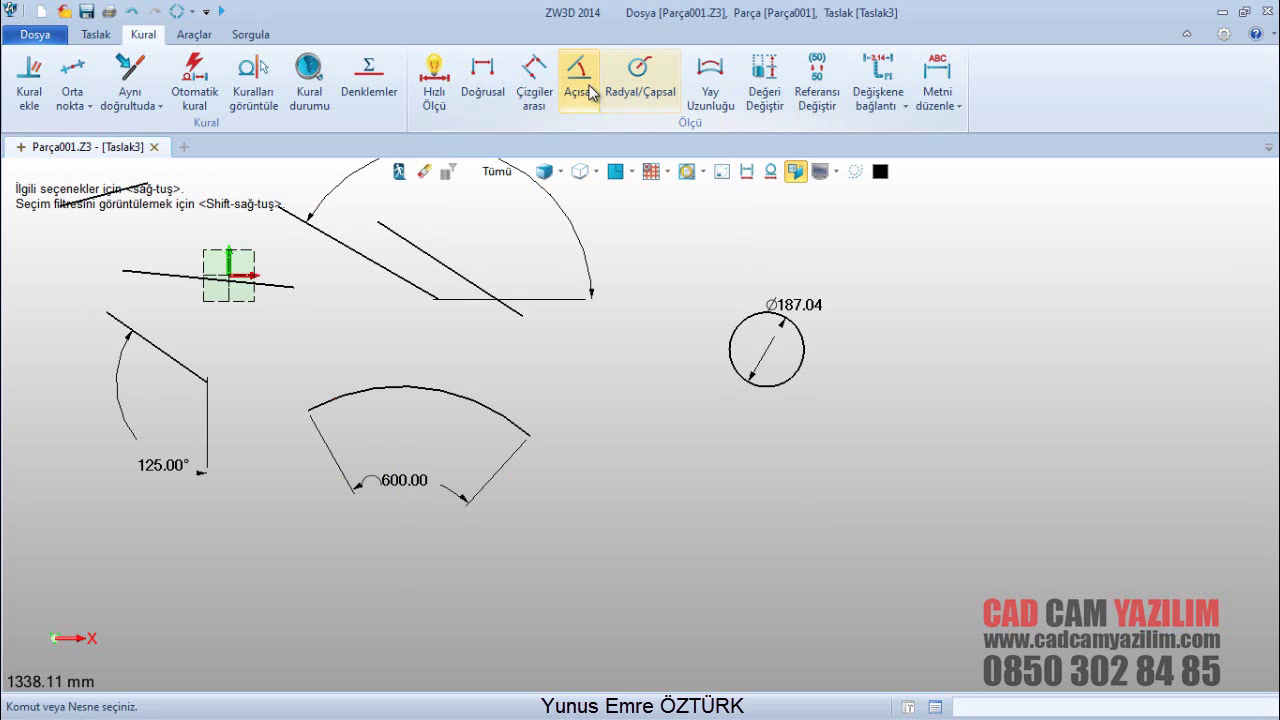
Step: Add a radius dimension above the arc with Quick Dimension and set it to 500 mm
left_click(433, 84)
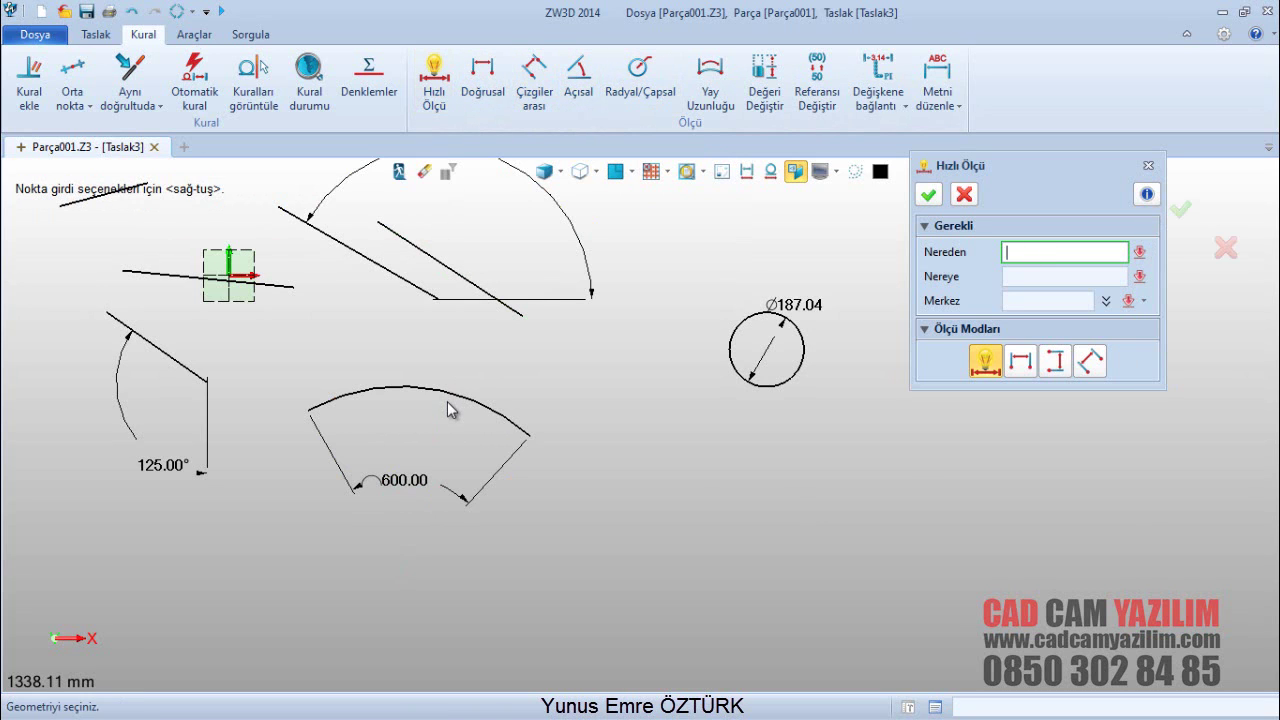
left_click(448, 392)
left_click(510, 358)
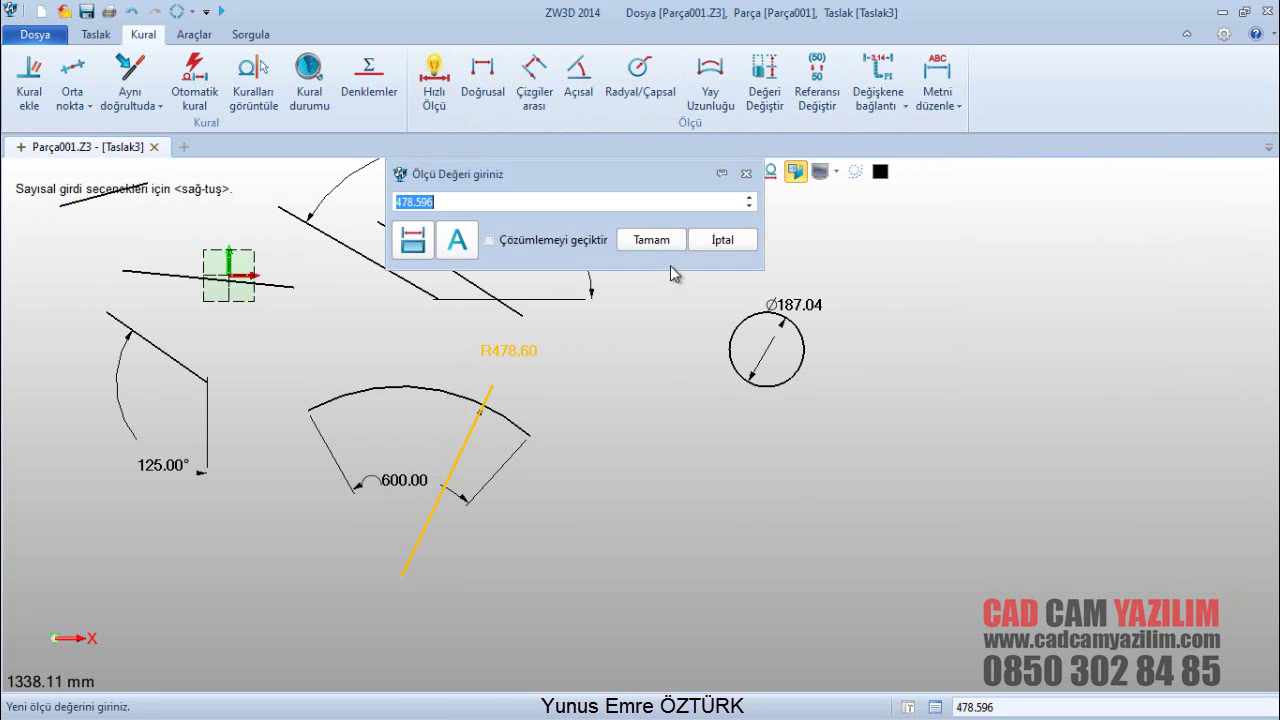
type("500")
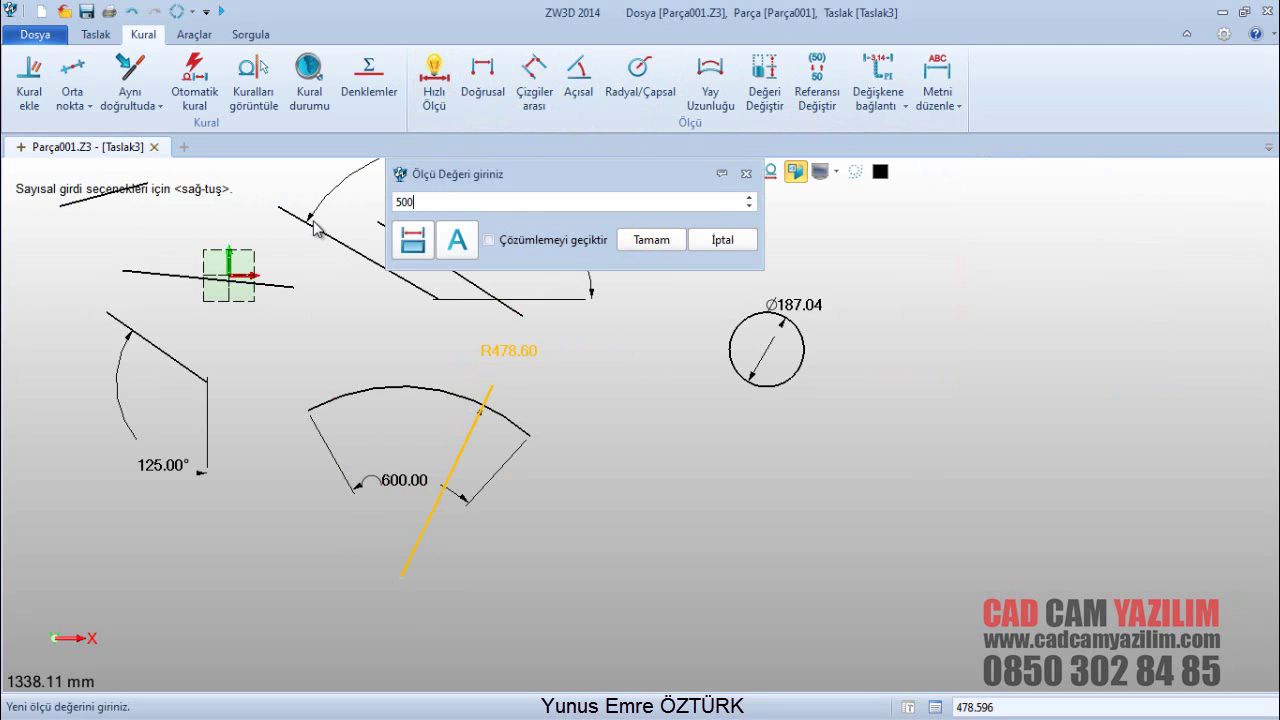
key("Return")
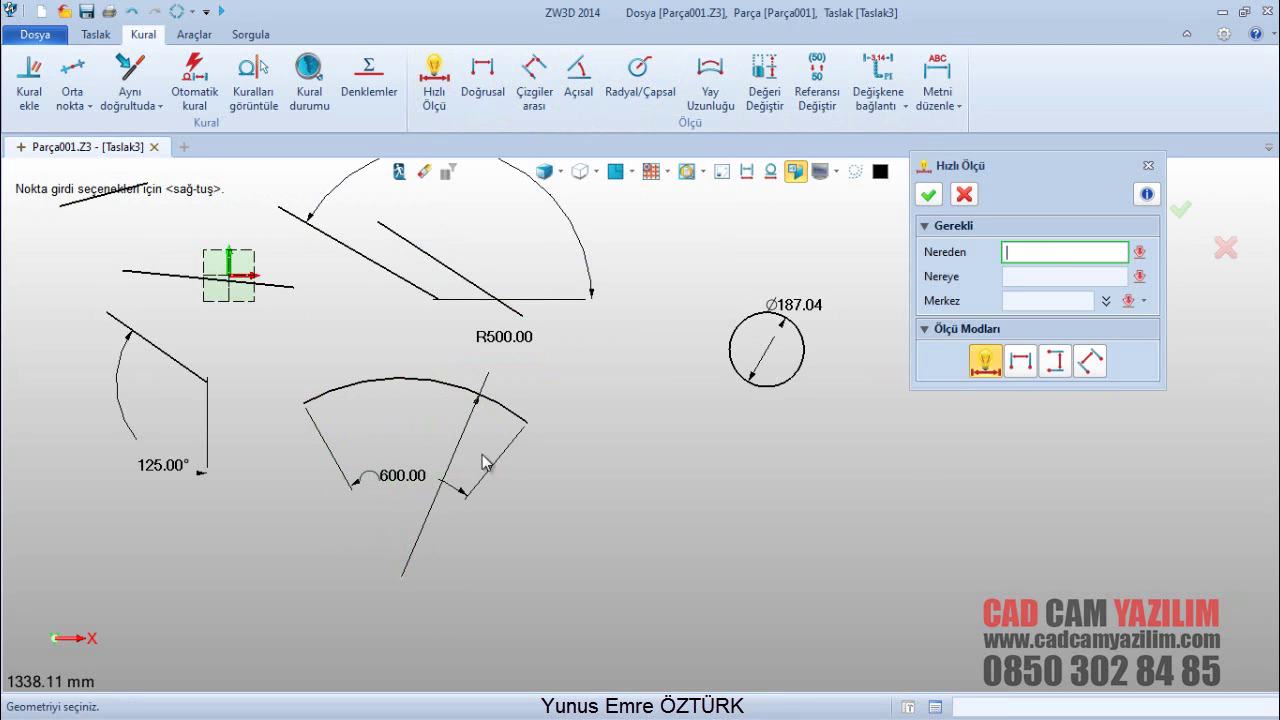
left_click(928, 195)
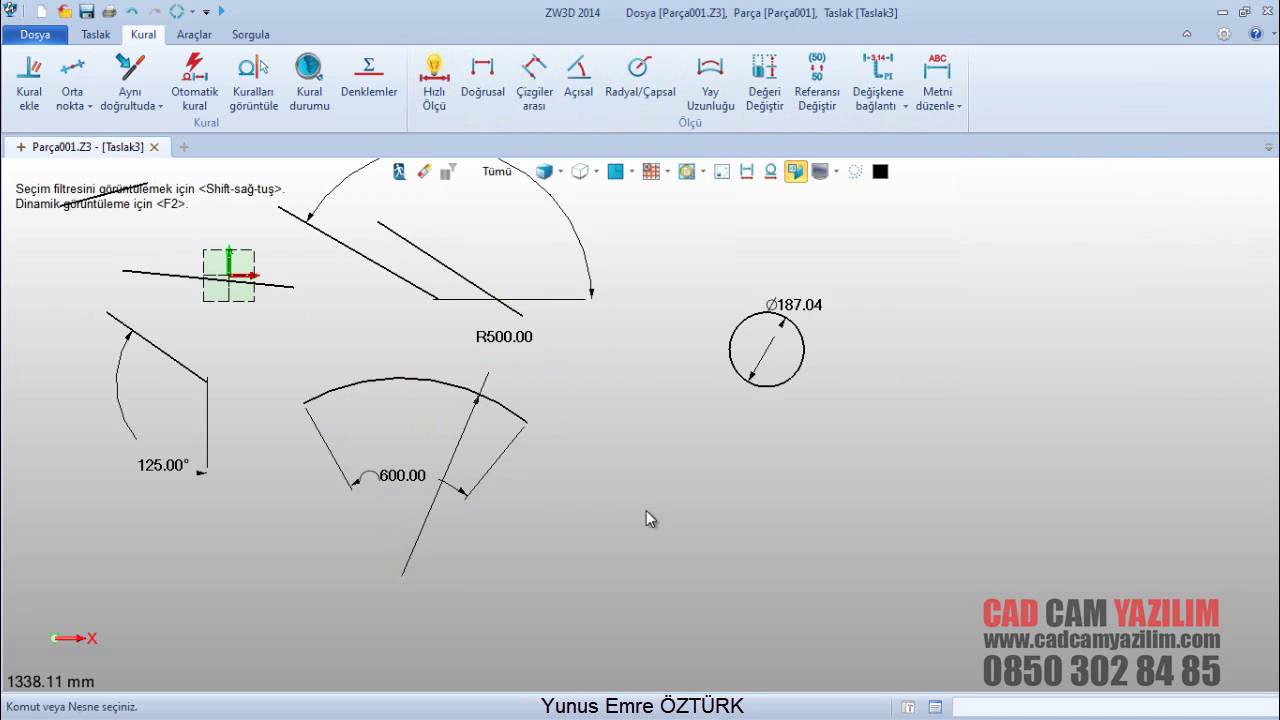
Step: Change the circle's diameter dimension value to 200 mm
scroll(723, 500, "down", 3)
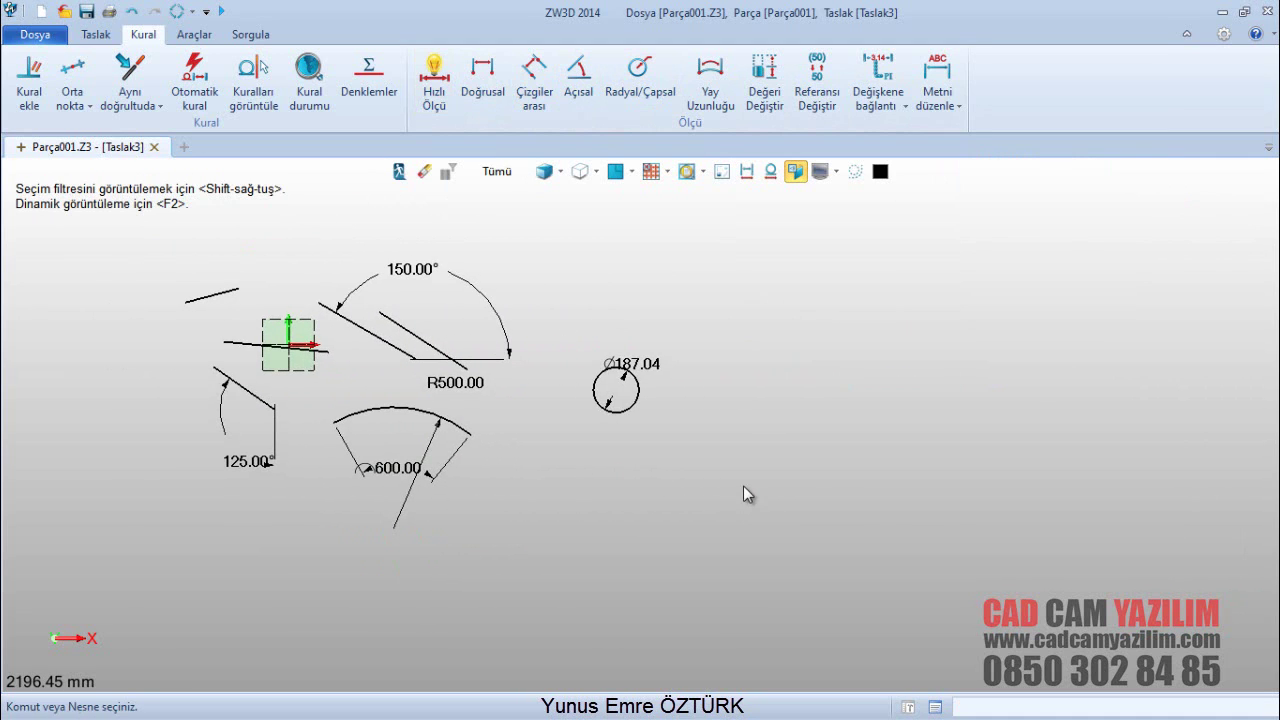
left_click(764, 80)
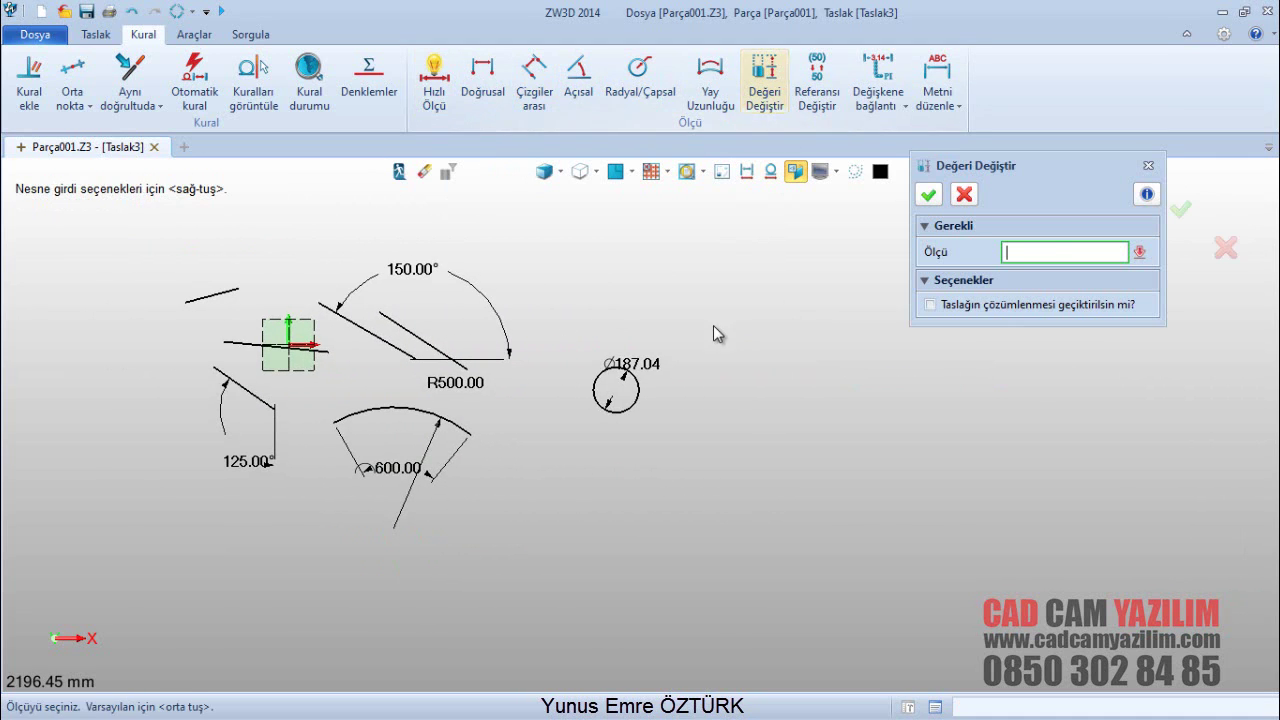
scroll(713, 325, "up", 2)
left_click(611, 382)
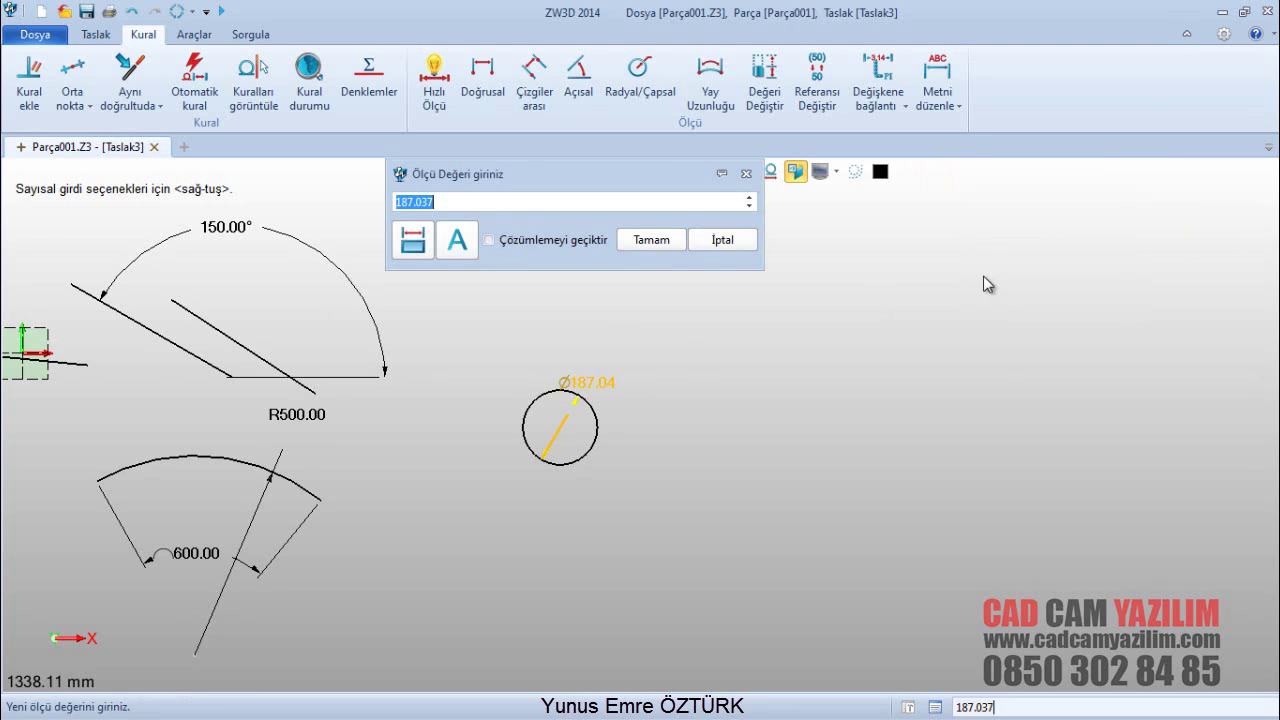
type("200")
key("Return")
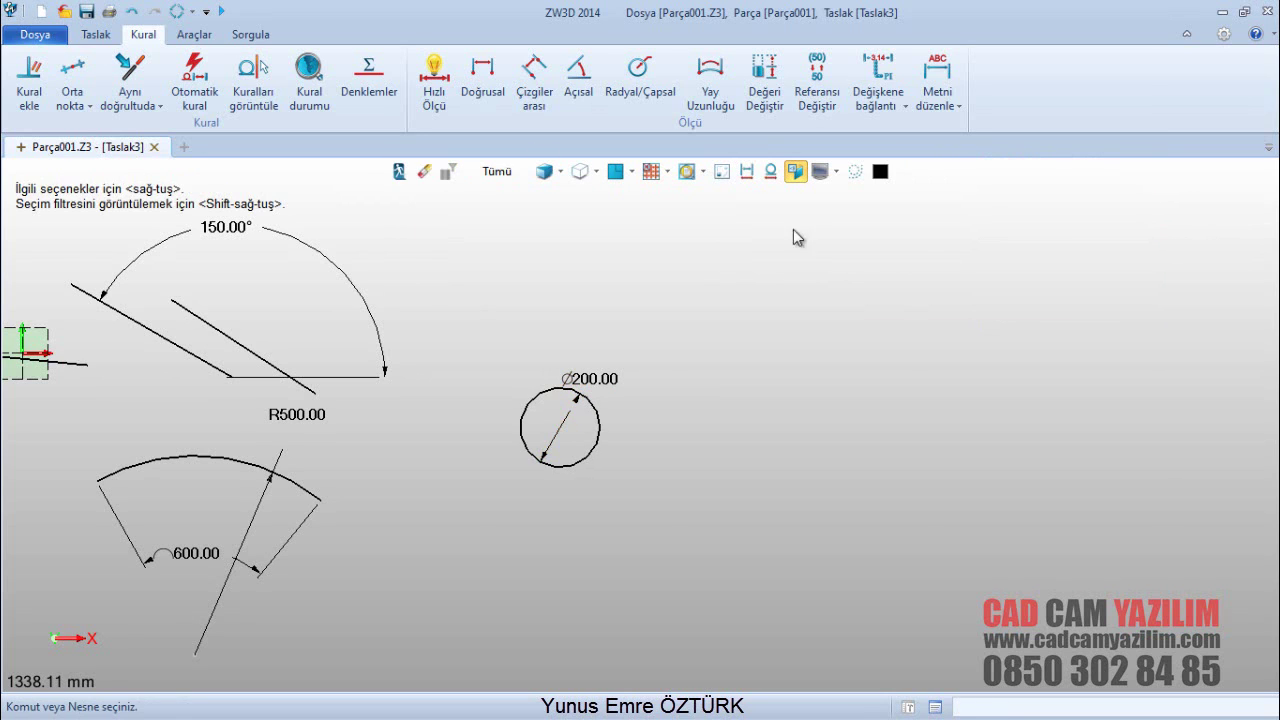
Step: Convert the circle's diameter dimension into a reference dimension
left_click(817, 80)
left_click(594, 383)
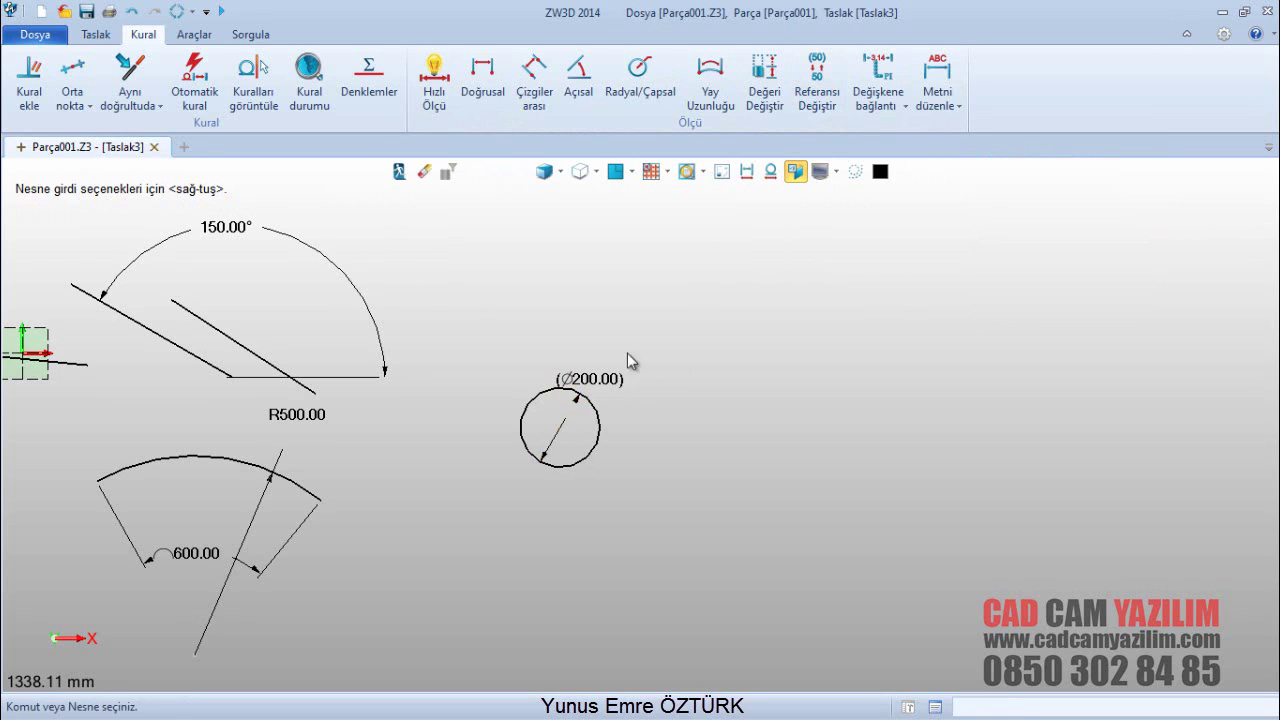
scroll(617, 384, "up", 3)
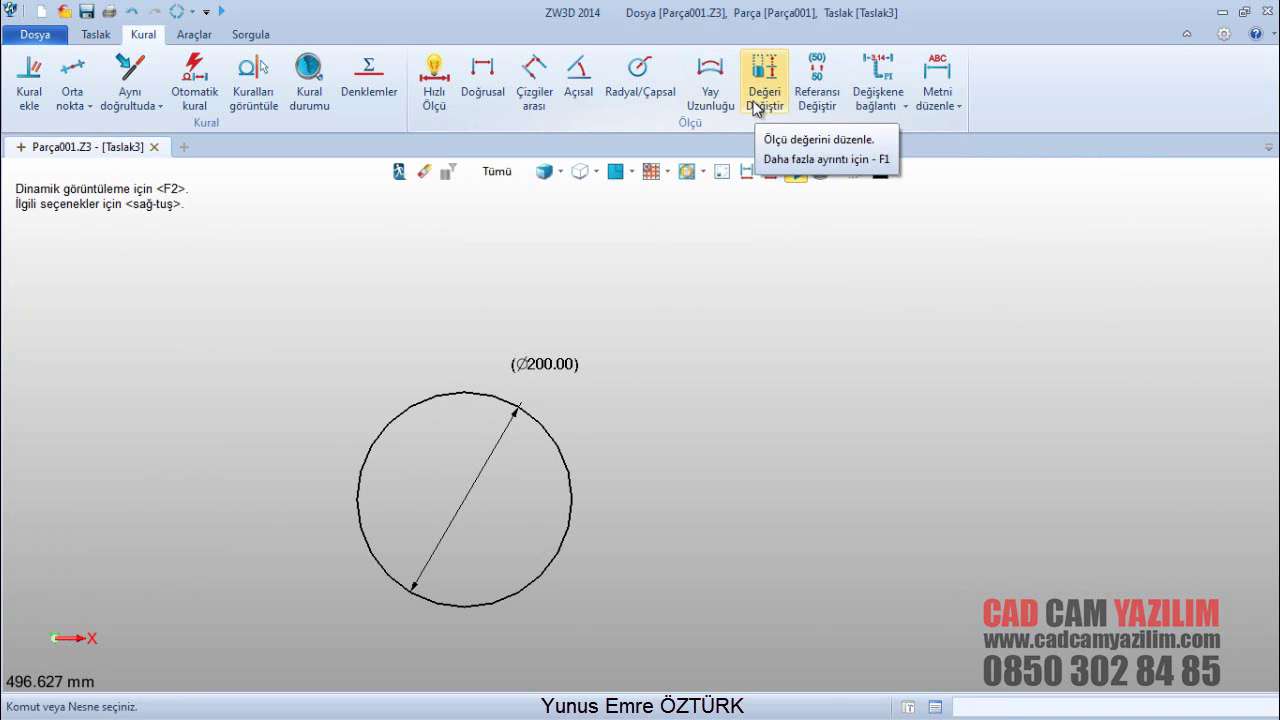
scroll(720, 362, "down", 4)
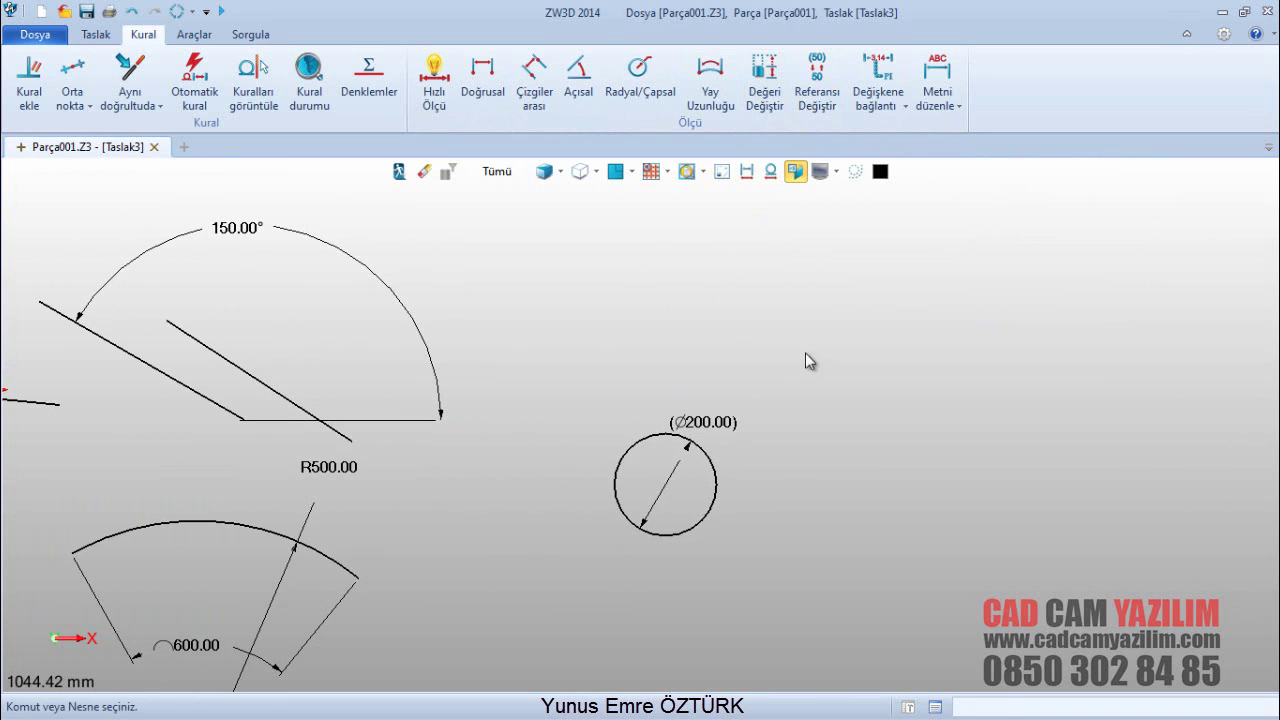
Step: Try to link the arc's radius dimension to a variable, then cancel the command
left_click(878, 104)
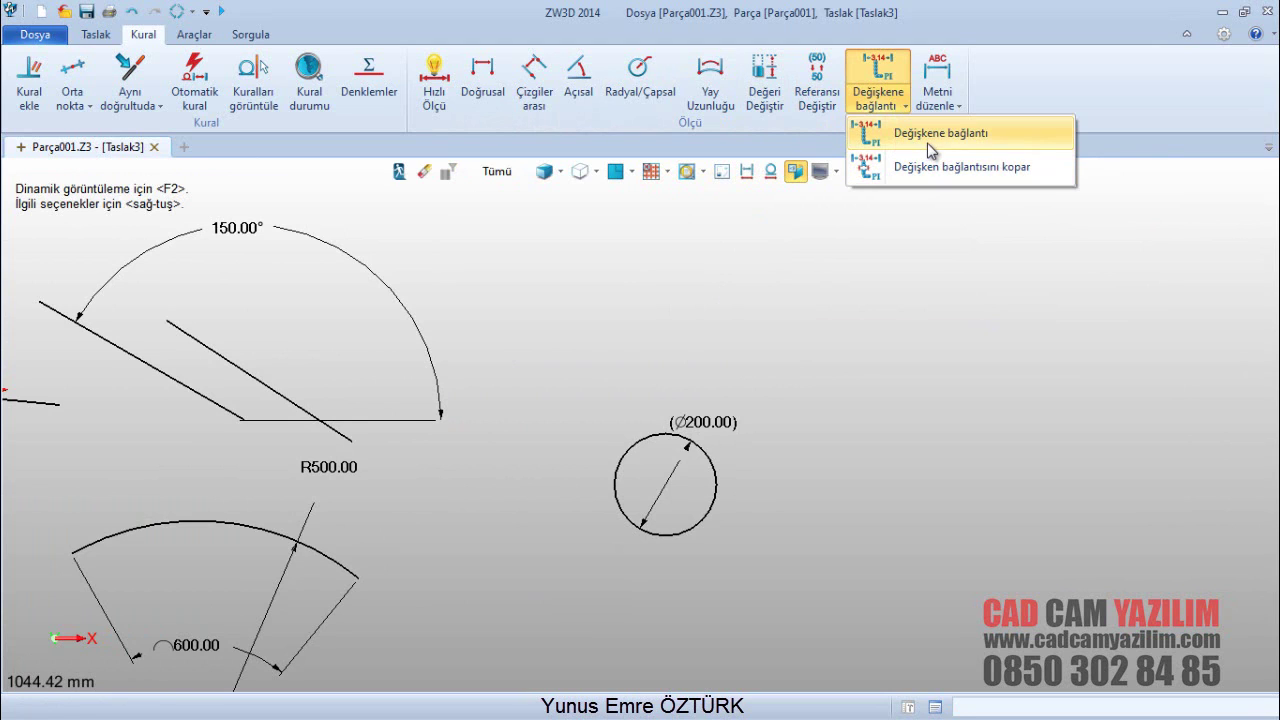
left_click(930, 150)
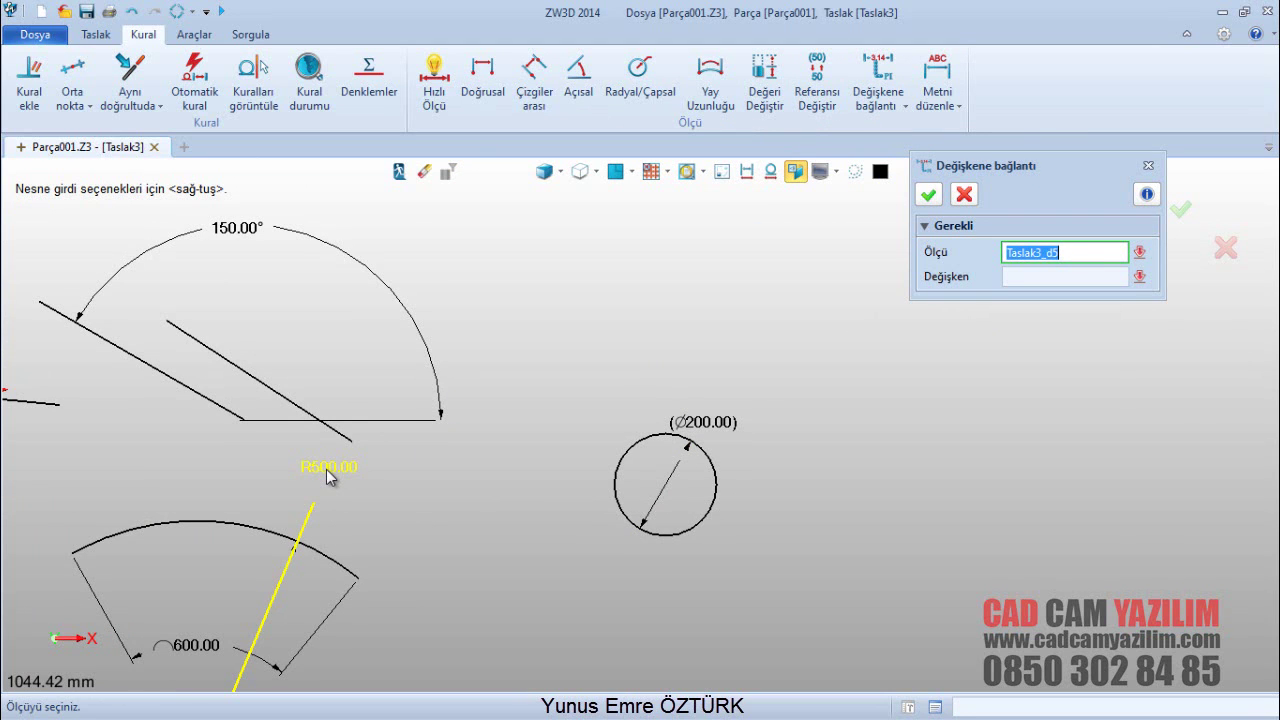
left_click(330, 474)
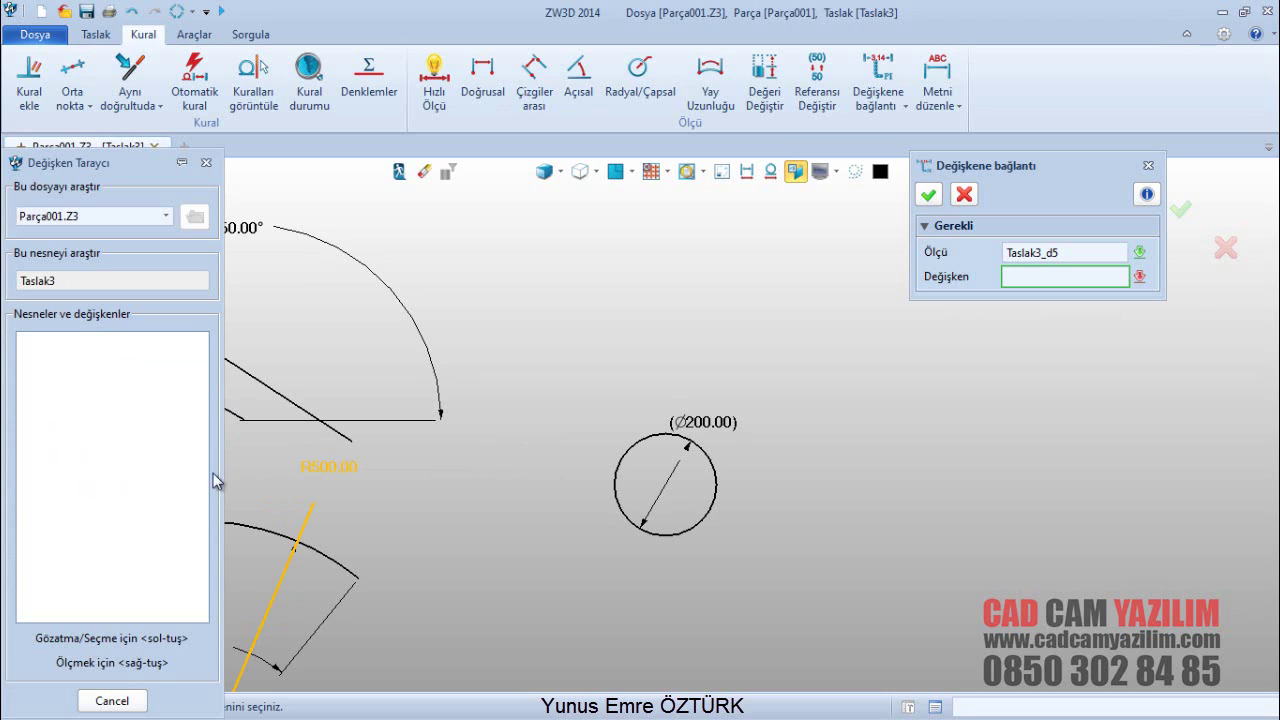
left_click(112, 700)
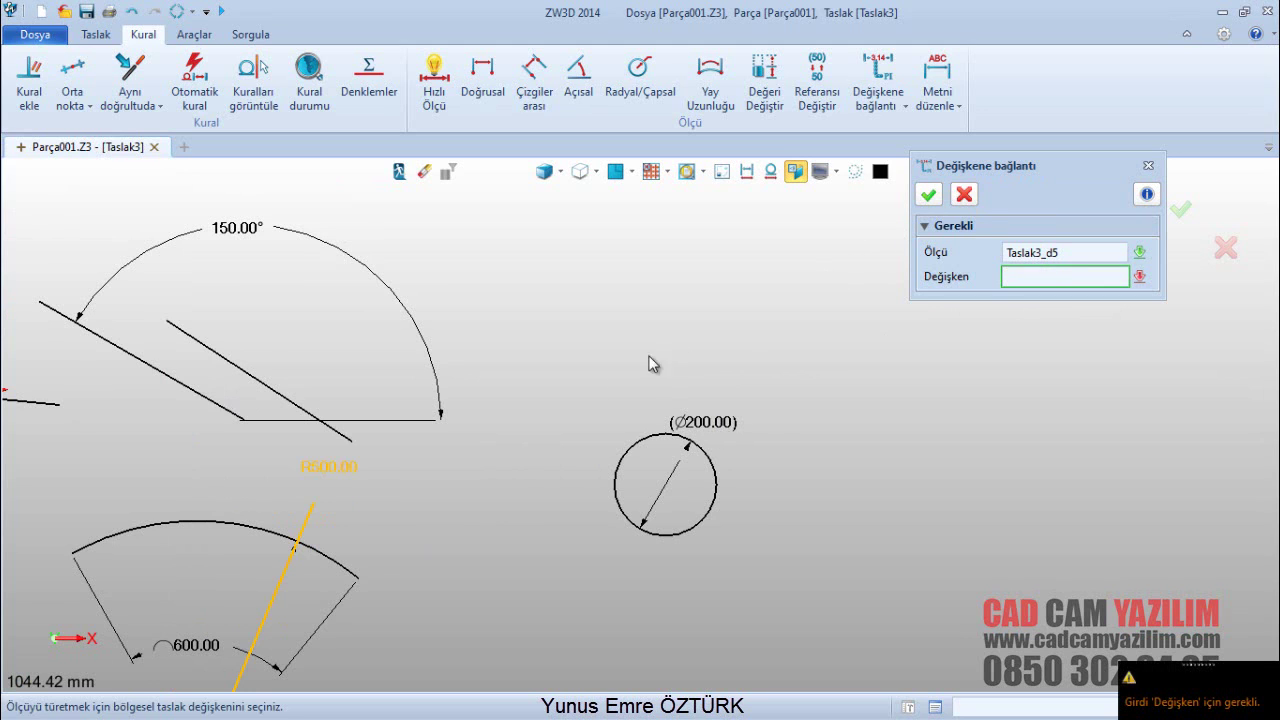
scroll(563, 392, "down", 1)
key("Escape")
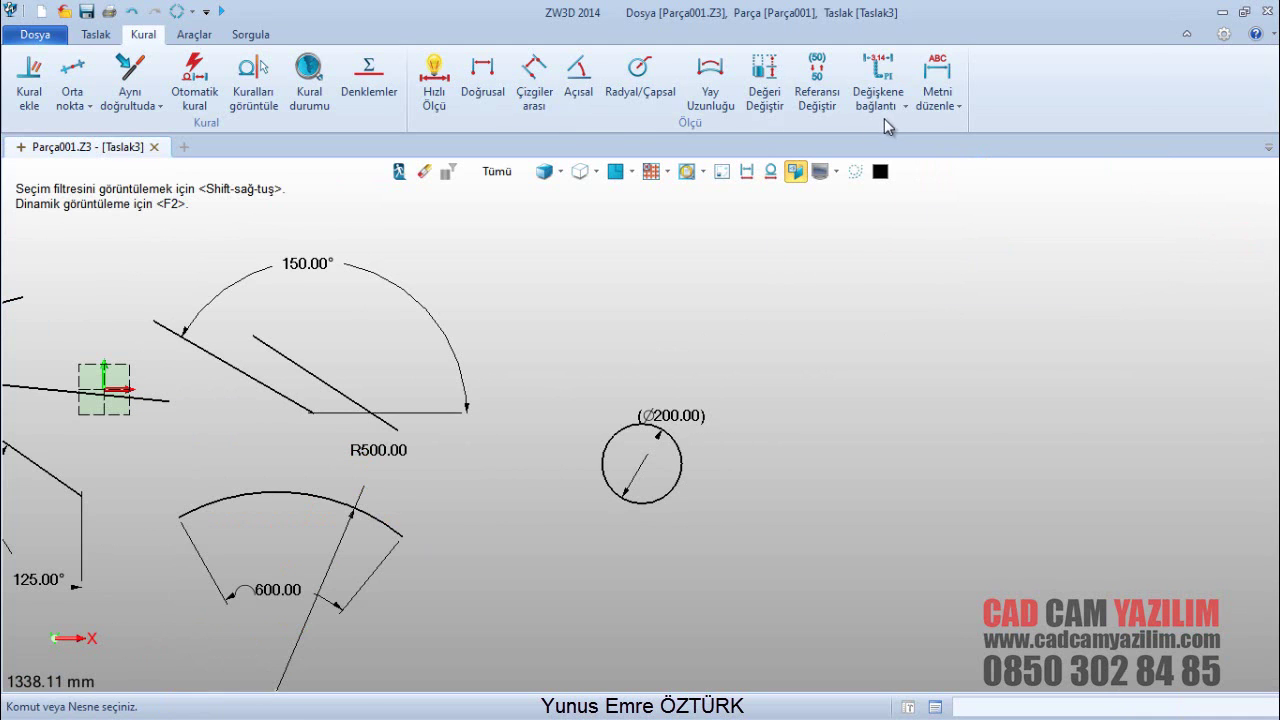
Step: Try to break the variable link of the arc's radius dimension and dismiss the output message
left_click(888, 109)
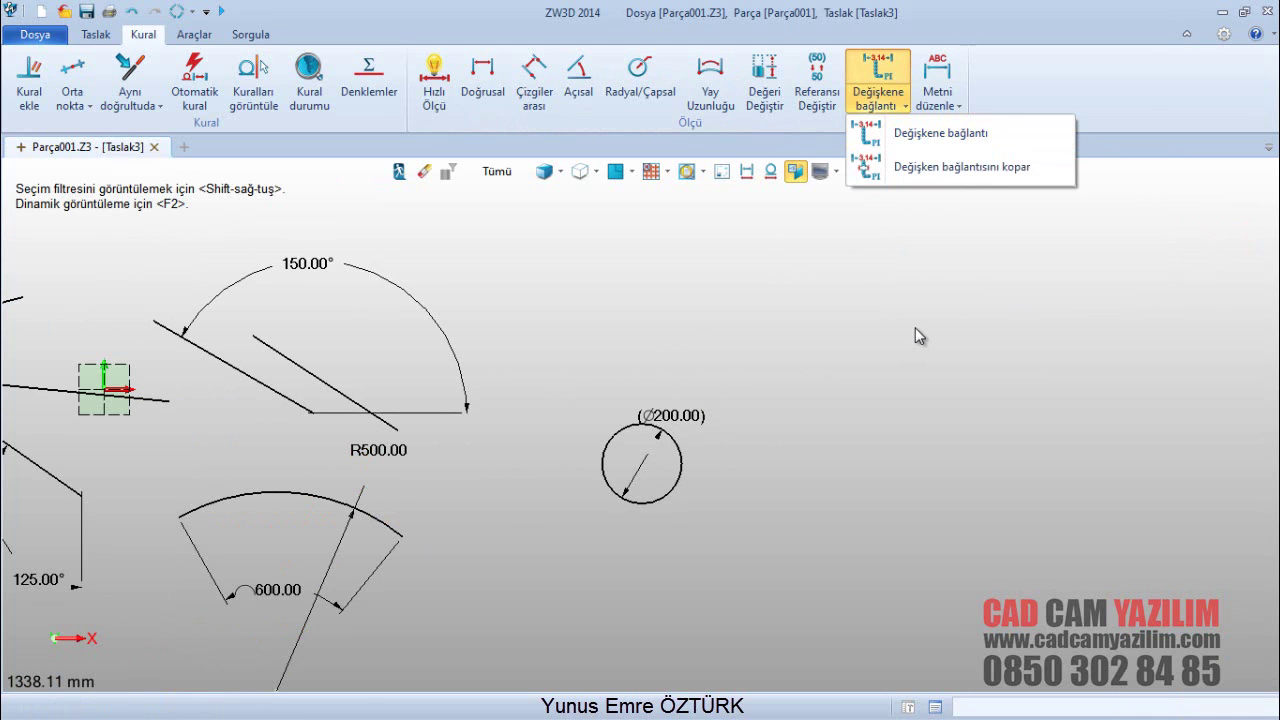
left_click(961, 166)
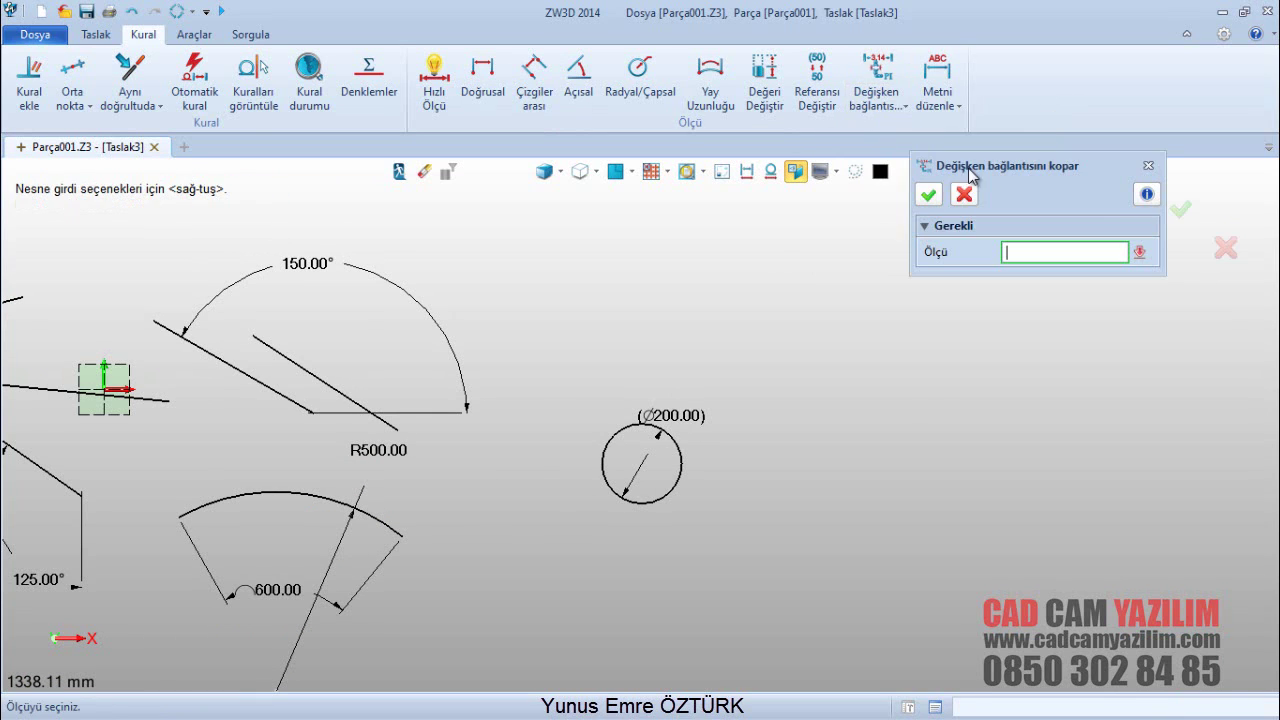
left_click(344, 461)
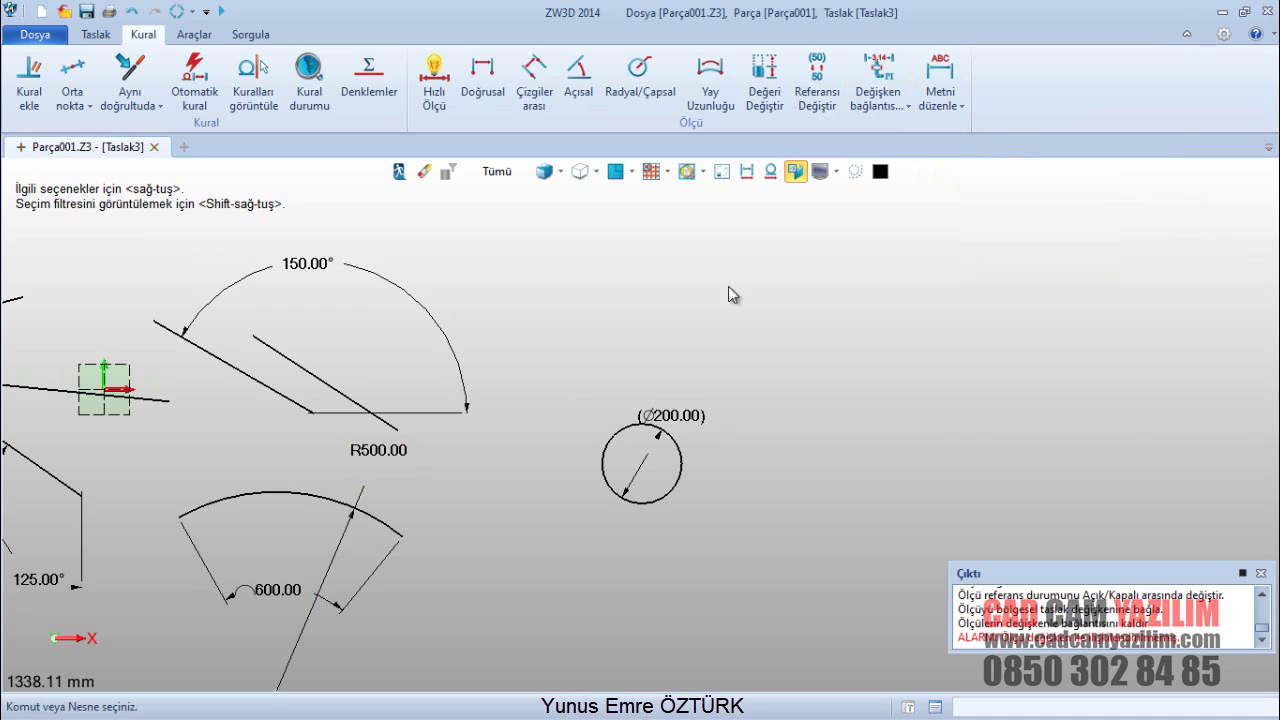
left_click(1262, 574)
Step: Start editing the text of the circle's diameter dimension and enter DFDFDF as the user text
left_click(938, 106)
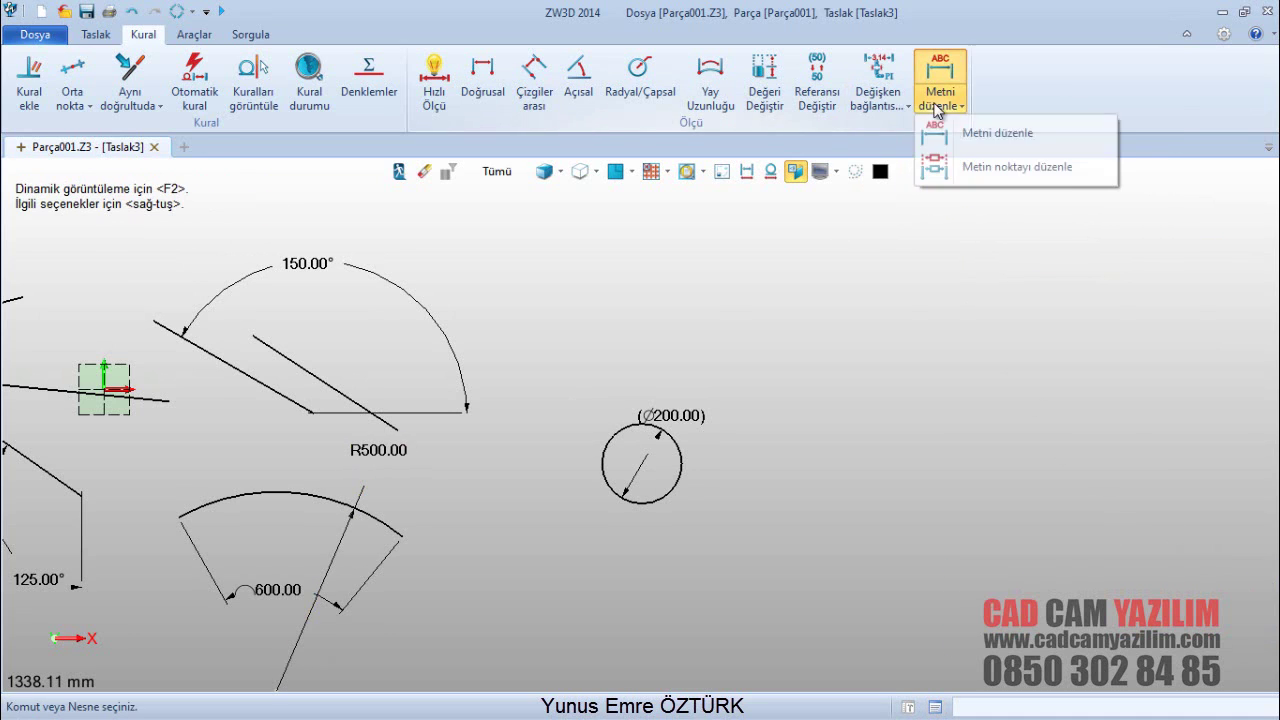
left_click(965, 133)
left_click(697, 413)
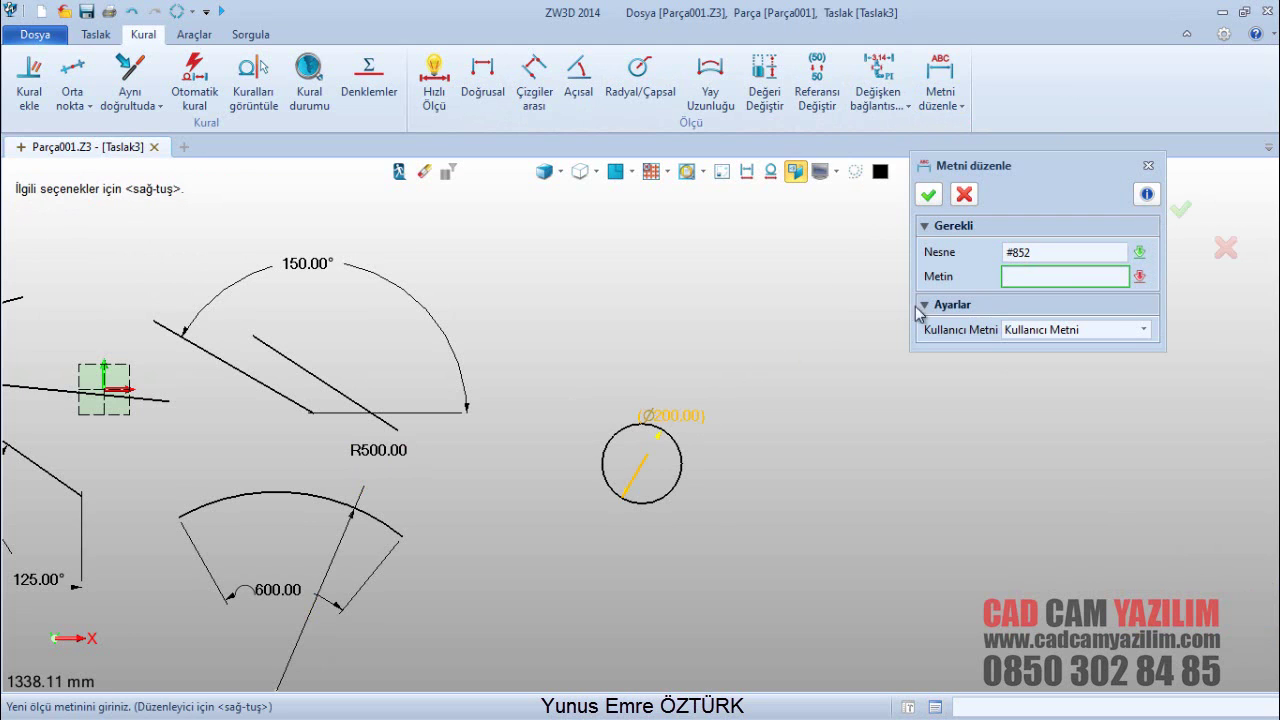
left_click(1045, 277)
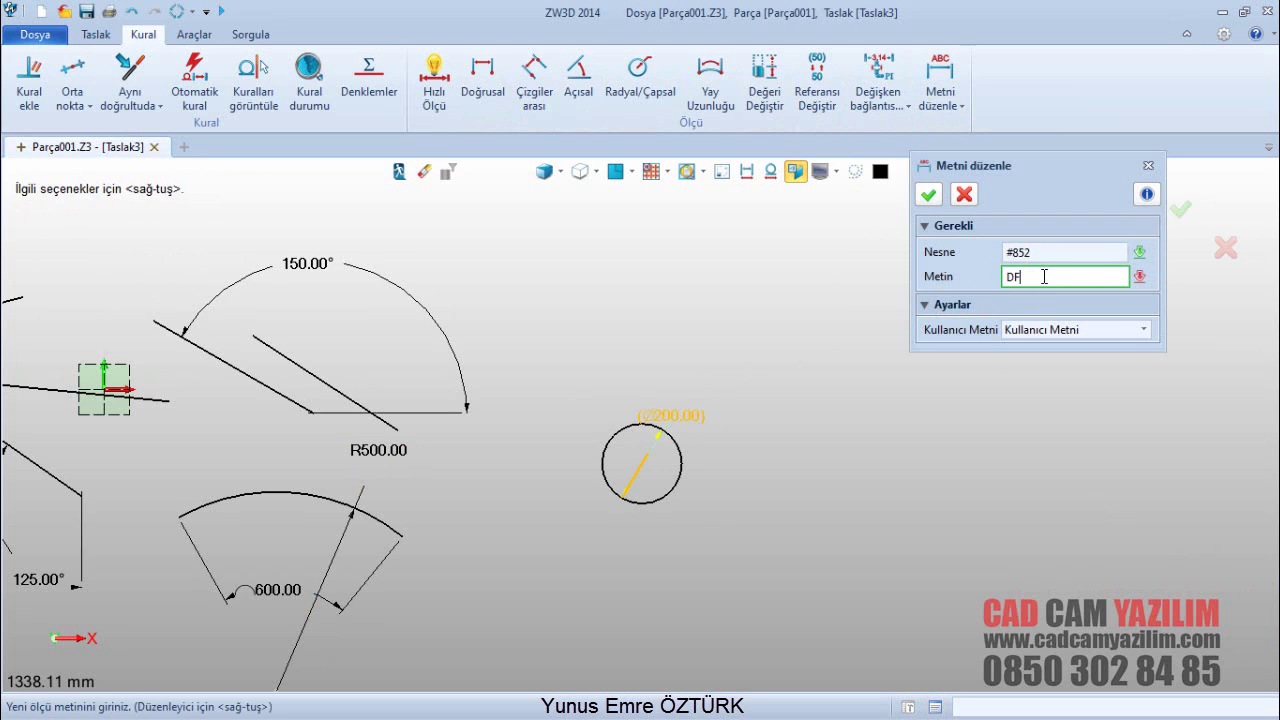
type("DF")
scroll(706, 413, "up", 8)
type("DFDF")
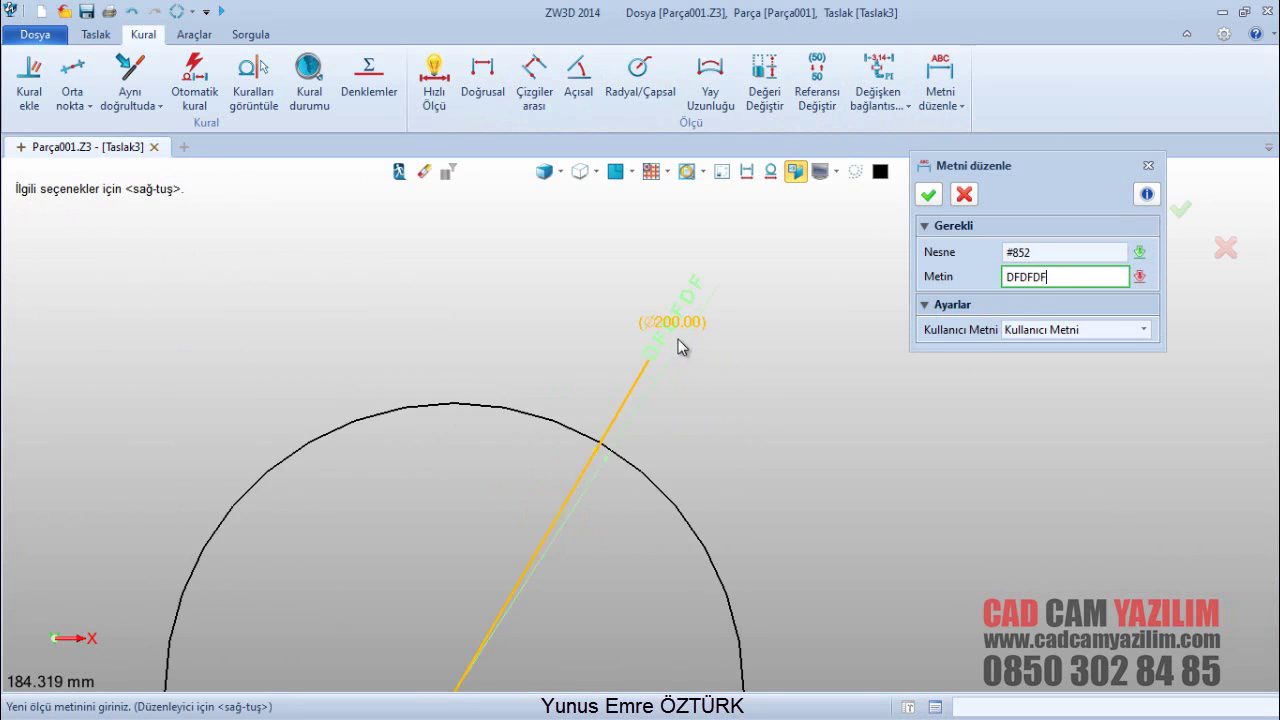
middle_click(675, 354)
right_click_drag(670, 440, 687, 320)
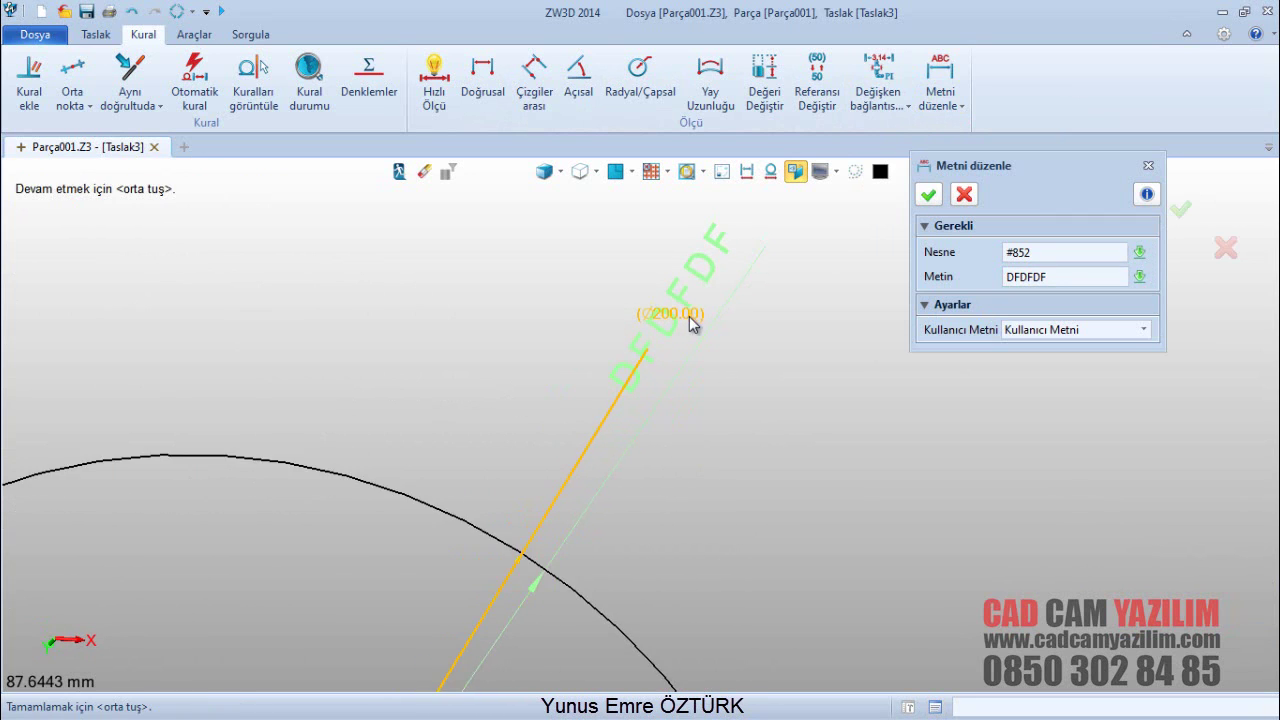
scroll(688, 332, "up", 1)
Step: Replace the diameter dimension's user text with ZW3D
left_click(1024, 283)
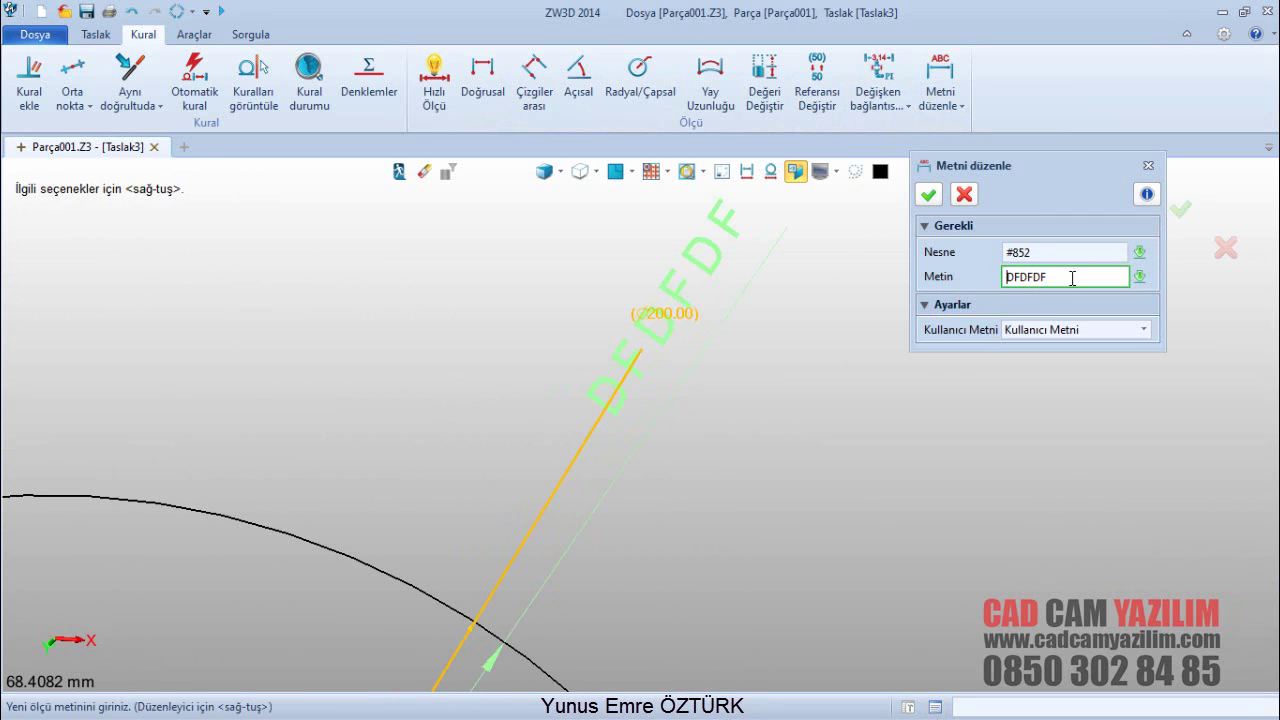
left_click_drag(1072, 278, 936, 294)
type("ZW3D")
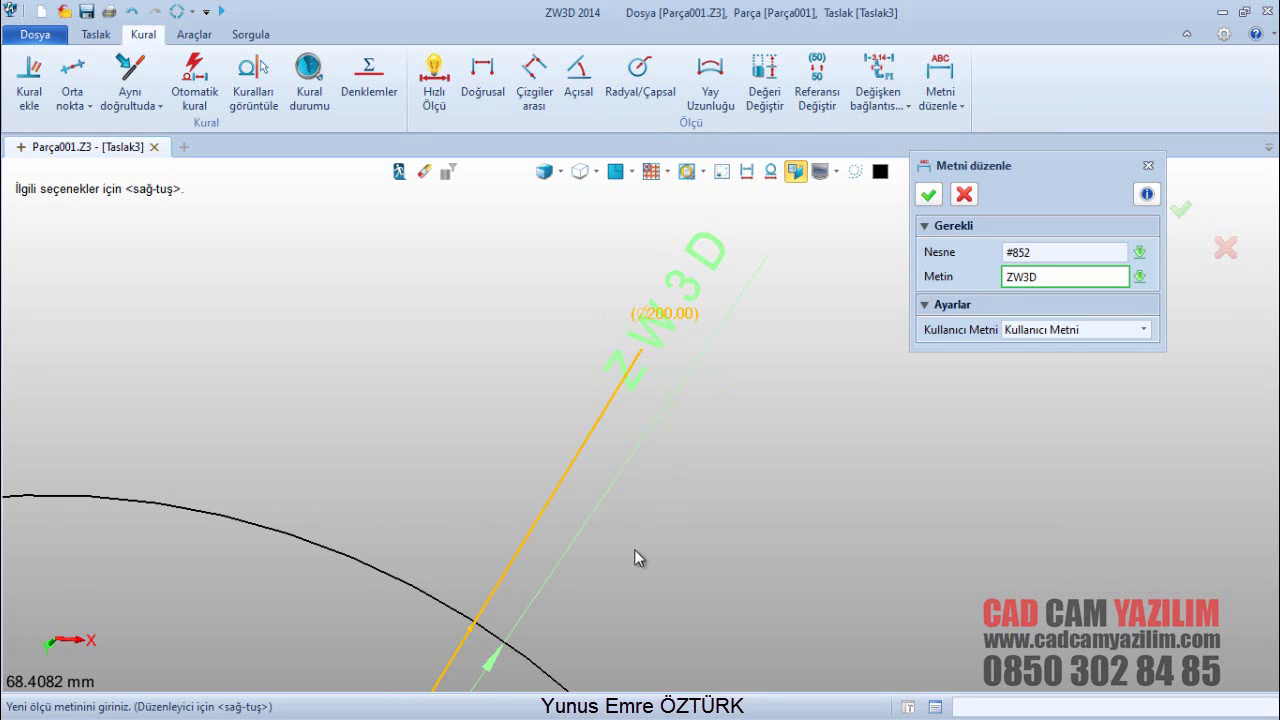
scroll(636, 556, "down", 2)
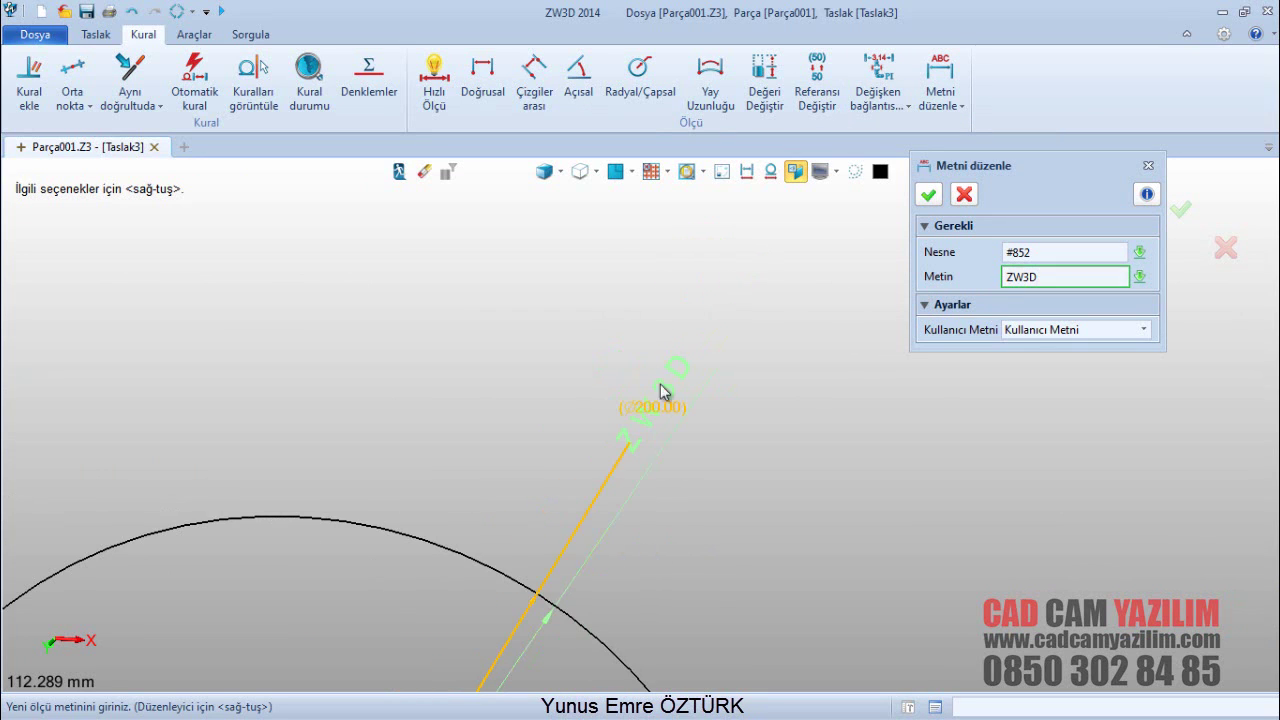
Step: Switch the dimension's text type to Değer, return it to Kullanıcı Metni, and apply the text edit
left_click(1072, 330)
left_click(1070, 346)
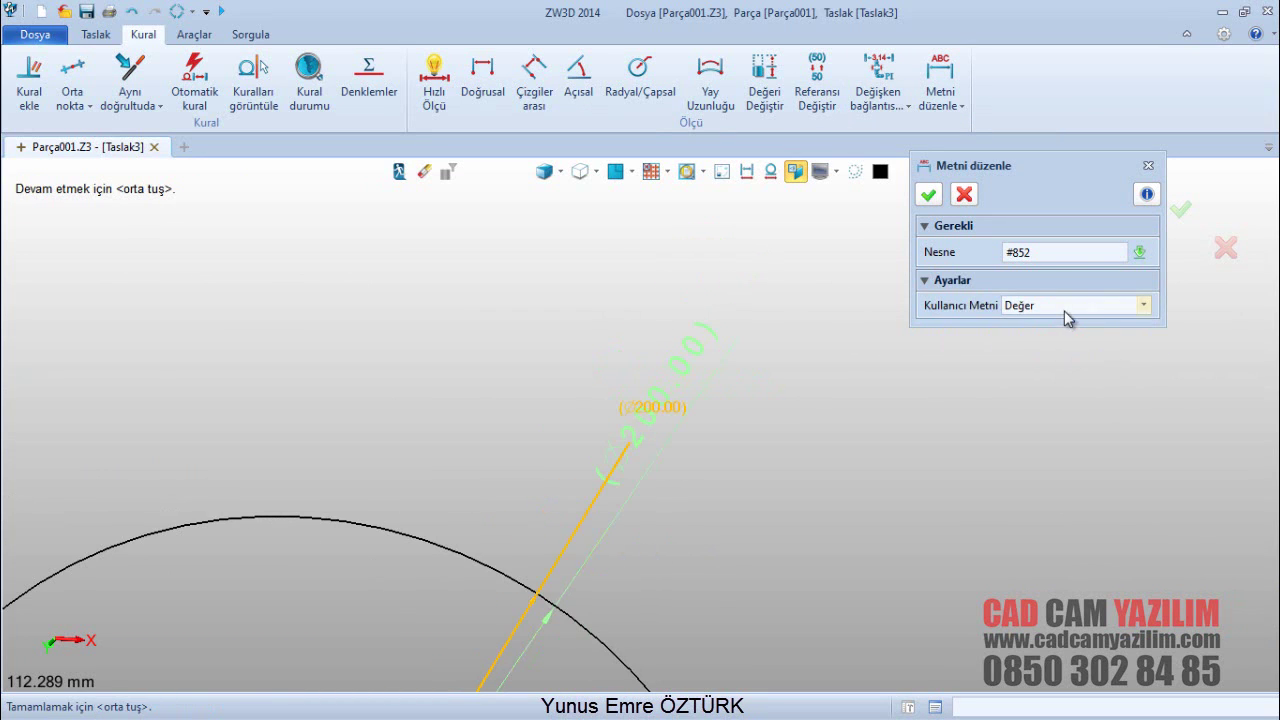
left_click(1066, 311)
left_click(1061, 335)
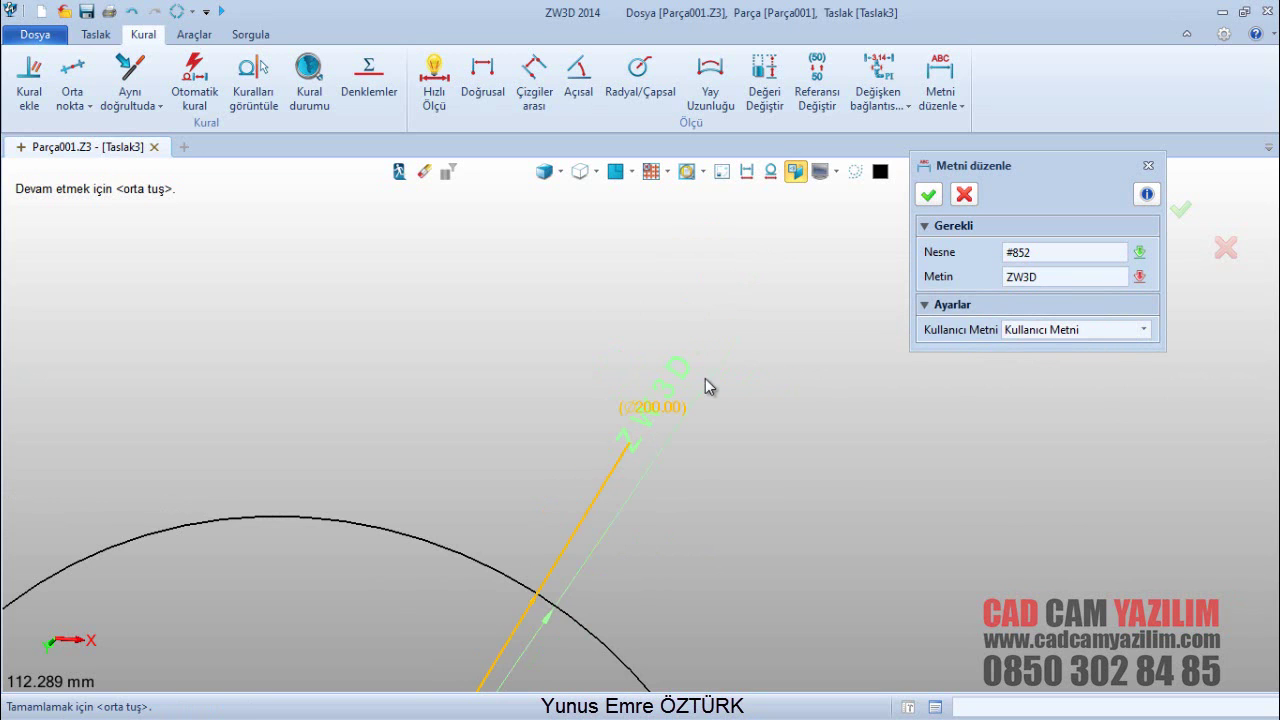
left_click(928, 194)
scroll(651, 420, "down", 3)
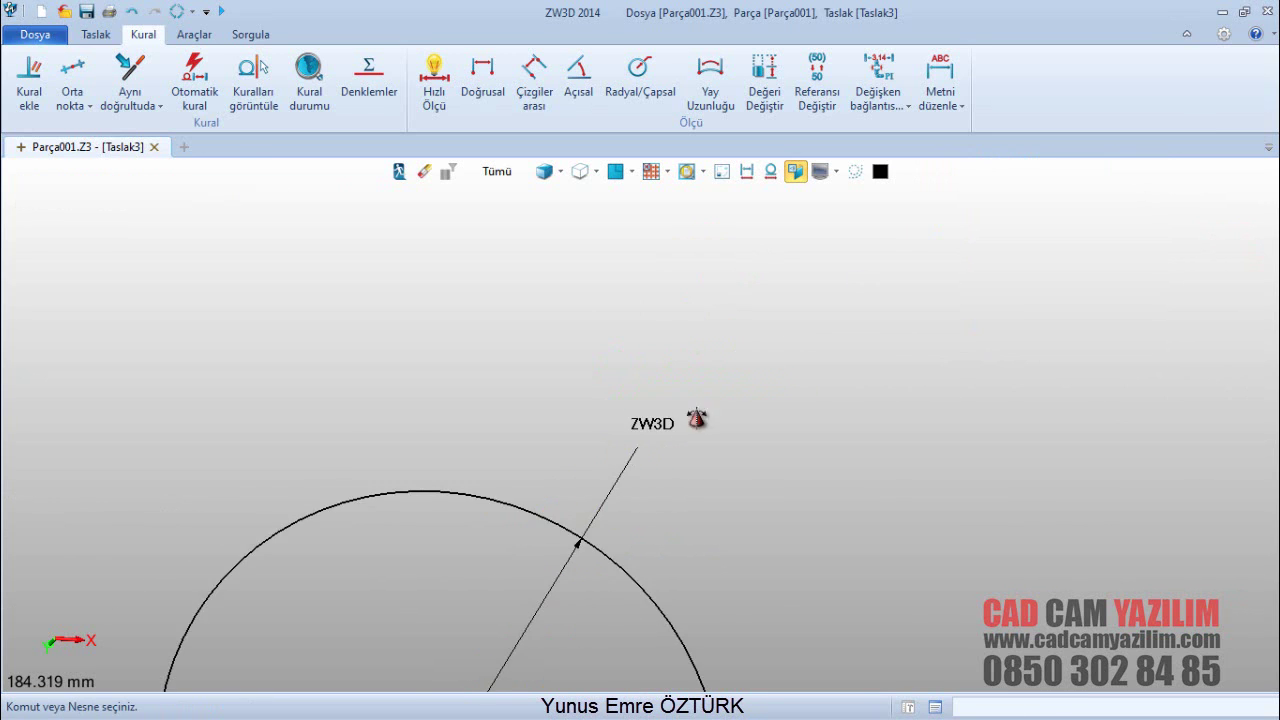
scroll(730, 402, "up", 2)
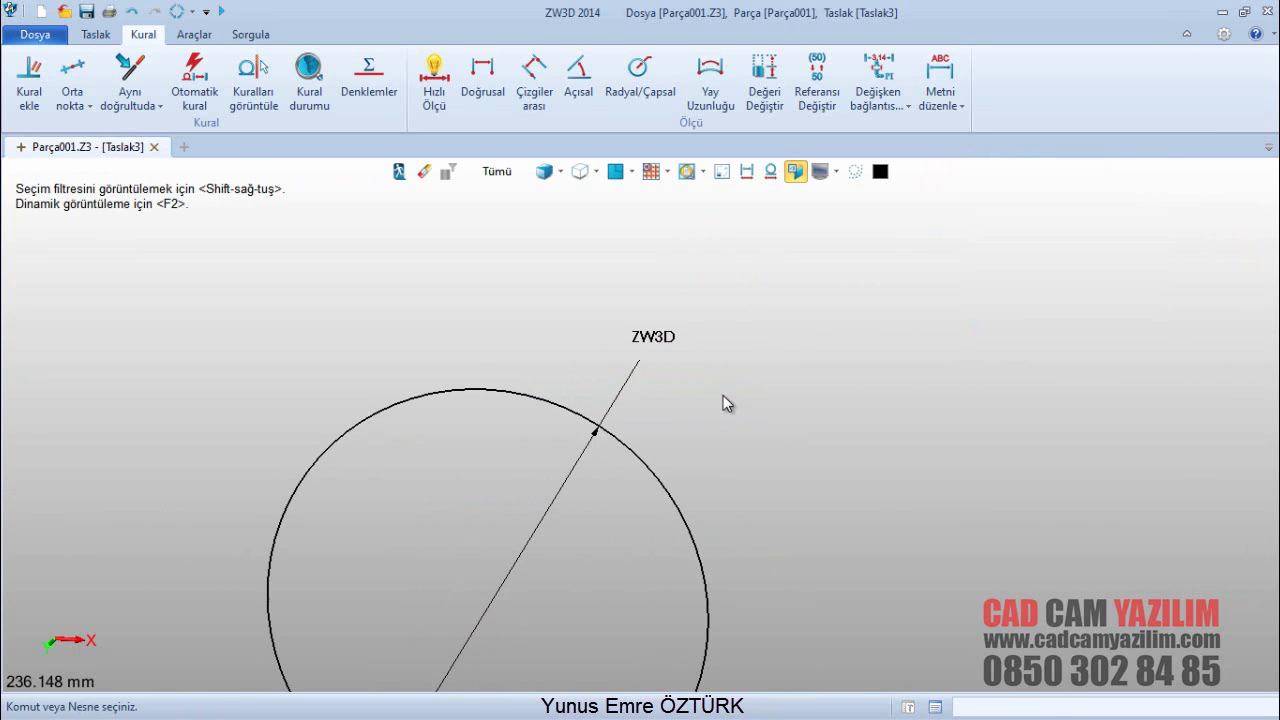
Step: Start repositioning the circle's ZW3D dimension text and try the centred text placement
left_click(588, 368)
left_click(940, 100)
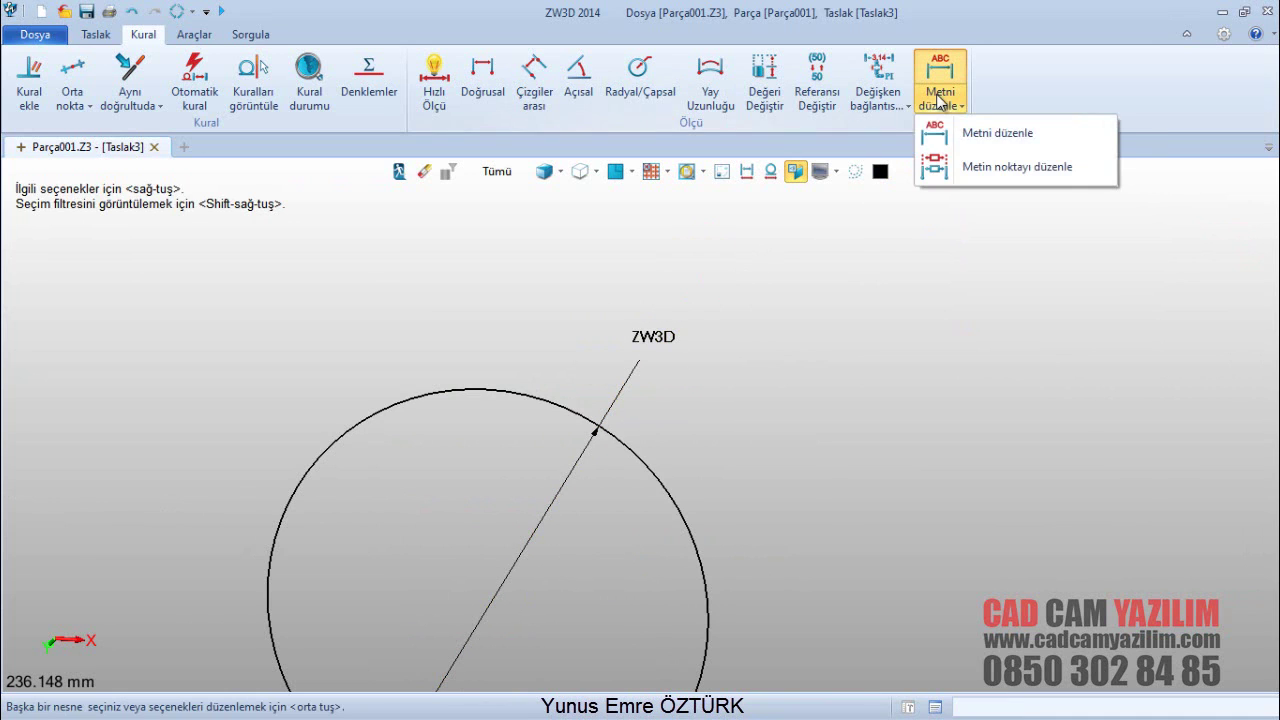
left_click(980, 168)
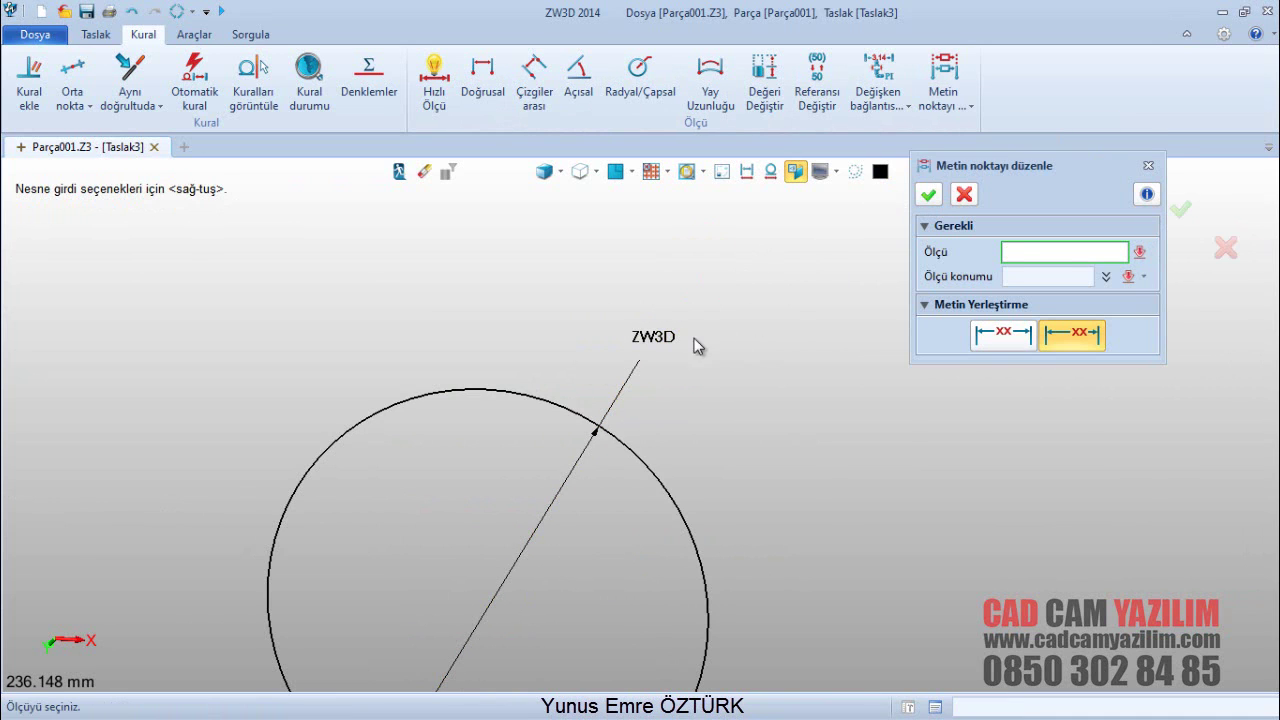
left_click(658, 338)
middle_click_drag(769, 425, 747, 292)
mouse_move(777, 447)
middle_mouse_down()
mouse_move(794, 280)
mouse_move(777, 460)
middle_mouse_up()
left_click(997, 343)
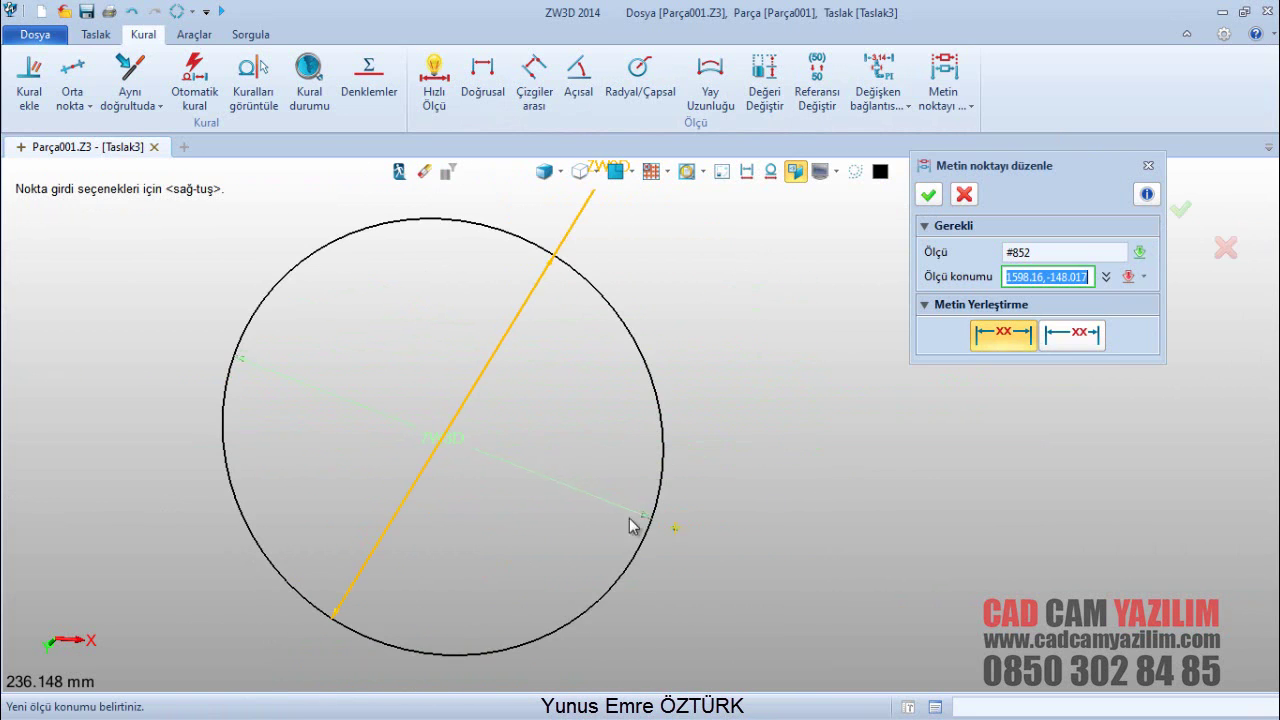
Step: Switch to the off-centre text placement, place the ZW3D text outside the circle's upper-right edge, and finish the command
left_click(1071, 335)
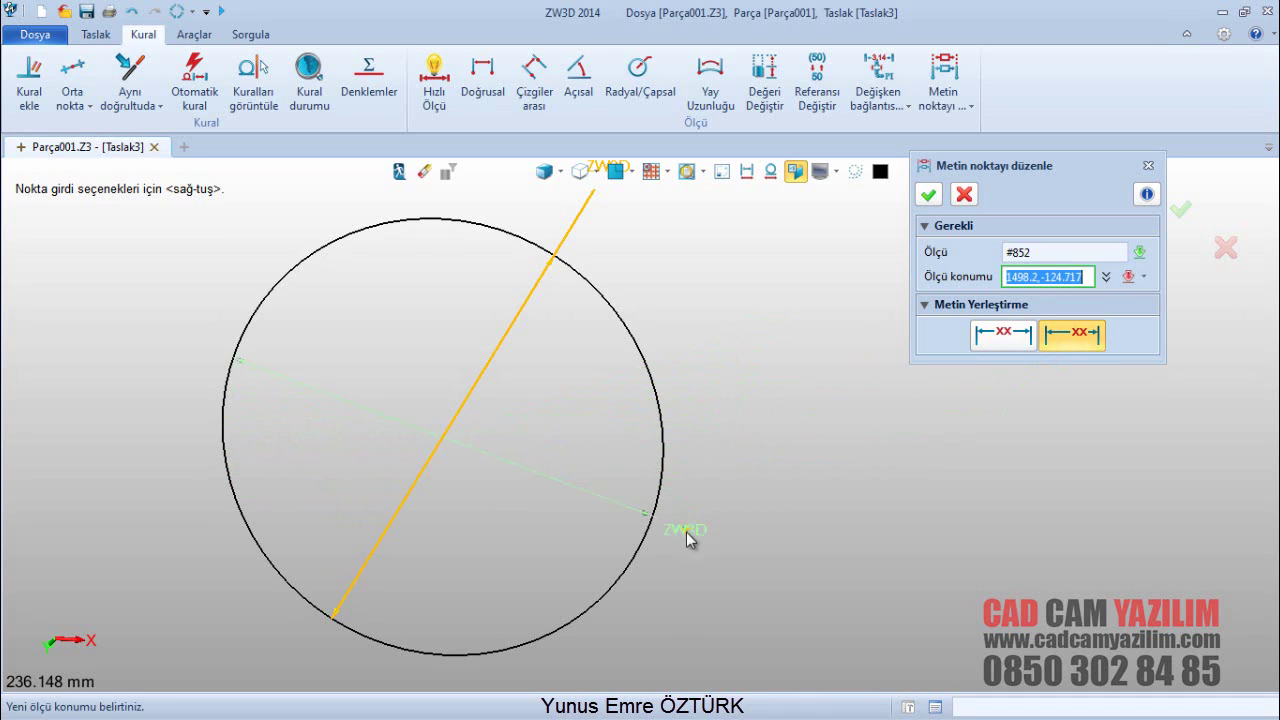
left_click(740, 327)
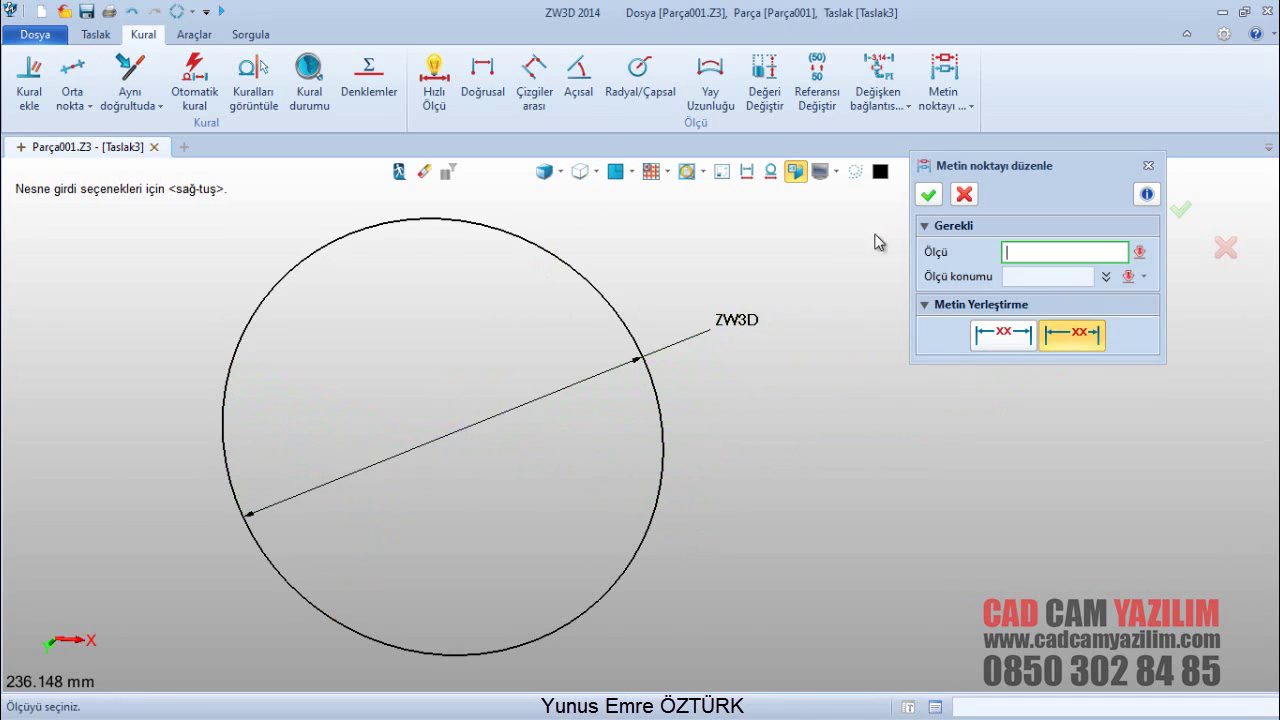
left_click(928, 195)
scroll(798, 400, "down", 3)
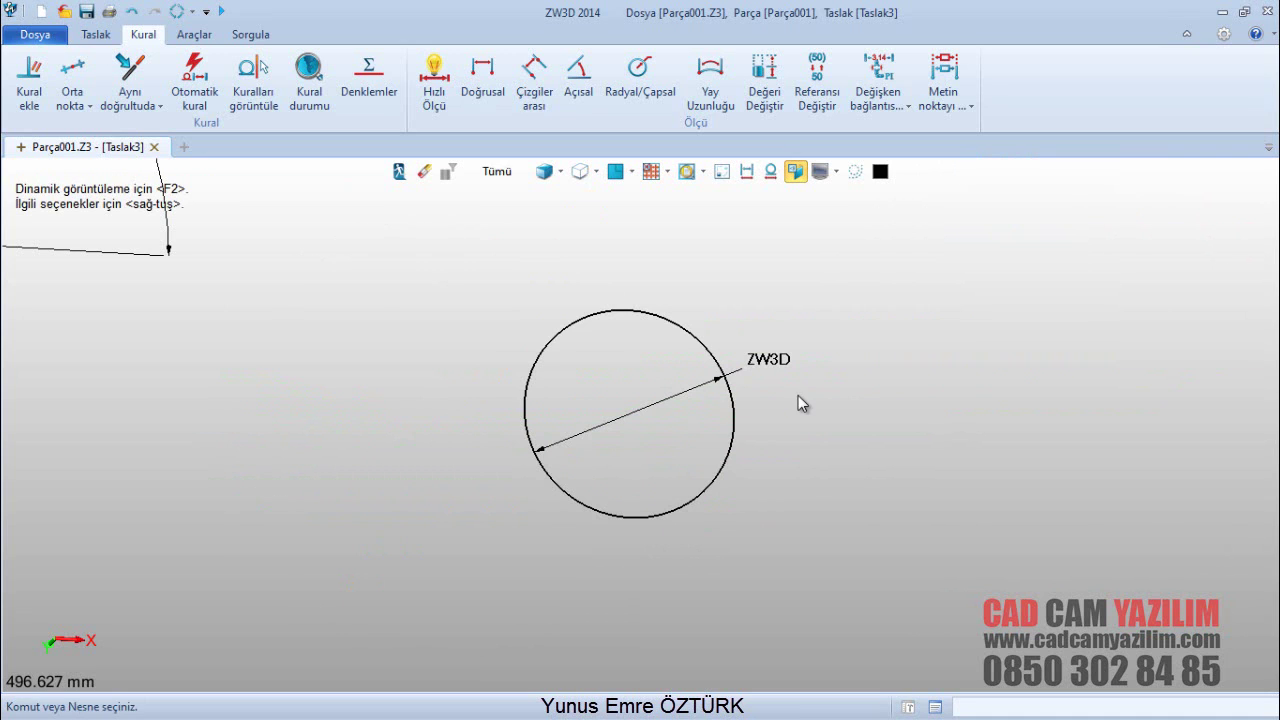
left_click(617, 173)
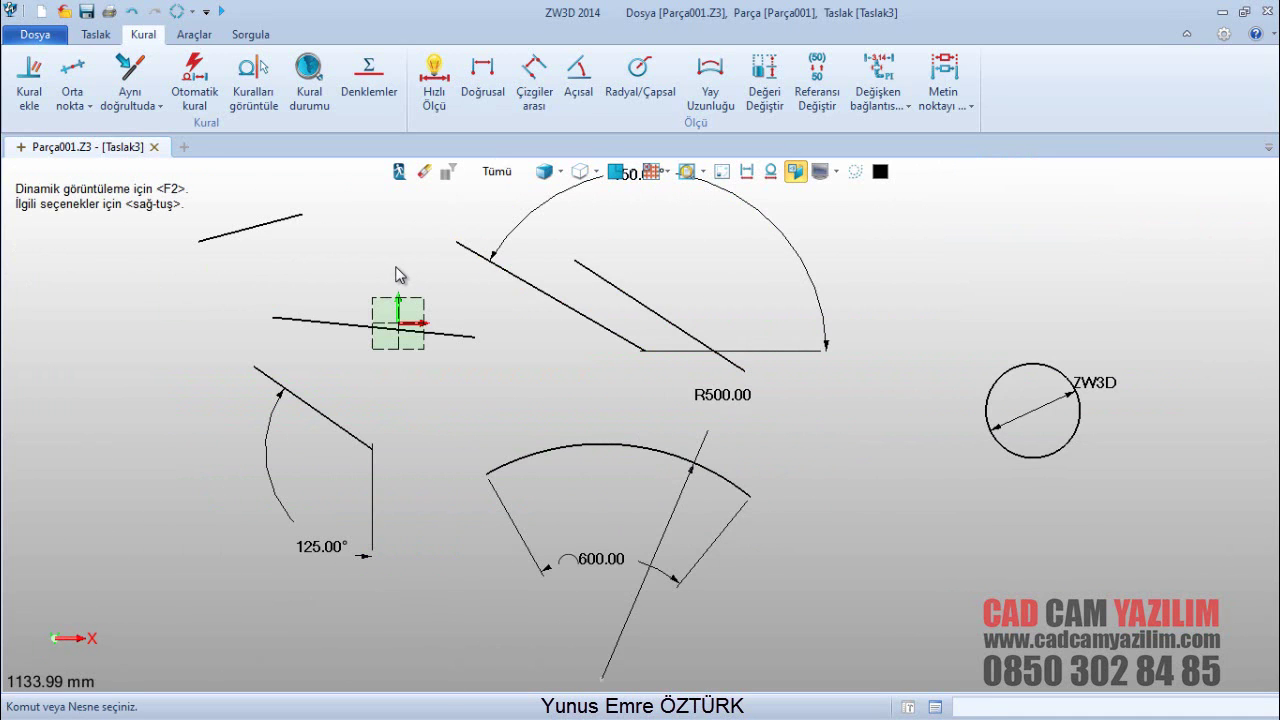